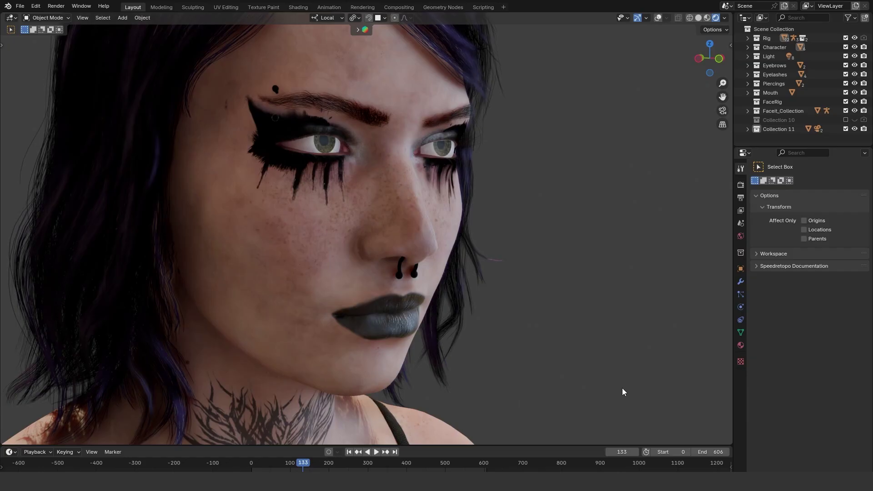
# Examine the rendered character from the face down to the torso, hands and legs.
pyautogui.moveTo(616, 390); pyautogui.dragTo(541, 81, button='middle')
pyautogui.scroll(-4, 551, 381)
pyautogui.scroll(-4, 531, 340)
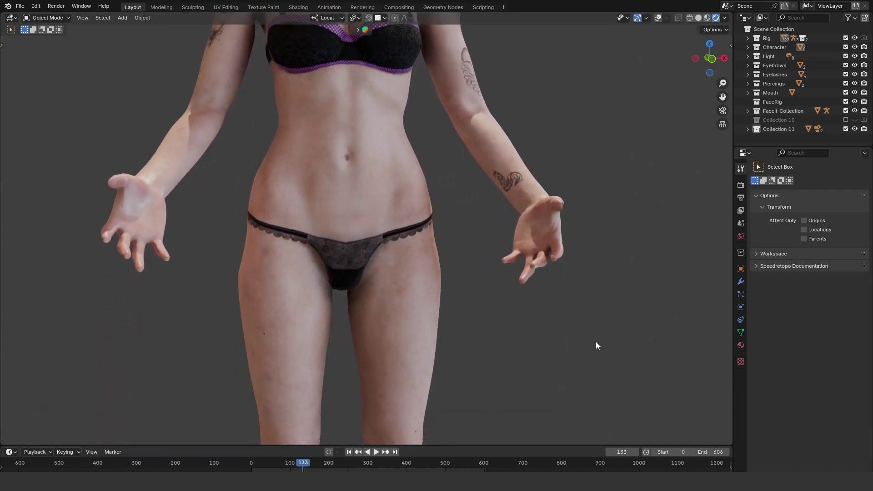
pyautogui.keyDown('shift'); pyautogui.moveTo(596, 345); pyautogui.dragTo(573, 260, button='middle'); pyautogui.keyUp('shift')
pyautogui.scroll(4, 578, 264)
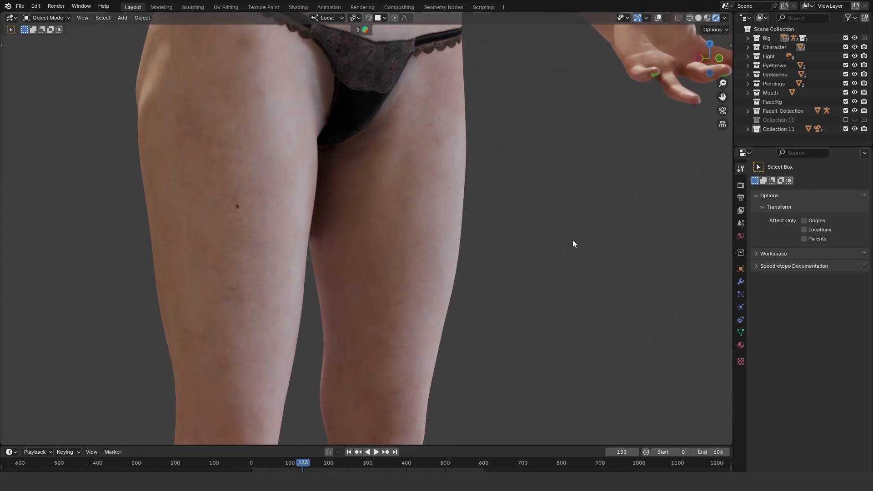
pyautogui.scroll(-1, 572, 245)
pyautogui.keyDown('shift'); pyautogui.moveTo(561, 340); pyautogui.dragTo(566, 84, button='middle'); pyautogui.keyUp('shift')
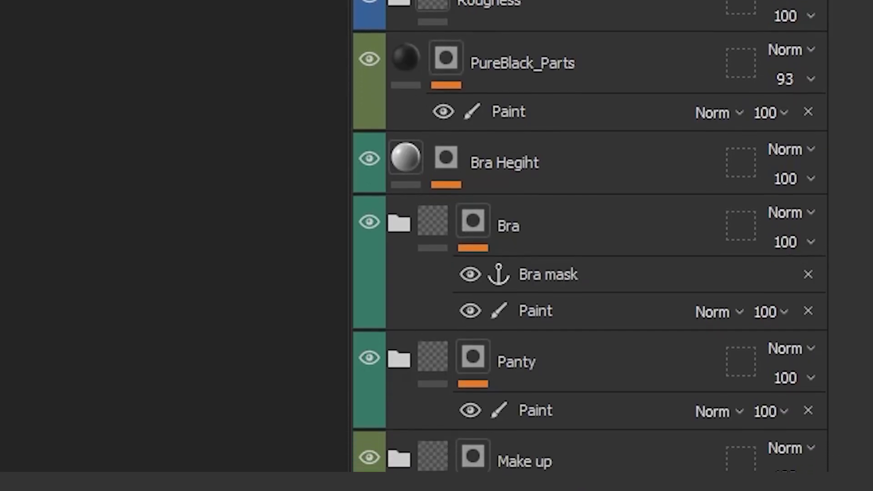
# Display only the Roughness channel, inspect the Rougness Base layer's roughness setting, and return to the Material view.
pyautogui.scroll(-6, 591, 237)
pyautogui.scroll(-6, 591, 237)
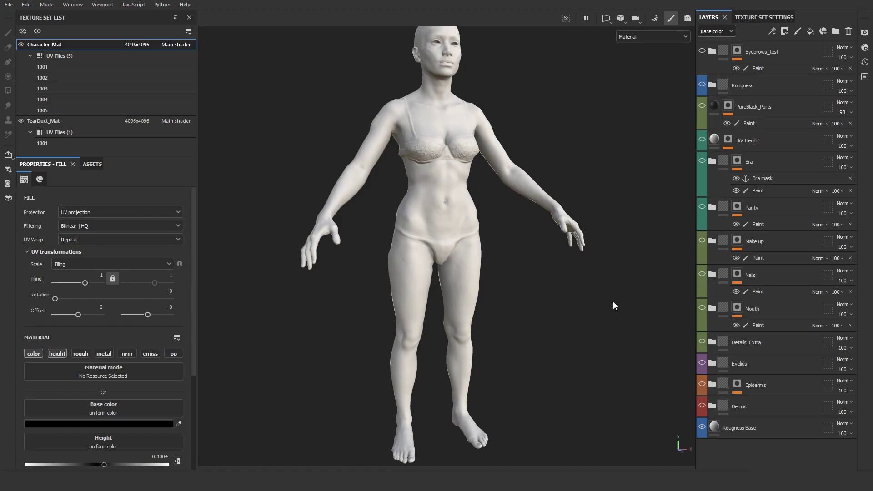
pyautogui.click(652, 36)
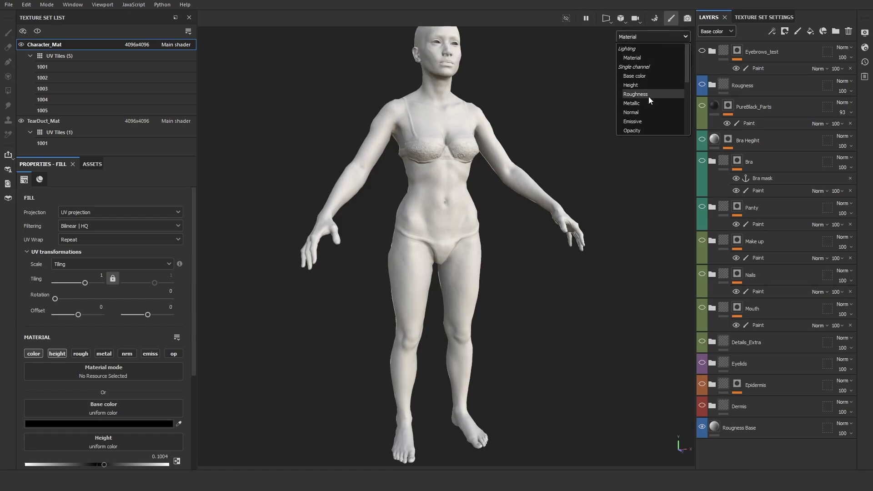
pyautogui.click(649, 96)
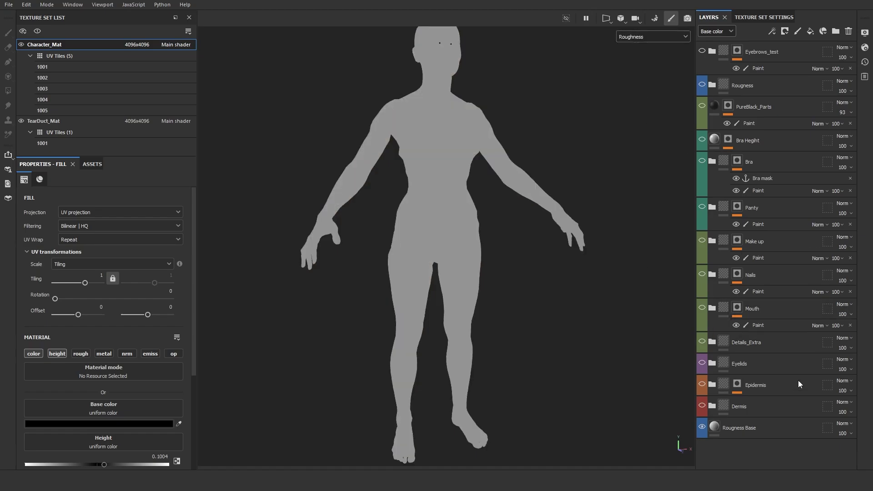
pyautogui.click(771, 426)
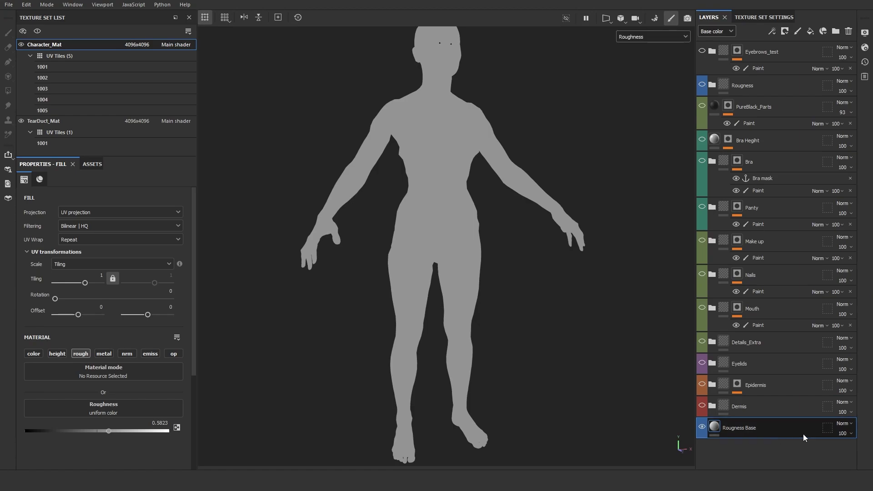
pyautogui.moveTo(109, 430)
pyautogui.mouseDown()
pyautogui.moveTo(125, 431)
pyautogui.moveTo(109, 430)
pyautogui.mouseUp()
pyautogui.press('m')
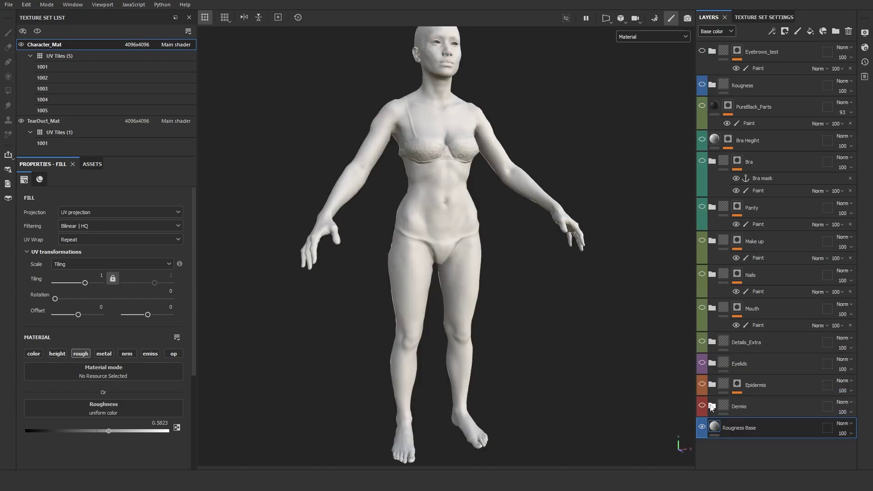
# Open the Dermis folder and inspect the base colours of Fill layer 1, Fill layer 2 and Fill layer 3.
pyautogui.click(712, 406)
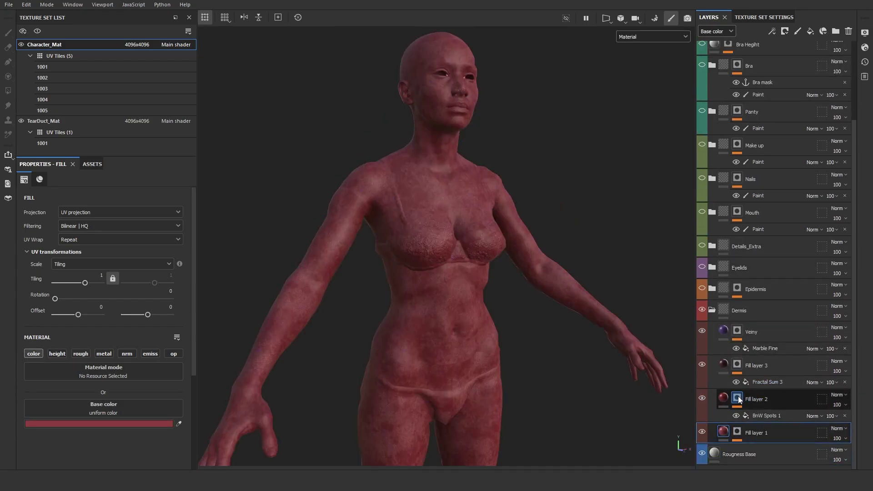
pyautogui.click(724, 398)
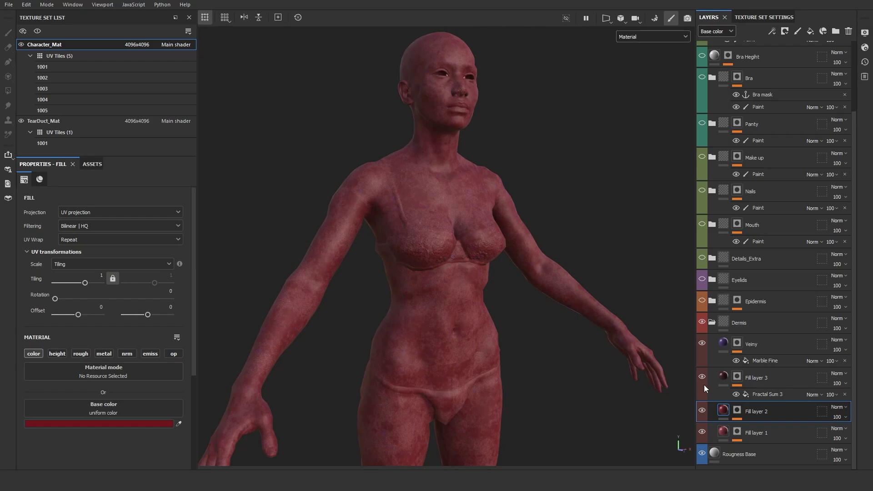
pyautogui.click(724, 378)
pyautogui.click(725, 432)
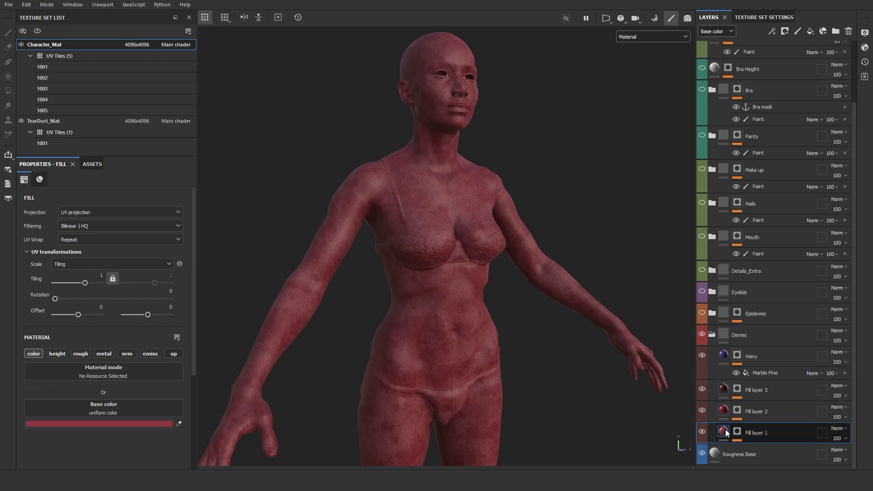
pyautogui.click(724, 414)
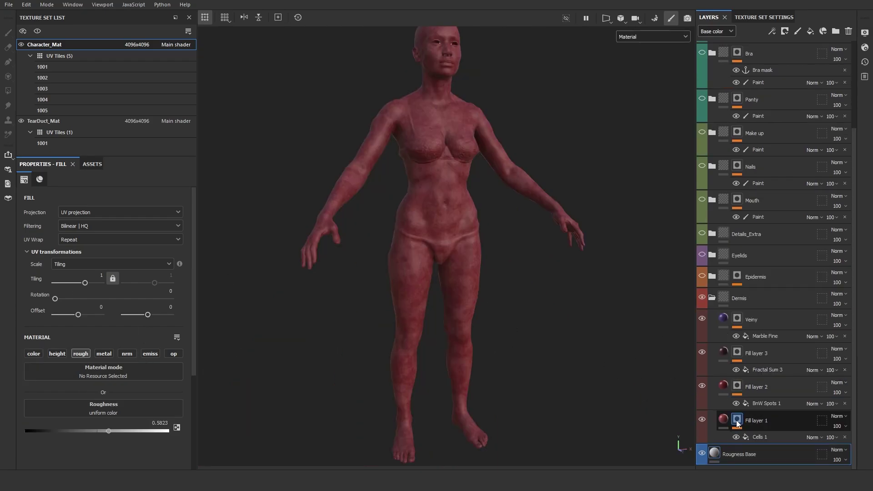
# Display Fill layer 1's mask on the model and inspect the settings of its Cells 1 fill.
pyautogui.keyDown('alt'); pyautogui.click(737, 420); pyautogui.keyUp('alt')
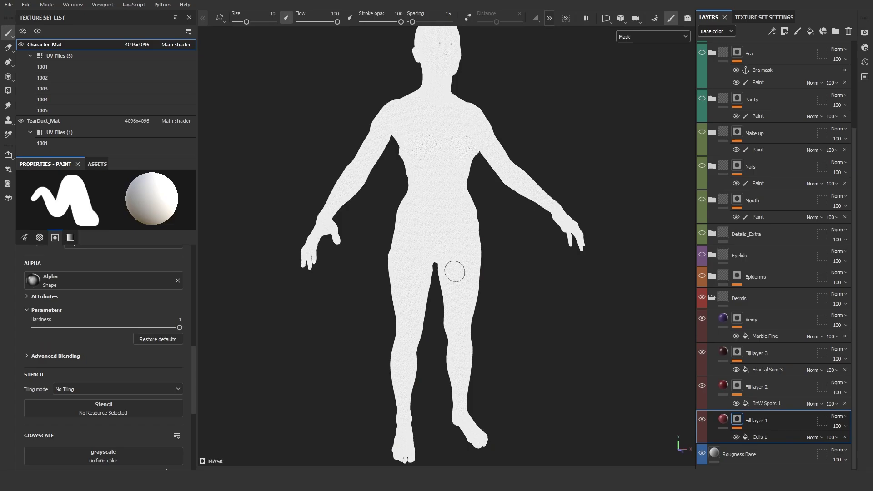
pyautogui.keyDown('alt'); pyautogui.moveTo(550, 262); pyautogui.dragTo(527, 220); pyautogui.keyUp('alt')
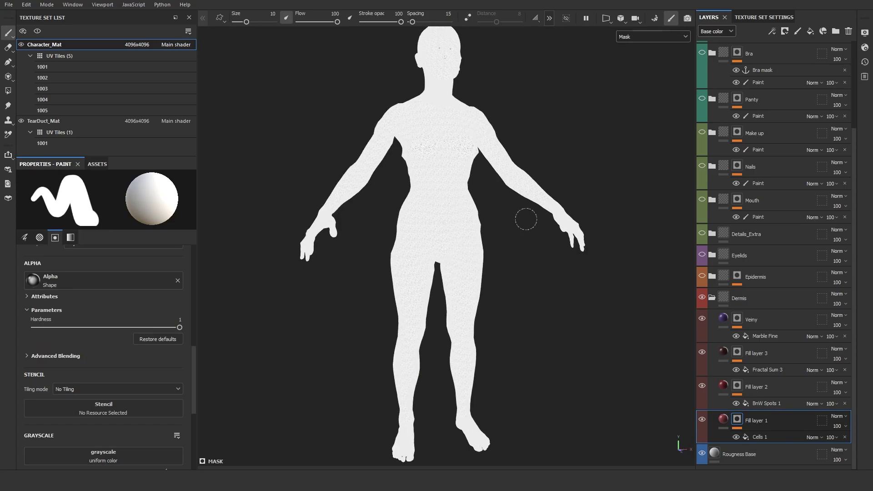
pyautogui.keyDown('alt'); pyautogui.moveTo(526, 220); pyautogui.dragTo(460, 203, button='right'); pyautogui.keyUp('alt')
pyautogui.keyDown('alt'); pyautogui.moveTo(460, 203); pyautogui.dragTo(558, 339, button='middle'); pyautogui.keyUp('alt')
pyautogui.keyDown('alt'); pyautogui.moveTo(557, 340); pyautogui.dragTo(558, 288); pyautogui.keyUp('alt')
pyautogui.scroll(-5, 558, 288)
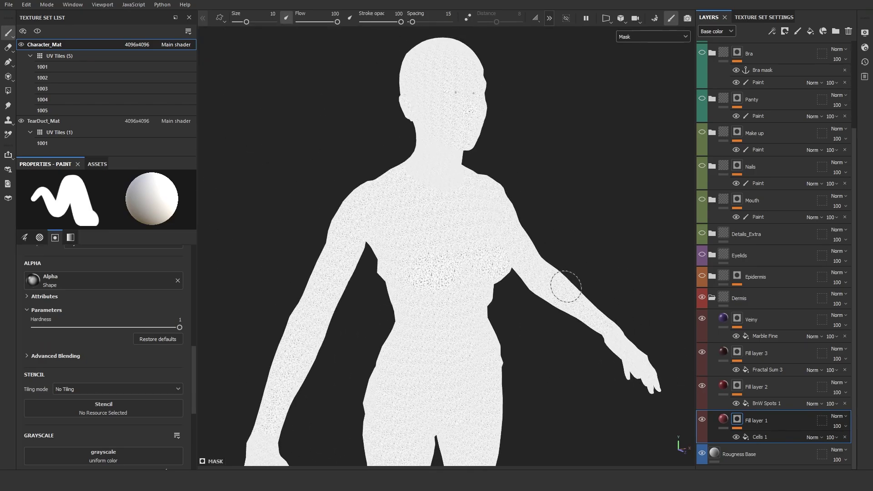
pyautogui.click(760, 437)
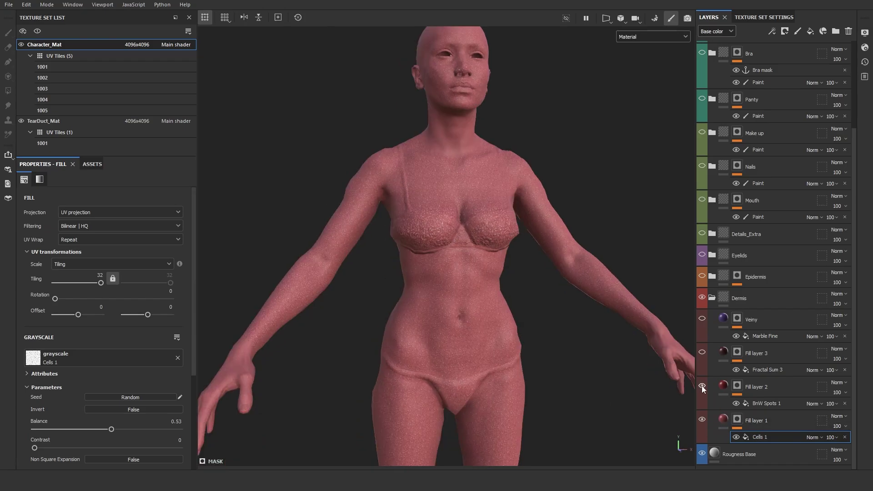
# Toggle the Dermis fill layers to compare them on the face, inspect the Veiny layer's Marble Fine fill, and collapse the folder.
pyautogui.click(703, 386)
pyautogui.click(702, 419)
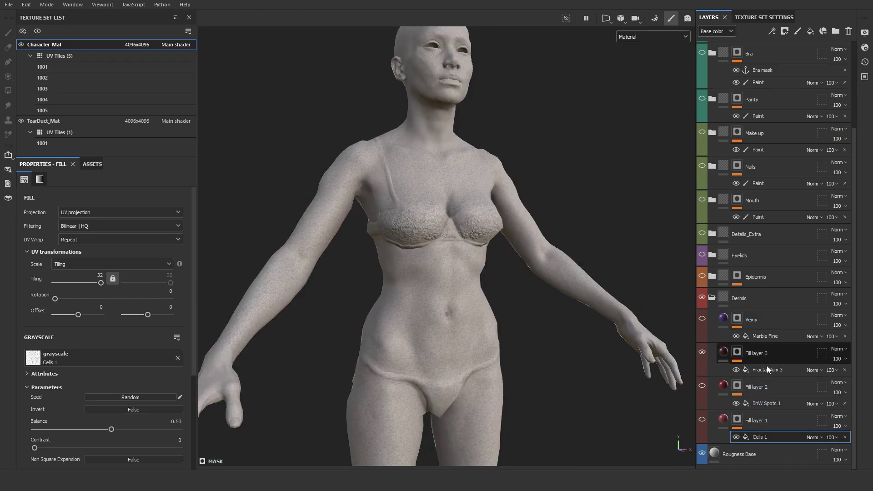
pyautogui.scroll(4, 502, 220)
pyautogui.moveTo(433, 178)
pyautogui.keyDown('alt'); pyautogui.mouseDown()
pyautogui.moveTo(485, 206)
pyautogui.moveTo(434, 182)
pyautogui.mouseUp(); pyautogui.keyUp('alt')
pyautogui.scroll(4, 561, 350)
pyautogui.keyDown('alt'); pyautogui.moveTo(559, 273); pyautogui.dragTo(545, 263); pyautogui.keyUp('alt')
pyautogui.click(773, 337)
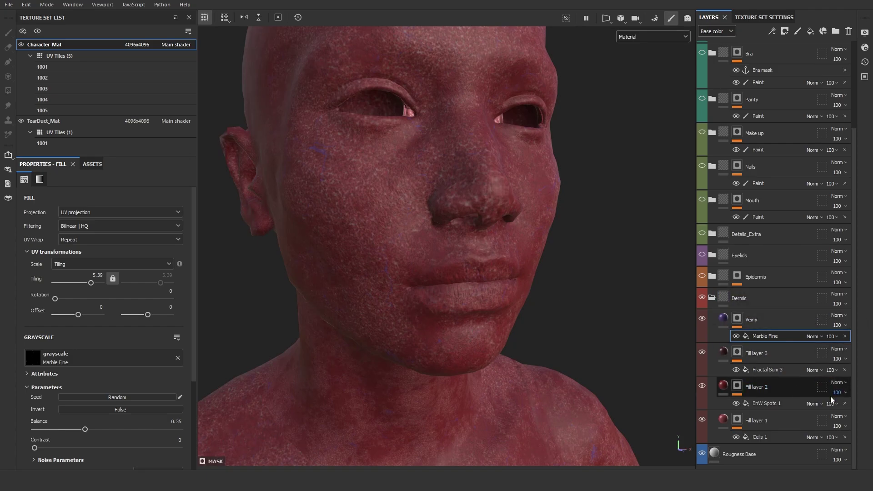
pyautogui.click(712, 298)
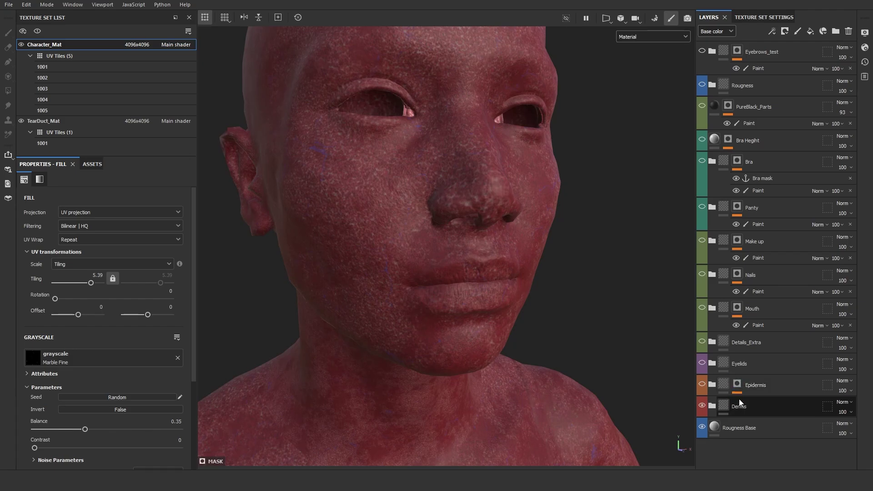
# Expand the Epidermis folder, turn on its visibility, and examine the skin on the face and chest.
pyautogui.click(712, 385)
pyautogui.scroll(-10, 751, 355)
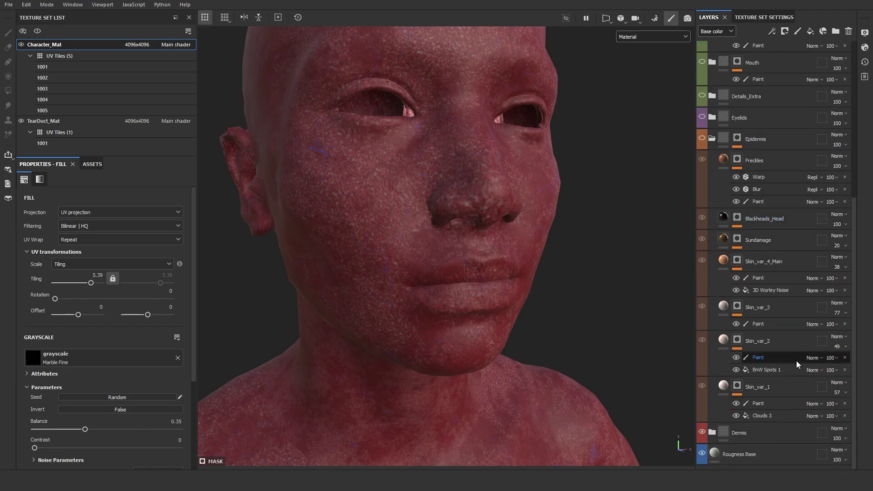
pyautogui.click(738, 248)
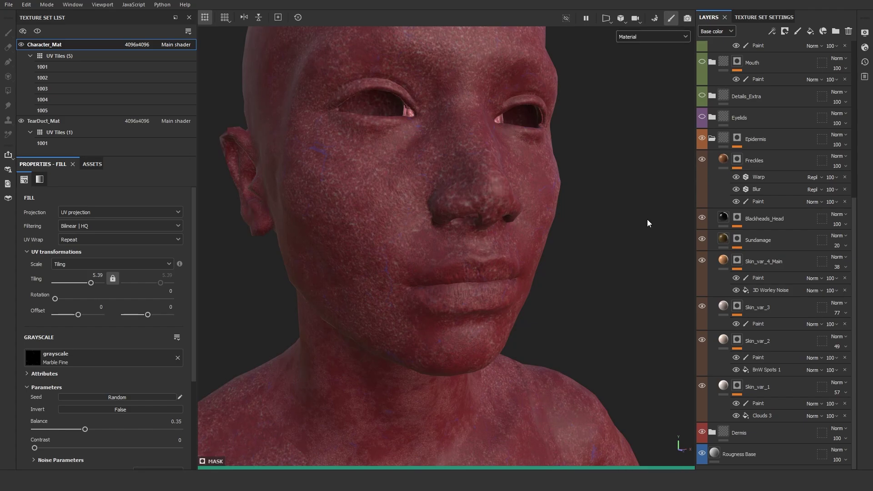
pyautogui.keyDown('alt'); pyautogui.moveTo(647, 220); pyautogui.dragTo(620, 306, button='right'); pyautogui.keyUp('alt')
pyautogui.keyDown('alt'); pyautogui.moveTo(620, 306); pyautogui.dragTo(580, 211, button='middle'); pyautogui.keyUp('alt')
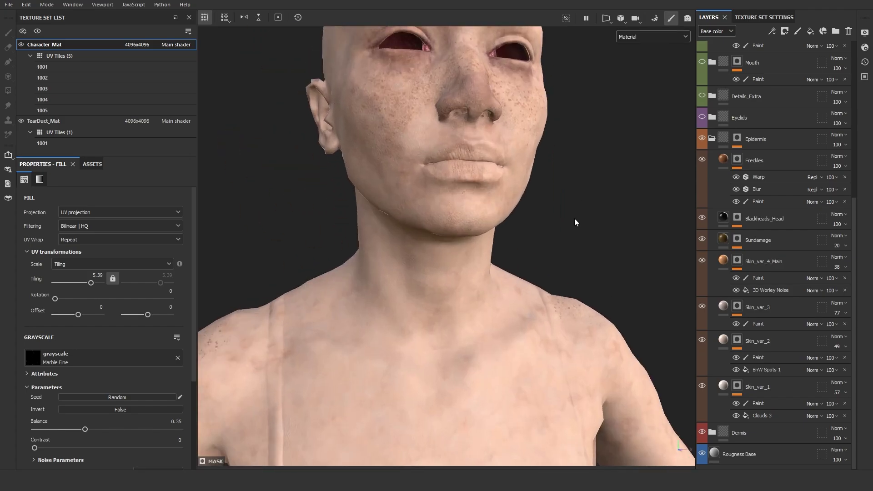
pyautogui.keyDown('alt'); pyautogui.moveTo(574, 218); pyautogui.dragTo(587, 196, button='right'); pyautogui.keyUp('alt')
pyautogui.keyDown('alt'); pyautogui.moveTo(587, 196); pyautogui.dragTo(574, 236); pyautogui.keyUp('alt')
pyautogui.keyDown('alt'); pyautogui.moveTo(574, 237); pyautogui.dragTo(572, 329, button='middle'); pyautogui.keyUp('alt')
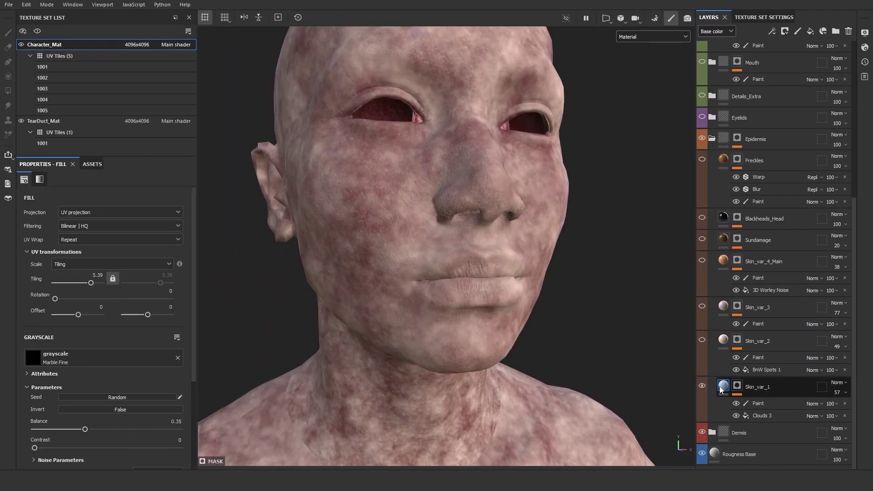
# Inspect the Skin_var_1 layer's base colour, its mask's Clouds 3 fill settings and its Paint effect on the model.
pyautogui.click(724, 388)
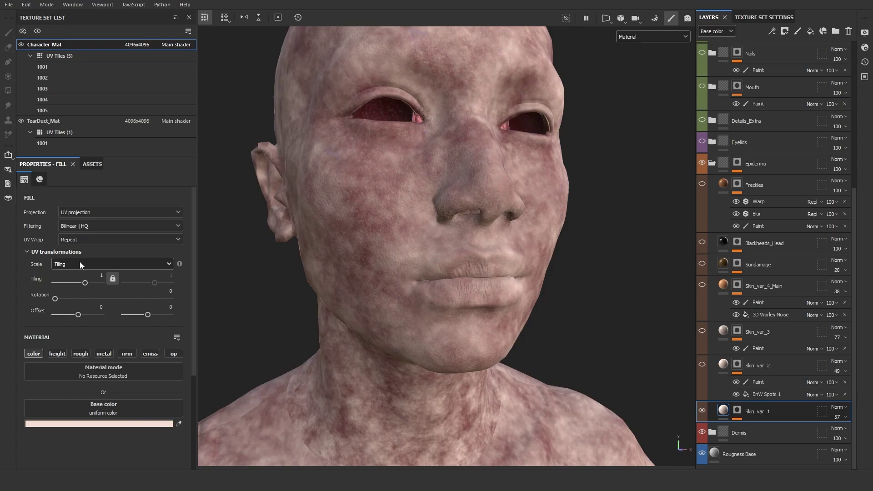
pyautogui.click(737, 411)
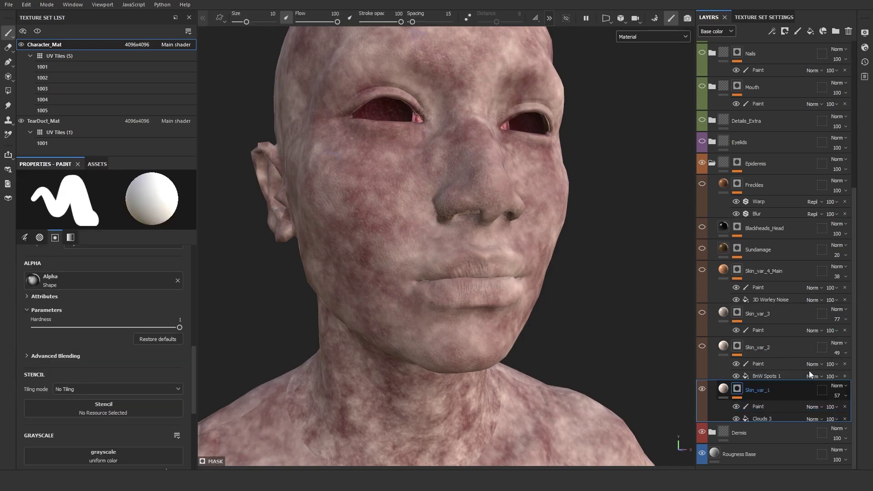
pyautogui.click(787, 415)
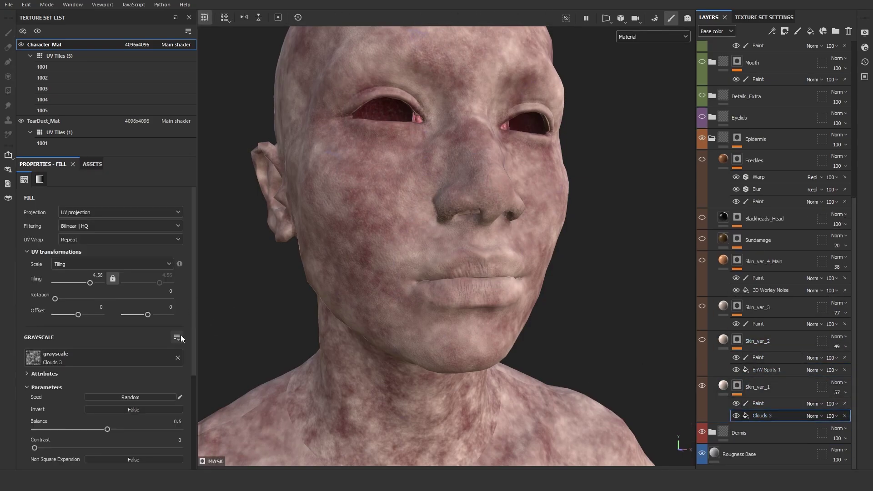
pyautogui.scroll(-3, 94, 392)
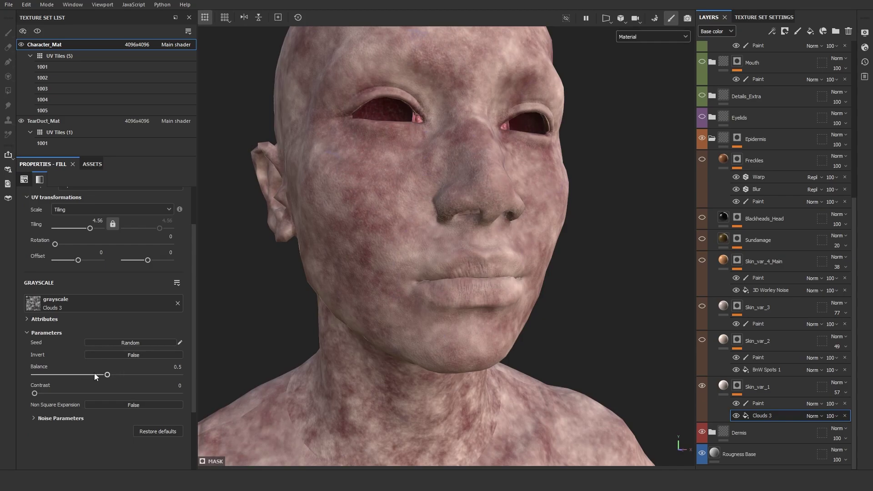
pyautogui.scroll(3, 114, 310)
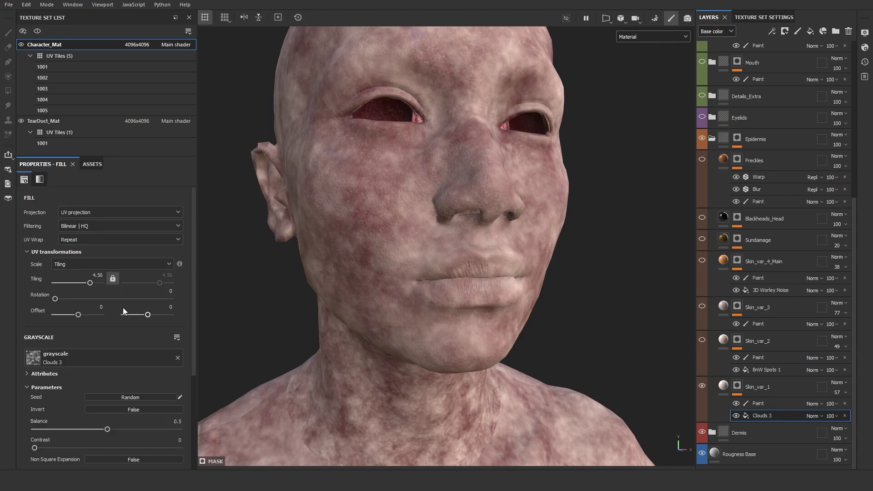
pyautogui.click(780, 404)
pyautogui.scroll(-5, 442, 330)
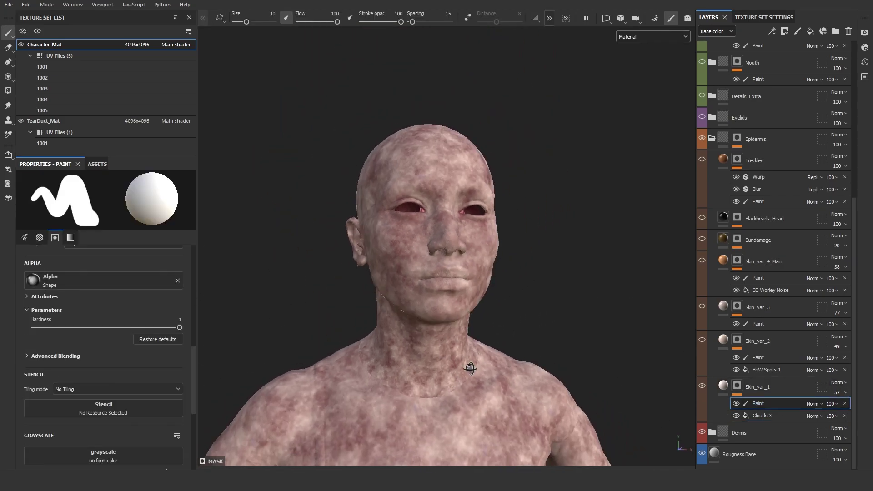
pyautogui.moveTo(469, 364); pyautogui.dragTo(450, 314, button='middle')
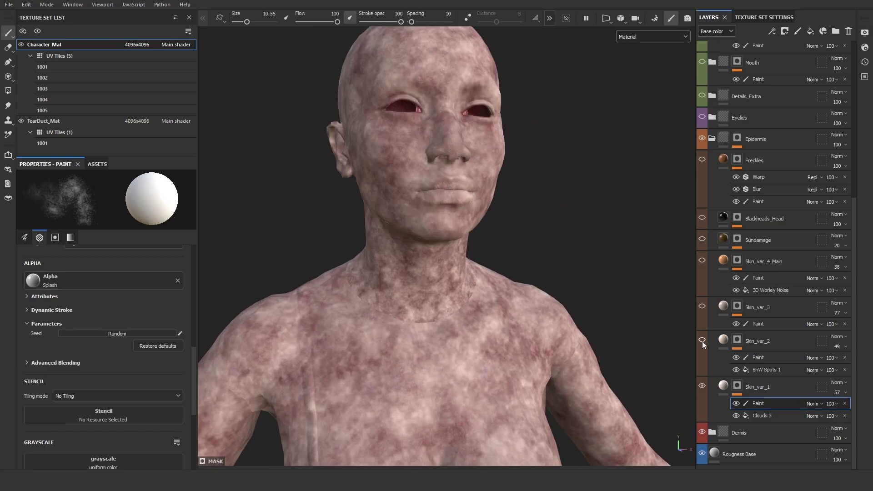
# Show the Skin_var_2 layer and inspect its base colour and mask on the upper body.
pyautogui.click(724, 343)
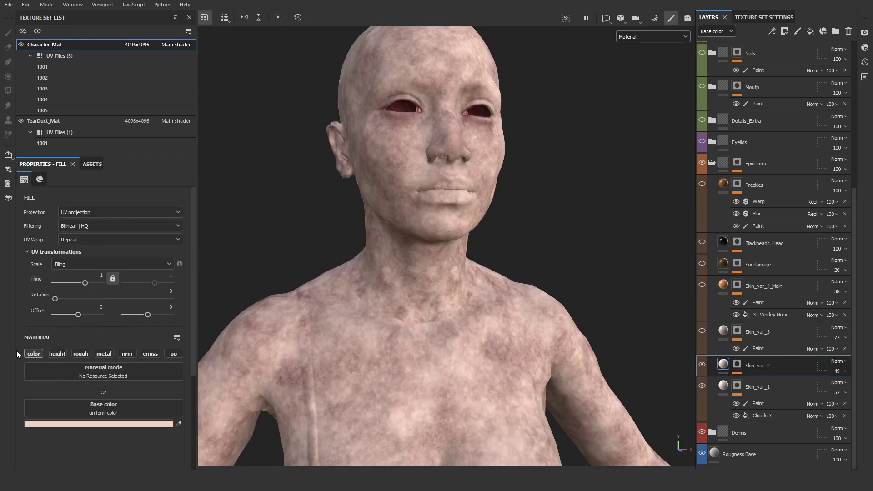
pyautogui.click(737, 365)
pyautogui.keyDown('alt'); pyautogui.moveTo(615, 346); pyautogui.dragTo(598, 299, button='middle'); pyautogui.keyUp('alt')
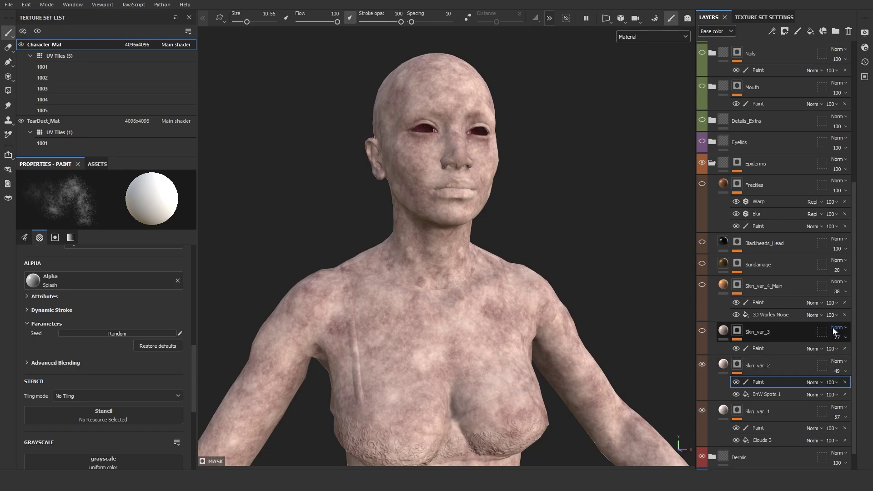
# Show the Skin_var_3 layer, inspect its base colour, and examine its coverage across the head and body.
pyautogui.click(702, 331)
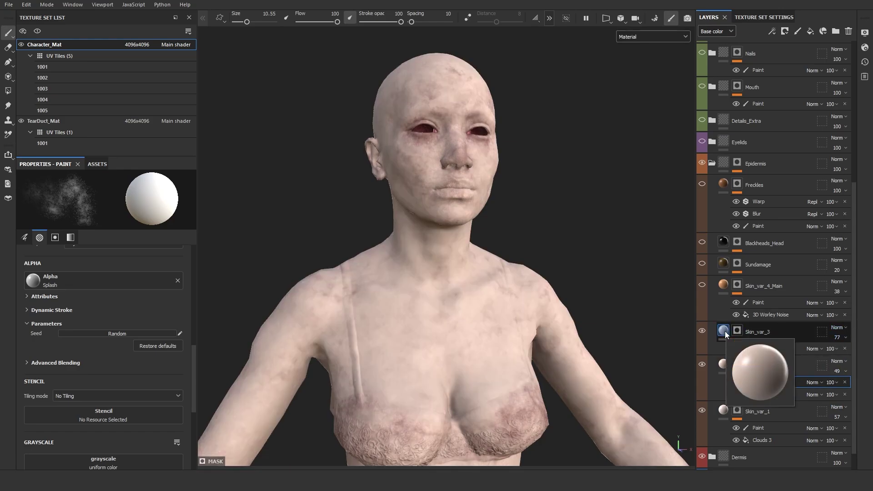
pyautogui.click(725, 331)
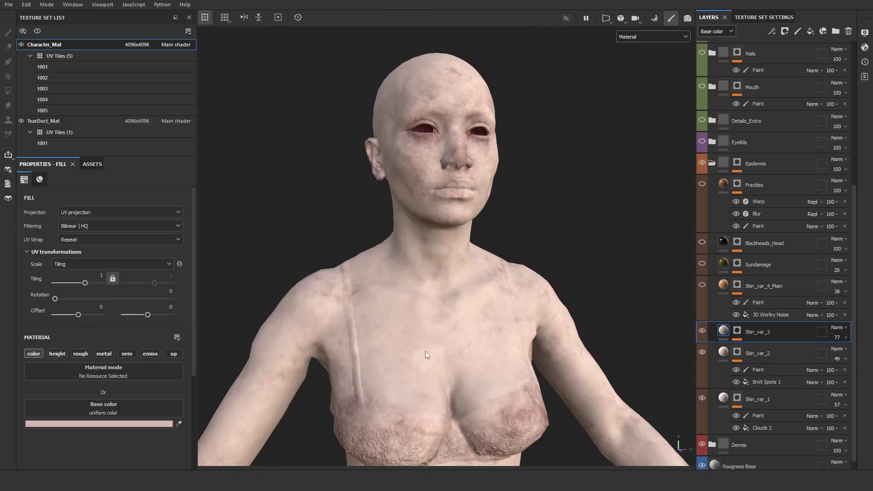
pyautogui.keyDown('alt'); pyautogui.moveTo(425, 355); pyautogui.dragTo(446, 305, button='middle'); pyautogui.keyUp('alt')
pyautogui.keyDown('alt'); pyautogui.moveTo(447, 304); pyautogui.dragTo(501, 348, button='right'); pyautogui.keyUp('alt')
pyautogui.keyDown('alt'); pyautogui.moveTo(501, 348); pyautogui.dragTo(437, 338); pyautogui.keyUp('alt')
pyautogui.keyDown('alt'); pyautogui.moveTo(438, 337); pyautogui.dragTo(439, 259, button='middle'); pyautogui.keyUp('alt')
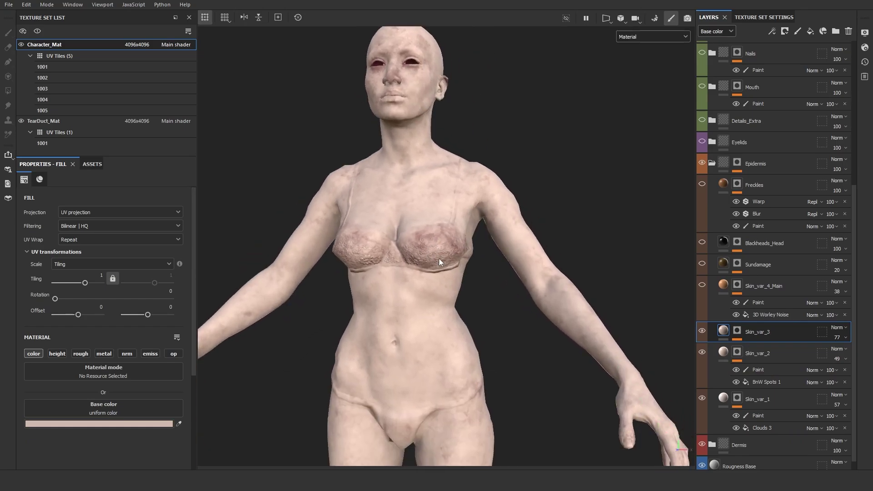
# Examine the Skin_var_3 coverage on the torso and arms, and inspect its mask's Paint effect.
pyautogui.keyDown('alt'); pyautogui.moveTo(534, 258); pyautogui.dragTo(531, 375); pyautogui.keyUp('alt')
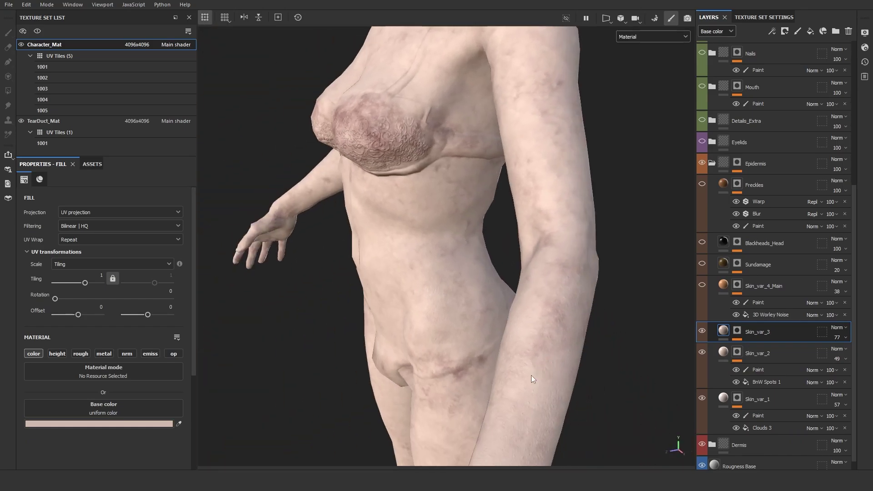
pyautogui.moveTo(514, 137)
pyautogui.keyDown('alt'); pyautogui.mouseDown()
pyautogui.moveTo(434, 178)
pyautogui.moveTo(554, 282)
pyautogui.moveTo(515, 310)
pyautogui.moveTo(552, 302)
pyautogui.moveTo(516, 347)
pyautogui.moveTo(383, 289)
pyautogui.moveTo(534, 345)
pyautogui.moveTo(478, 257)
pyautogui.moveTo(452, 252)
pyautogui.moveTo(507, 246)
pyautogui.moveTo(465, 233)
pyautogui.moveTo(514, 250)
pyautogui.mouseUp(); pyautogui.keyUp('alt')
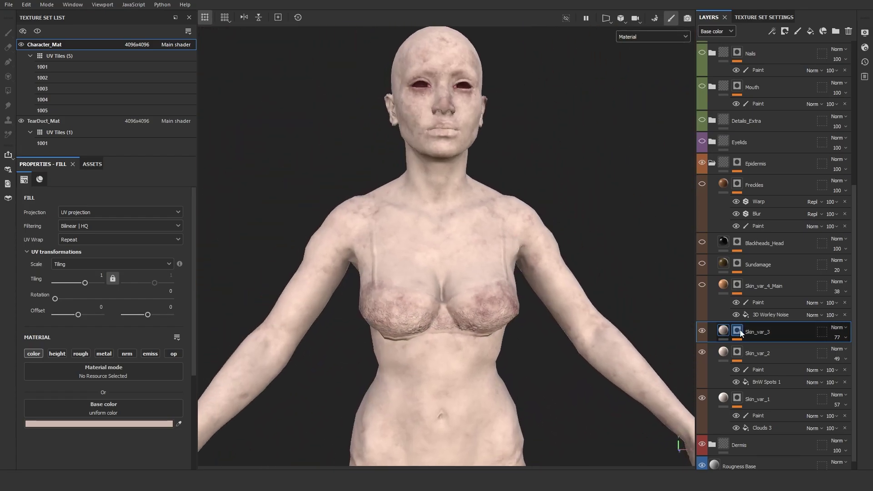
pyautogui.click(738, 332)
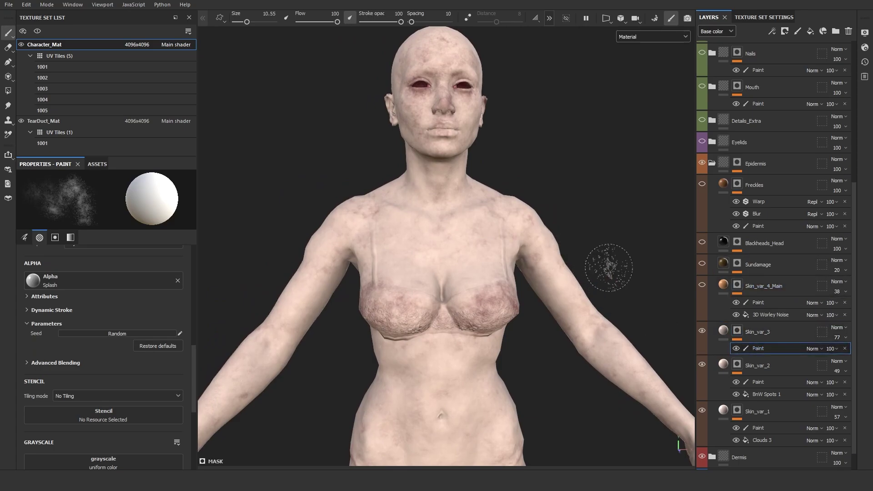
pyautogui.keyDown('alt'); pyautogui.moveTo(609, 268); pyautogui.dragTo(575, 302); pyautogui.keyUp('alt')
# Show the Skin_var_4_Main layer and inspect its base colour plus its mask's 3D Worley Noise fill and Paint effect.
pyautogui.click(701, 286)
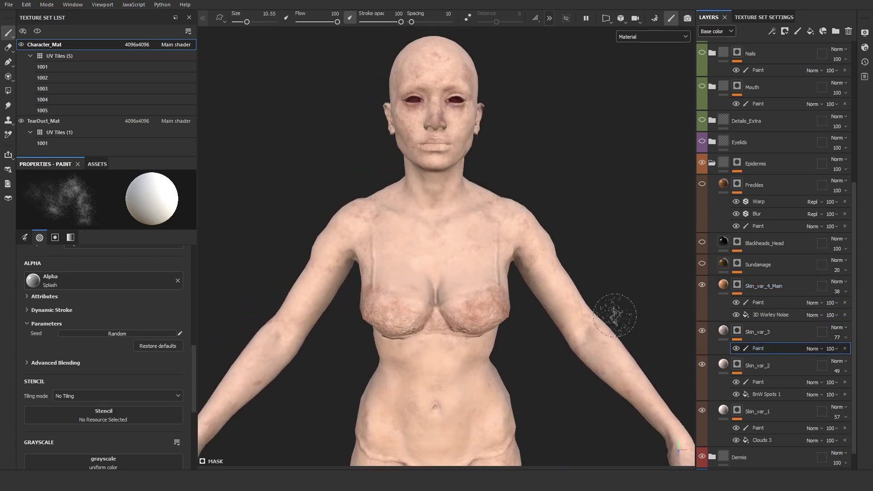
pyautogui.moveTo(587, 350)
pyautogui.keyDown('alt'); pyautogui.mouseDown()
pyautogui.moveTo(579, 357)
pyautogui.moveTo(573, 332)
pyautogui.moveTo(578, 344)
pyautogui.mouseUp(); pyautogui.keyUp('alt')
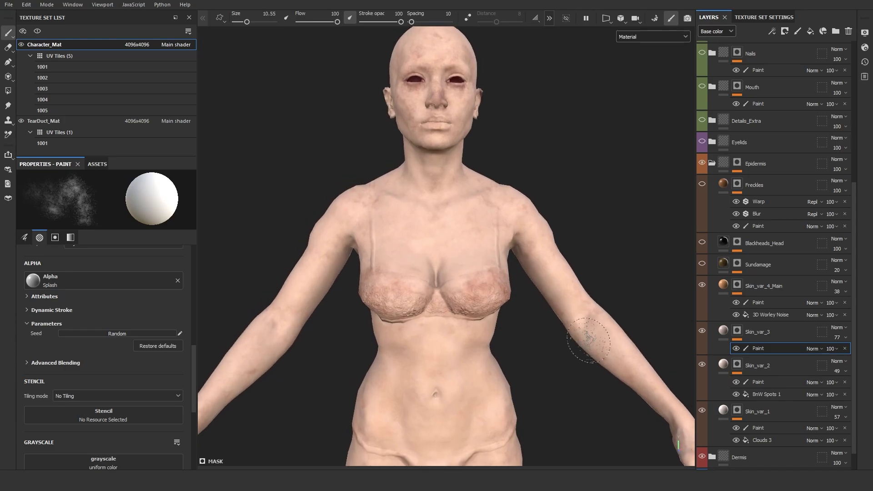
pyautogui.click(723, 286)
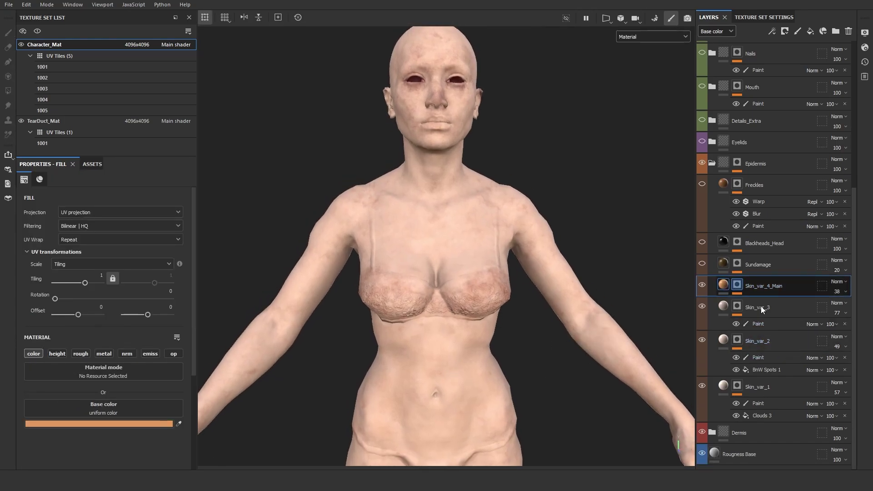
pyautogui.click(736, 292)
pyautogui.click(776, 318)
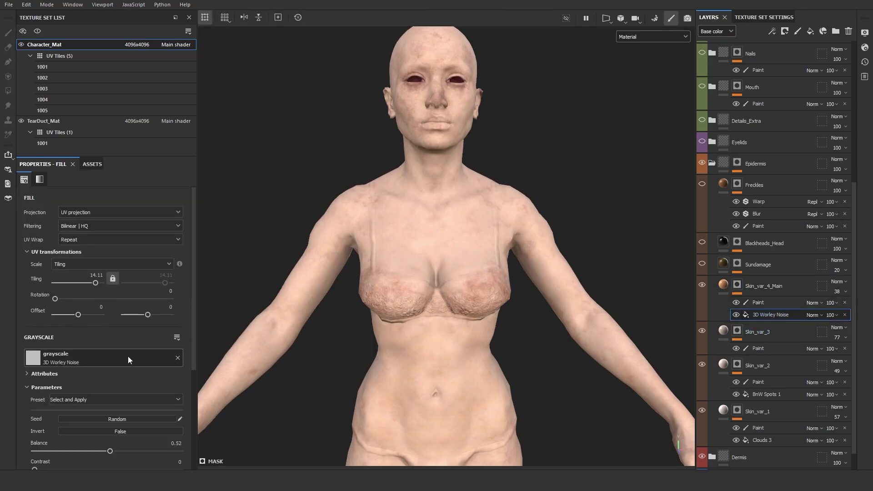
pyautogui.click(716, 31)
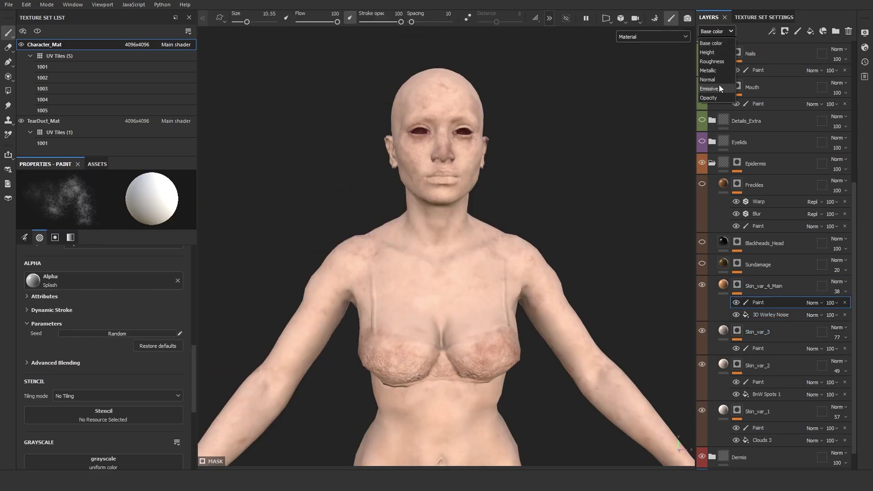
pyautogui.click(716, 31)
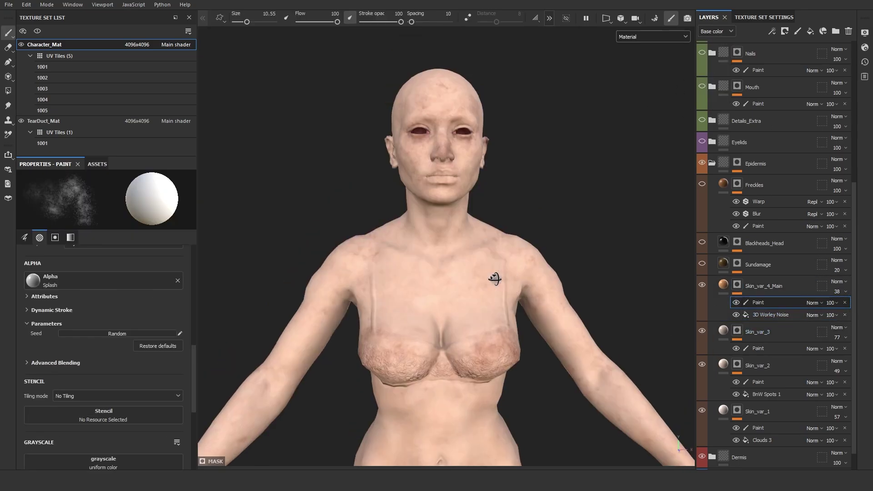
pyautogui.keyDown('alt'); pyautogui.moveTo(495, 279); pyautogui.dragTo(503, 251); pyautogui.keyUp('alt')
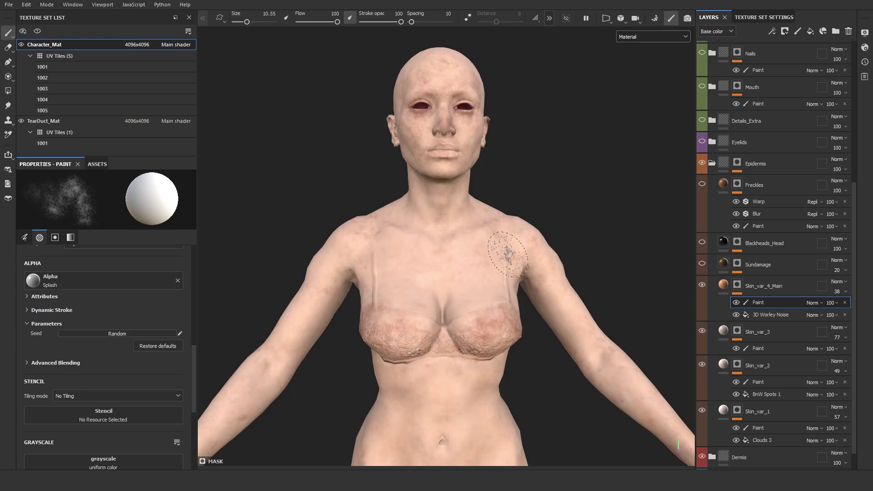
# Show the Sundamage layer and raise its opacity to 100.
pyautogui.click(727, 267)
pyautogui.keyDown('alt'); pyautogui.moveTo(368, 279); pyautogui.dragTo(480, 230); pyautogui.keyUp('alt')
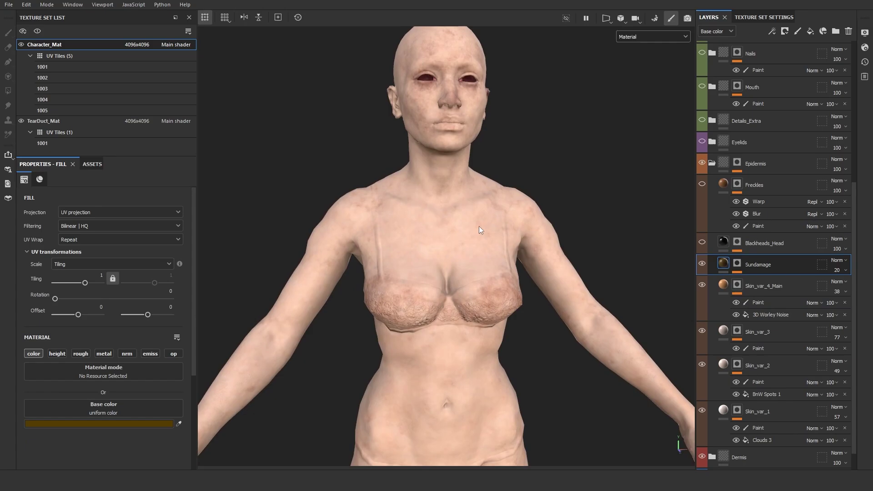
pyautogui.click(839, 271)
pyautogui.moveTo(835, 287); pyautogui.dragTo(869, 286)
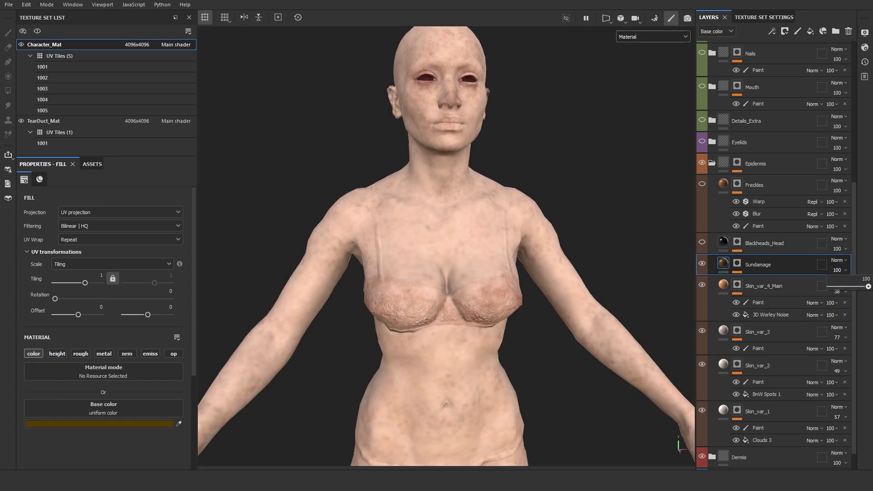
pyautogui.scroll(3, 441, 239)
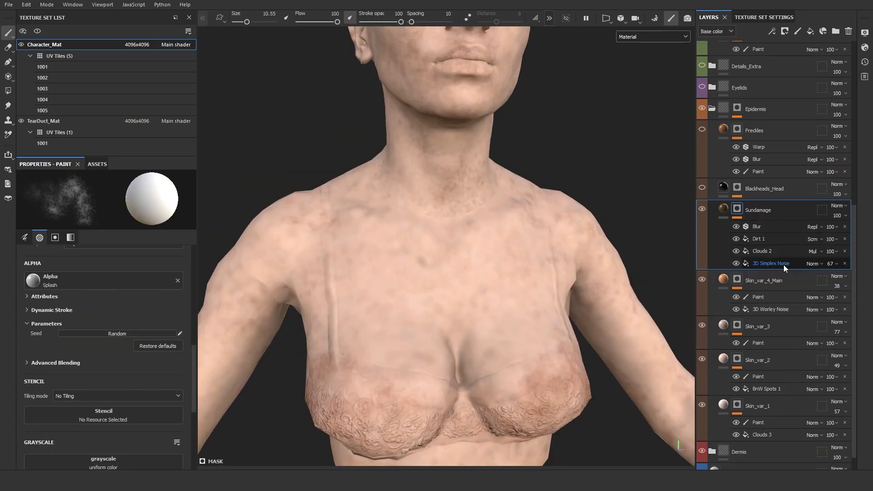
# Isolate the 3D Simplex Noise fill in the Sundamage mask and inspect its settings and spots on the chest.
pyautogui.click(785, 264)
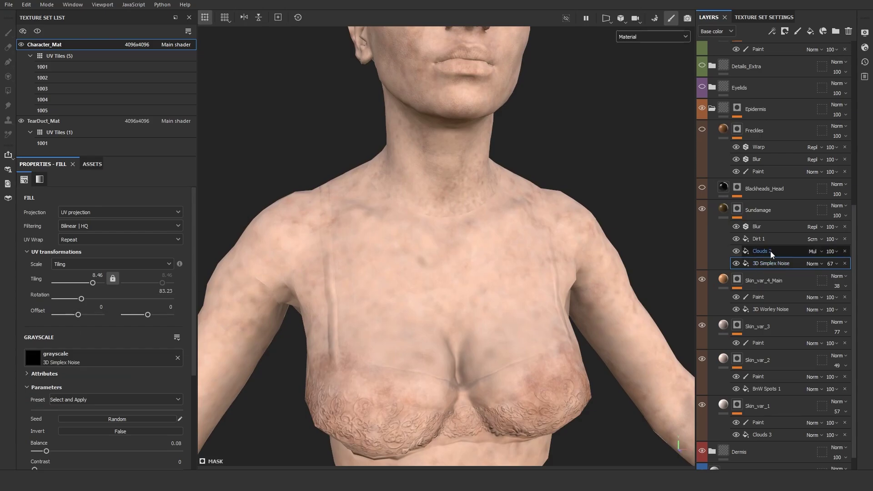
pyautogui.scroll(-3, 424, 262)
pyautogui.keyDown('alt'); pyautogui.moveTo(616, 261); pyautogui.dragTo(551, 229); pyautogui.keyUp('alt')
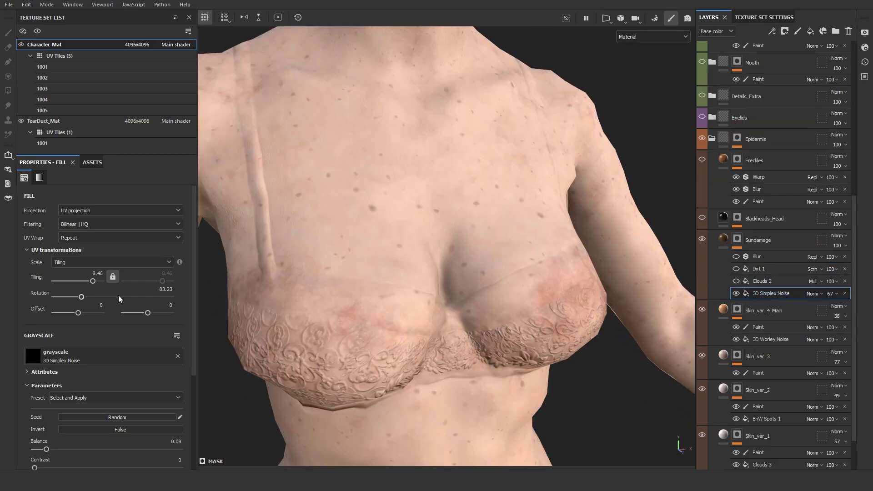
# Turn the Clouds 2 fill in the Sundamage mask back on and inspect its settings and Multiply blending.
pyautogui.click(761, 281)
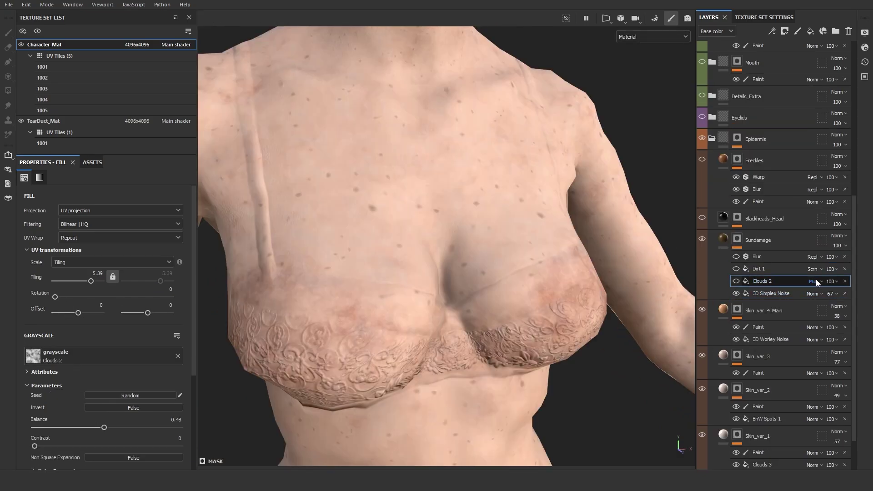
pyautogui.click(736, 281)
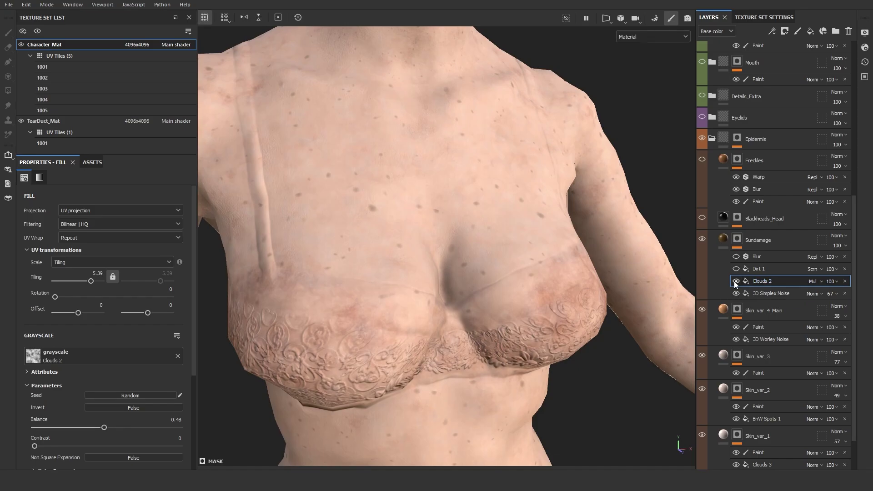
pyautogui.click(812, 282)
pyautogui.click(812, 282)
# Turn the Dirt 1 fill in the Sundamage mask back on and inspect its settings and effect on the chest.
pyautogui.click(734, 268)
pyautogui.click(772, 269)
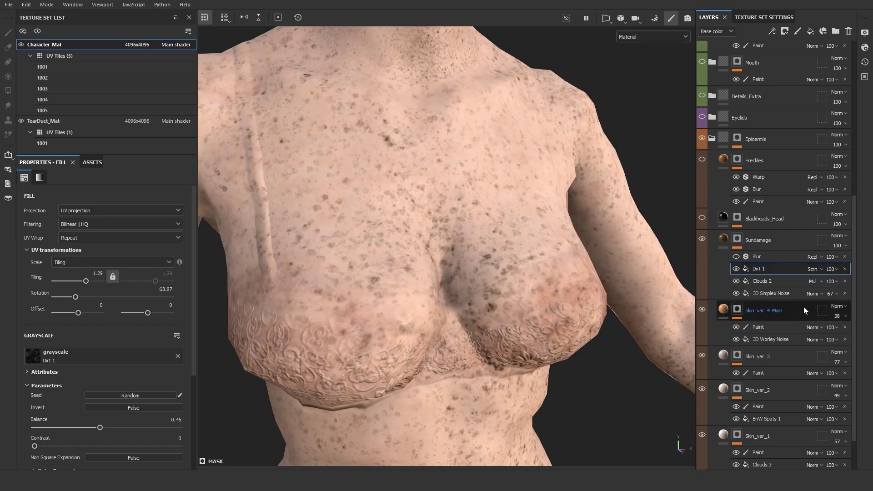
pyautogui.keyDown('alt'); pyautogui.moveTo(416, 192); pyautogui.dragTo(428, 230); pyautogui.keyUp('alt')
# Turn the Sundamage mask's Blur filter back on and set the layer's opacity to 20.
pyautogui.click(736, 256)
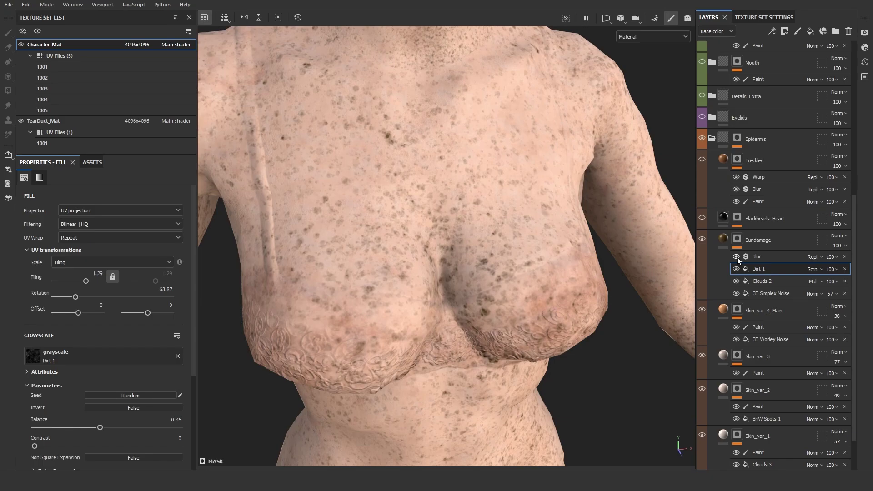
pyautogui.click(766, 257)
pyautogui.click(739, 242)
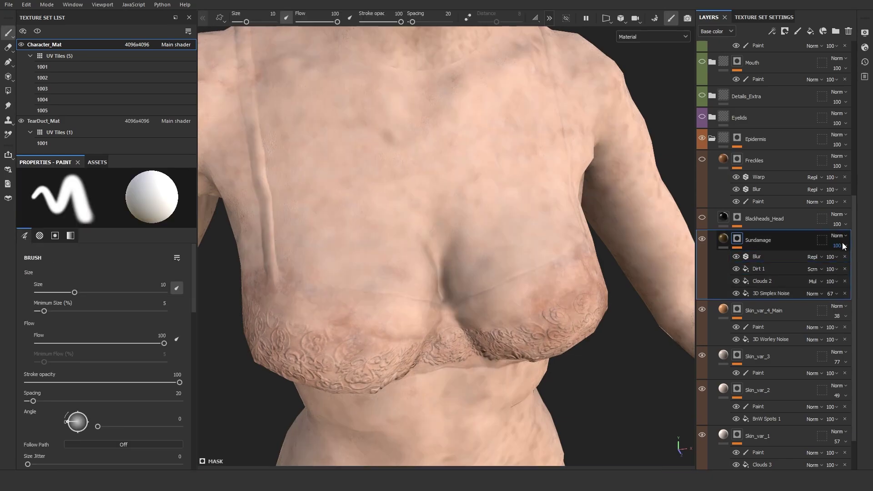
pyautogui.moveTo(839, 262); pyautogui.dragTo(837, 264)
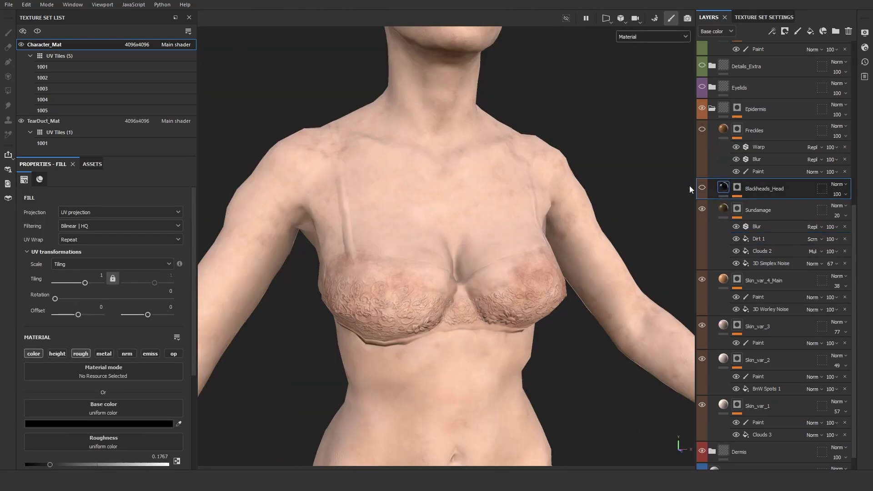
# Show the Blackheads_Head layer and inspect the Paint and Curvature effects in its mask.
pyautogui.scroll(-2, 77, 302)
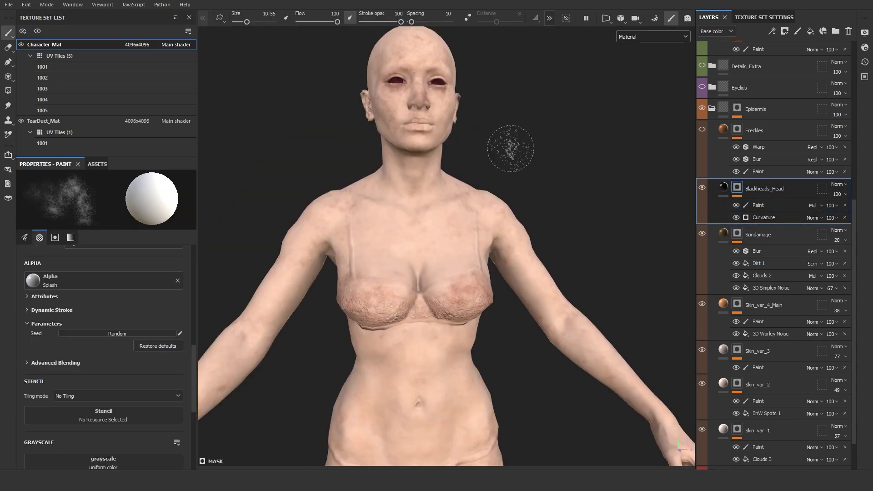
pyautogui.keyDown('alt'); pyautogui.moveTo(509, 151); pyautogui.dragTo(544, 175); pyautogui.keyUp('alt')
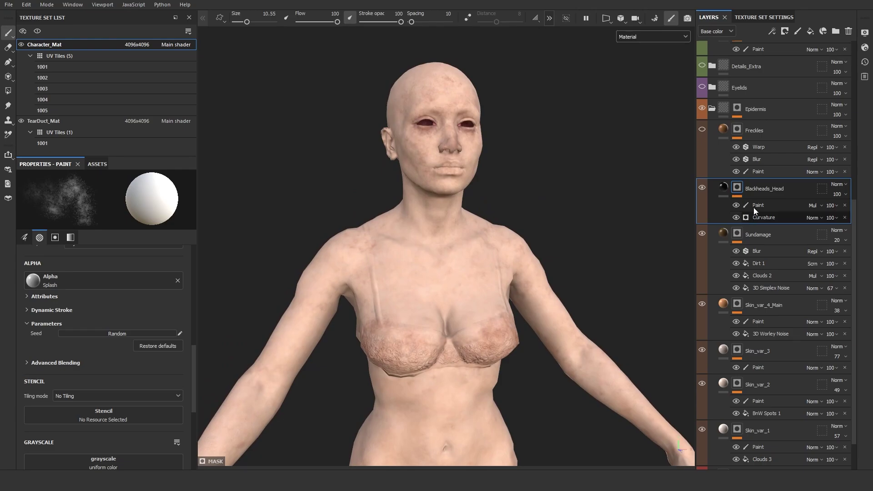
pyautogui.click(764, 217)
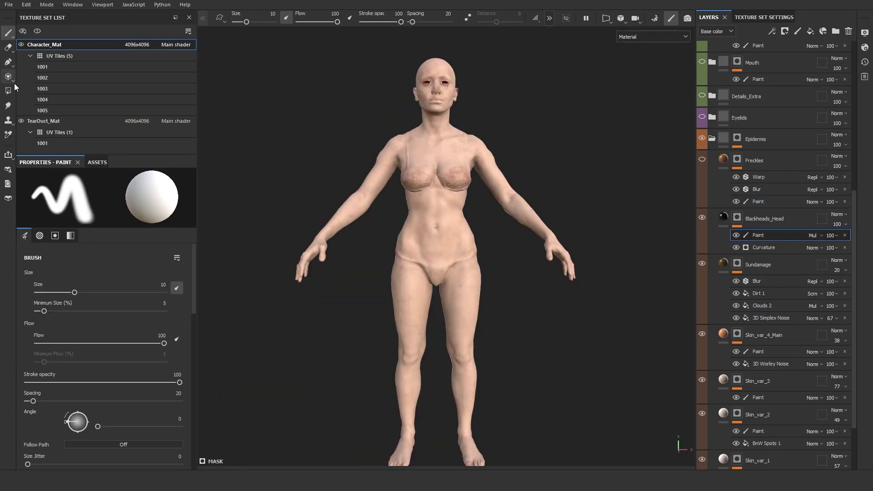
# Fill the whole body with black (0) in the Blackheads_Head mask's Paint effect using Polygon Fill.
pyautogui.click(8, 90)
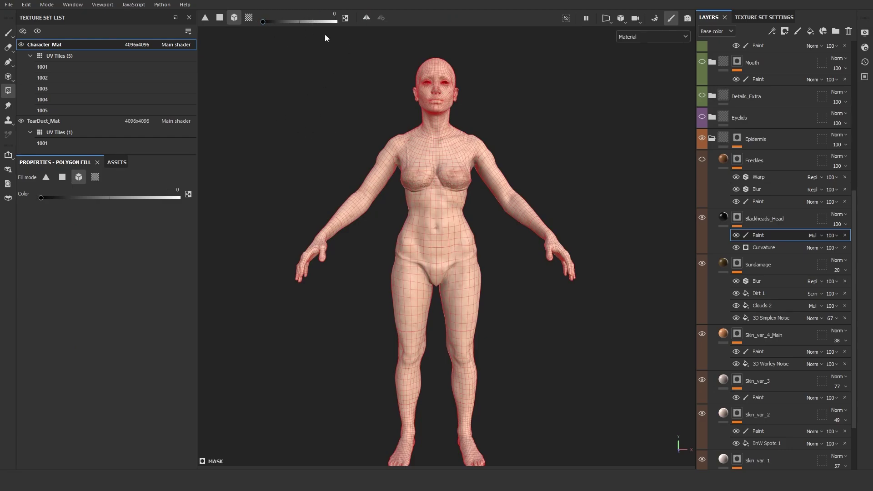
pyautogui.scroll(-1, 304, 56)
pyautogui.moveTo(289, 69)
pyautogui.mouseDown()
pyautogui.moveTo(382, 147)
pyautogui.moveTo(617, 442)
pyautogui.mouseUp()
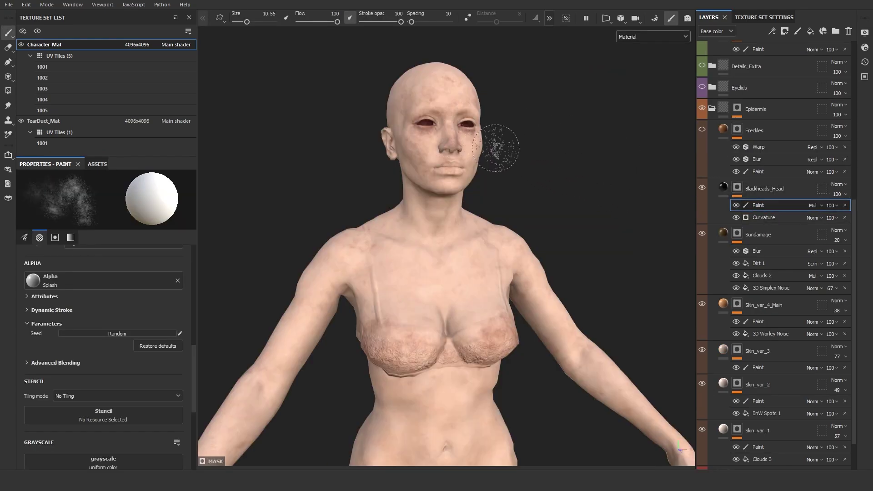
# Examine the blackheads on the face up close and inspect the Blackheads_Head layer's base colour and roughness.
pyautogui.scroll(3, 518, 114)
pyautogui.keyDown('alt'); pyautogui.moveTo(518, 110); pyautogui.dragTo(528, 217, button='middle'); pyautogui.keyUp('alt')
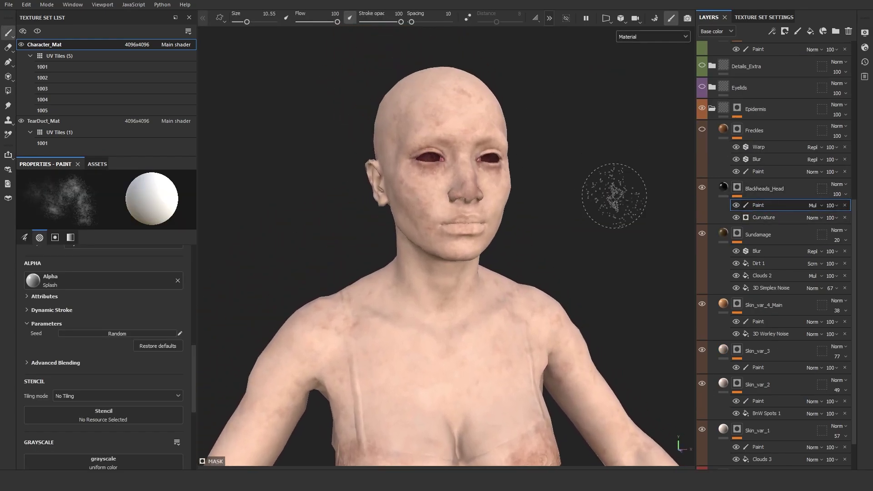
pyautogui.keyDown('alt'); pyautogui.click(737, 187); pyautogui.keyUp('alt')
pyautogui.scroll(2, 522, 168)
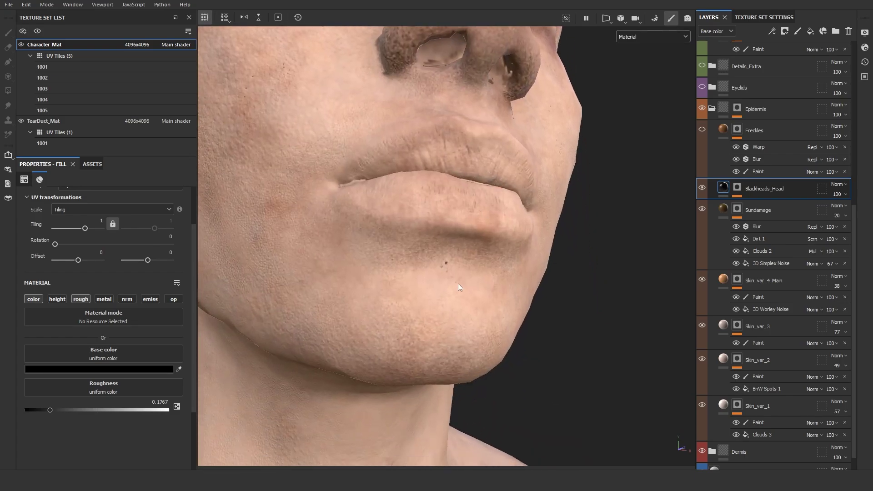
# Display only the Roughness channel, examine the blackheads around the nose, and return to the Material view.
pyautogui.click(654, 36)
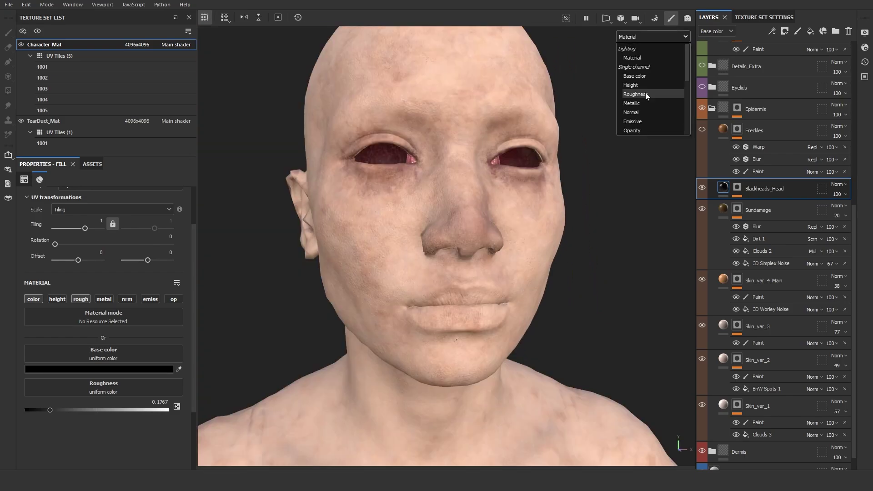
pyautogui.click(645, 91)
pyautogui.scroll(2, 452, 219)
pyautogui.keyDown('alt'); pyautogui.moveTo(432, 222); pyautogui.dragTo(397, 236); pyautogui.keyUp('alt')
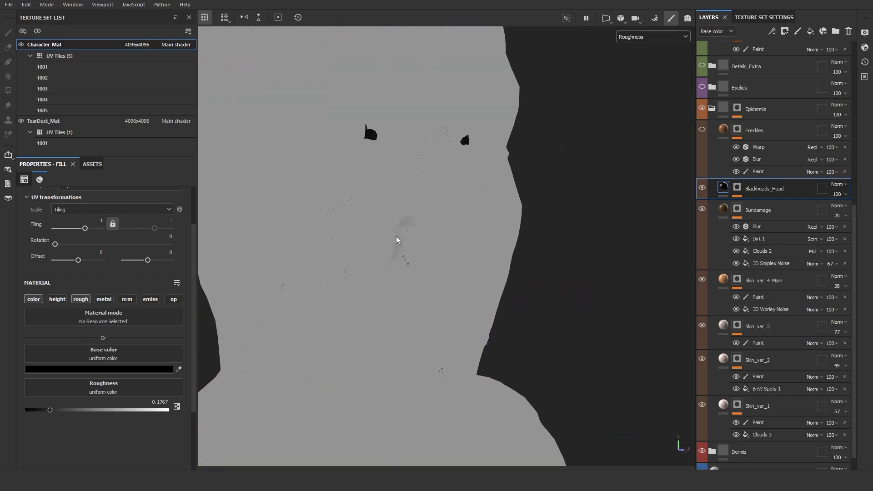
pyautogui.keyDown('alt'); pyautogui.moveTo(574, 286); pyautogui.dragTo(632, 267); pyautogui.keyUp('alt')
pyautogui.scroll(-2, 794, 346)
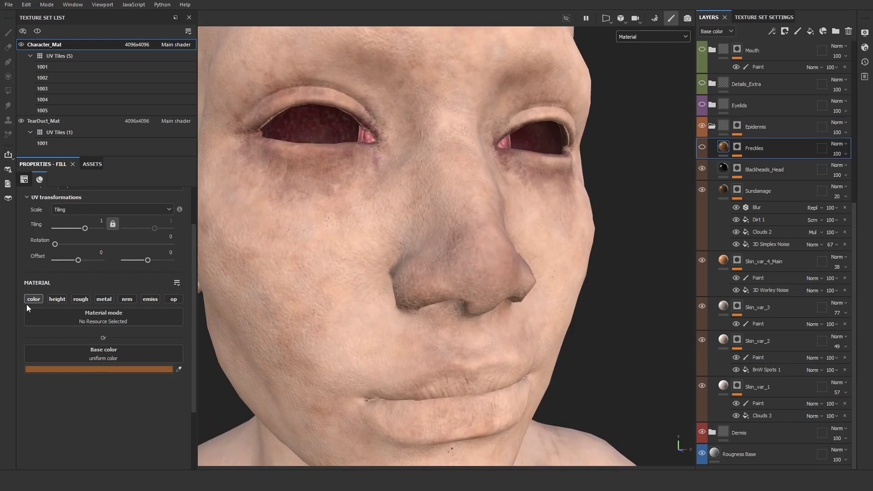
# Show the Freckles layer and select the Paint effect in its mask.
pyautogui.click(702, 147)
pyautogui.click(780, 150)
pyautogui.click(776, 190)
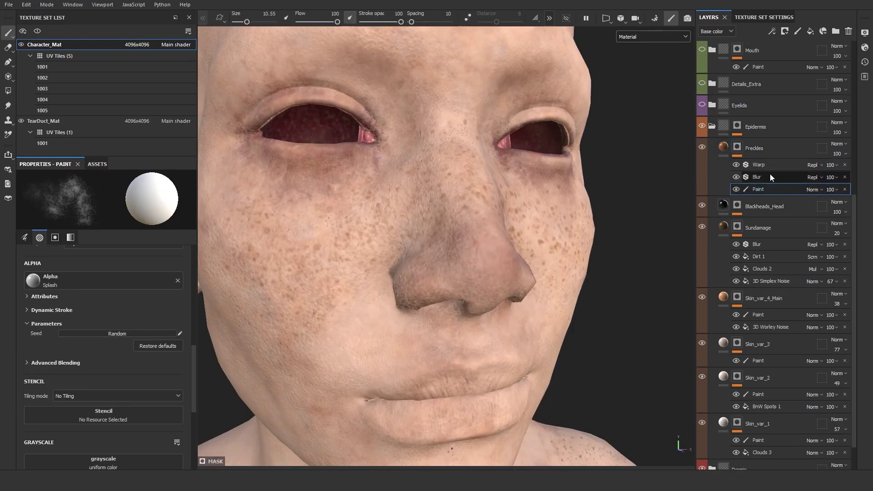
# Set the opacity of the Blur and Warp filters in the Freckles mask to 0.
pyautogui.click(836, 177)
pyautogui.moveTo(832, 191); pyautogui.dragTo(804, 179)
pyautogui.click(833, 167)
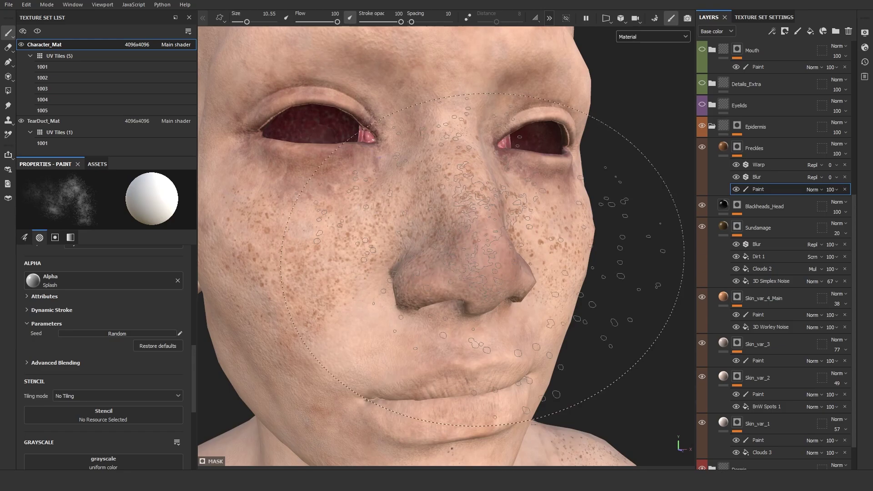
# Examine the unfiltered freckles on the face and look up the Dirt Spots brush in the brush library.
pyautogui.keyDown('alt'); pyautogui.moveTo(602, 204); pyautogui.dragTo(584, 207); pyautogui.keyUp('alt')
pyautogui.click(97, 165)
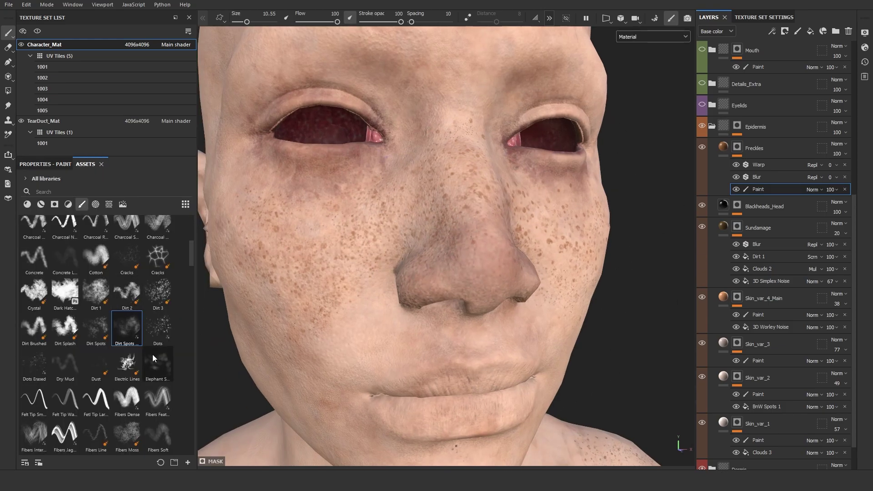
pyautogui.moveTo(157, 324)
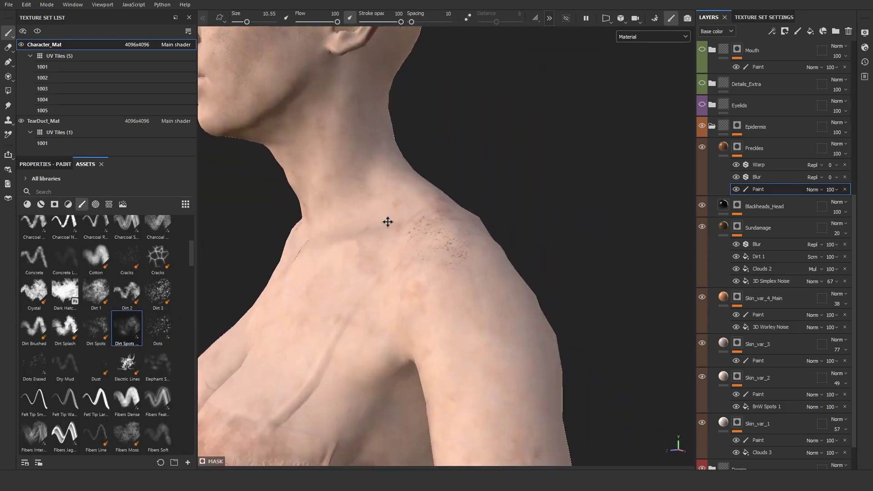
# Set the opacity of the Blur filter in the Freckles mask to 100 while viewing the freckles on the face.
pyautogui.keyDown('alt'); pyautogui.moveTo(388, 222); pyautogui.dragTo(445, 233); pyautogui.keyUp('alt')
pyautogui.keyDown('alt'); pyautogui.moveTo(499, 233); pyautogui.dragTo(450, 252); pyautogui.keyUp('alt')
pyautogui.keyDown('alt'); pyautogui.moveTo(450, 252); pyautogui.dragTo(448, 310, button='middle'); pyautogui.keyUp('alt')
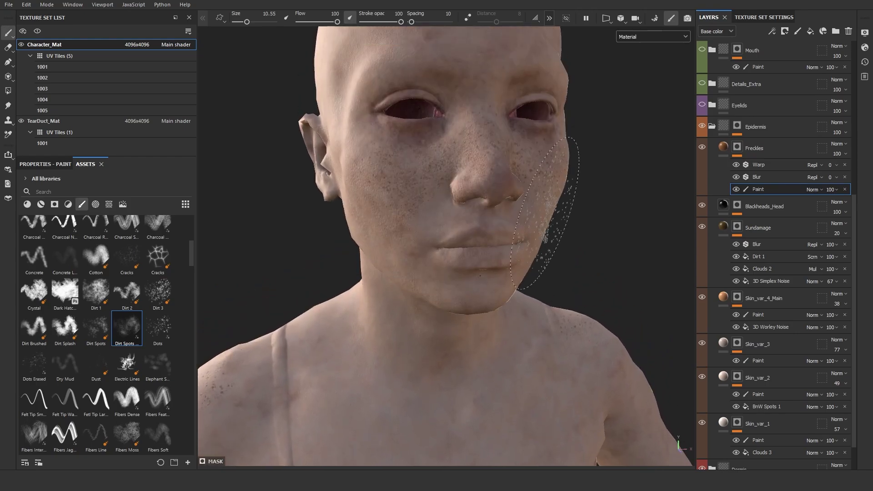
pyautogui.keyDown('shift'); pyautogui.moveTo(550, 220); pyautogui.dragTo(596, 223, button='right'); pyautogui.keyUp('shift')
pyautogui.keyDown('alt'); pyautogui.moveTo(583, 221); pyautogui.dragTo(602, 224); pyautogui.keyUp('alt')
pyautogui.keyDown('alt'); pyautogui.moveTo(602, 224); pyautogui.dragTo(655, 227, button='right'); pyautogui.keyUp('alt')
pyautogui.click(836, 178)
pyautogui.moveTo(819, 193); pyautogui.dragTo(868, 194)
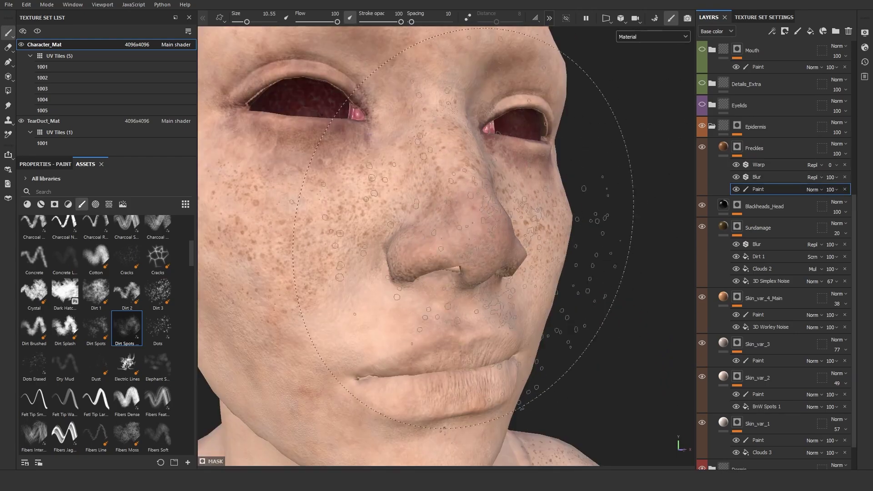
# Reduce the brush size to 0.54 and compare the facial freckles with Warp opacity at 100 and Blur opacity at 0.
pyautogui.keyDown('ctrl'); pyautogui.moveTo(359, 277); pyautogui.dragTo(326, 281, button='right'); pyautogui.keyUp('ctrl')
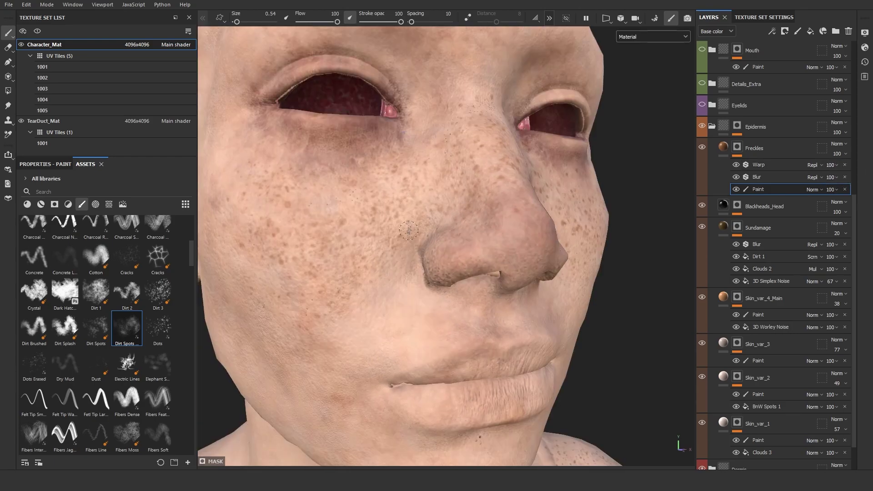
pyautogui.click(837, 178)
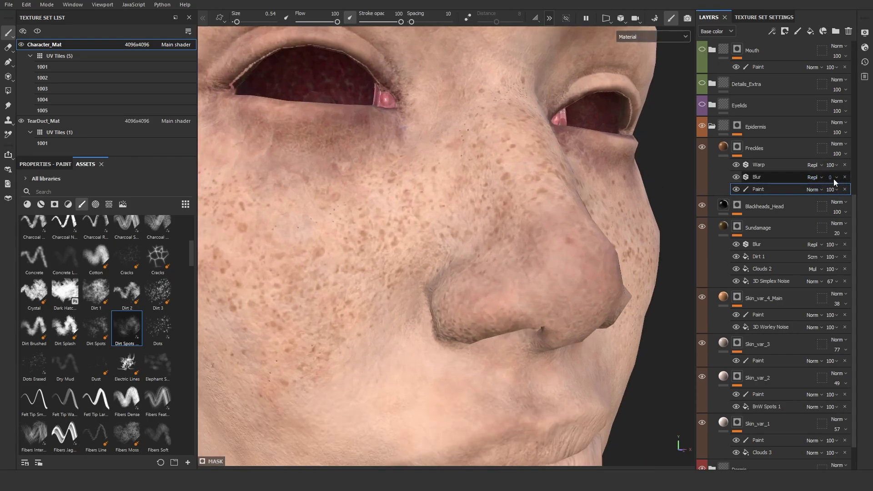
pyautogui.moveTo(834, 167)
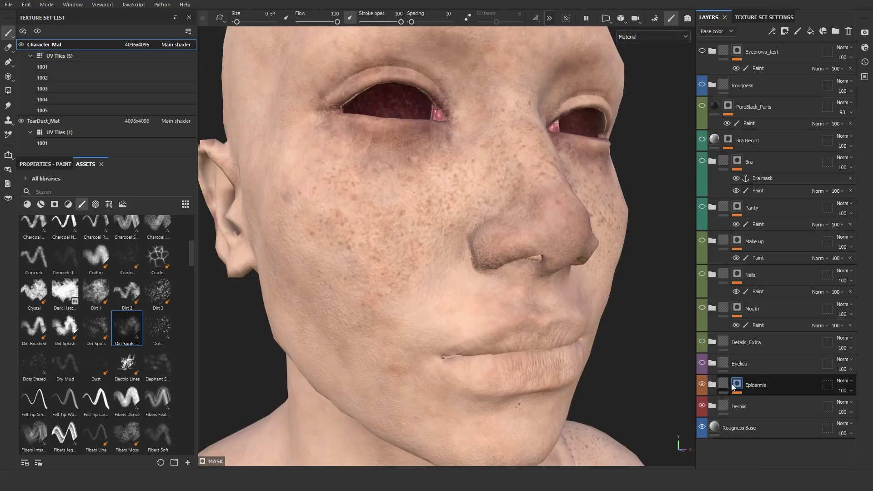
# Select the mask of the collapsed Epidermis folder and display only that mask on the model.
pyautogui.click(738, 388)
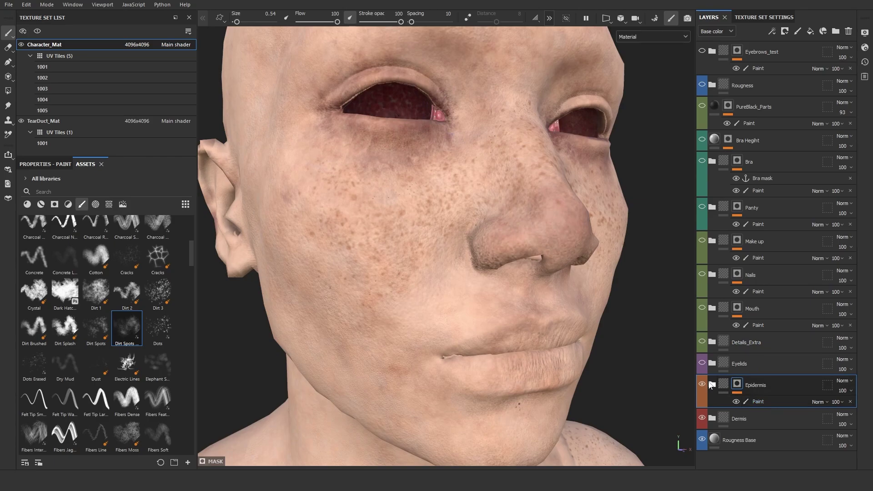
pyautogui.scroll(-3, 538, 276)
pyautogui.keyDown('alt'); pyautogui.moveTo(538, 275); pyautogui.dragTo(487, 264); pyautogui.keyUp('alt')
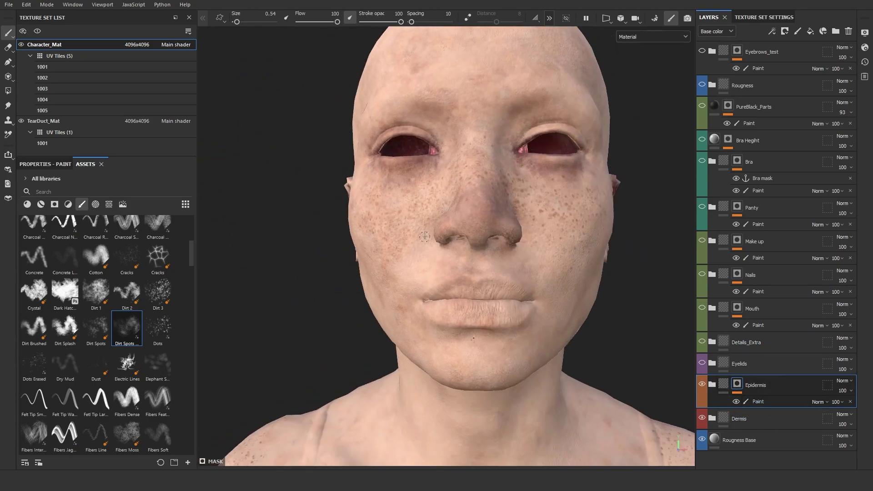
pyautogui.keyDown('alt'); pyautogui.moveTo(427, 236); pyautogui.dragTo(535, 263); pyautogui.keyUp('alt')
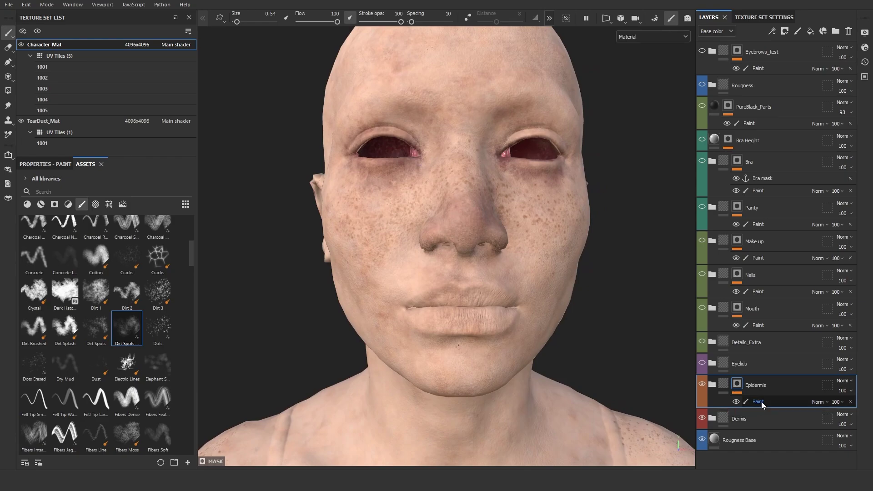
pyautogui.keyDown('alt'); pyautogui.click(738, 385); pyautogui.keyUp('alt')
# Examine the painted areas of the Epidermis mask on the head, arms and legs, and return to the Material view.
pyautogui.keyDown('alt'); pyautogui.moveTo(592, 237); pyautogui.dragTo(464, 196); pyautogui.keyUp('alt')
pyautogui.scroll(-6, 465, 197)
pyautogui.keyDown('alt'); pyautogui.moveTo(560, 336); pyautogui.dragTo(515, 348); pyautogui.keyUp('alt')
pyautogui.keyDown('alt'); pyautogui.moveTo(514, 347); pyautogui.dragTo(476, 211, button='middle'); pyautogui.keyUp('alt')
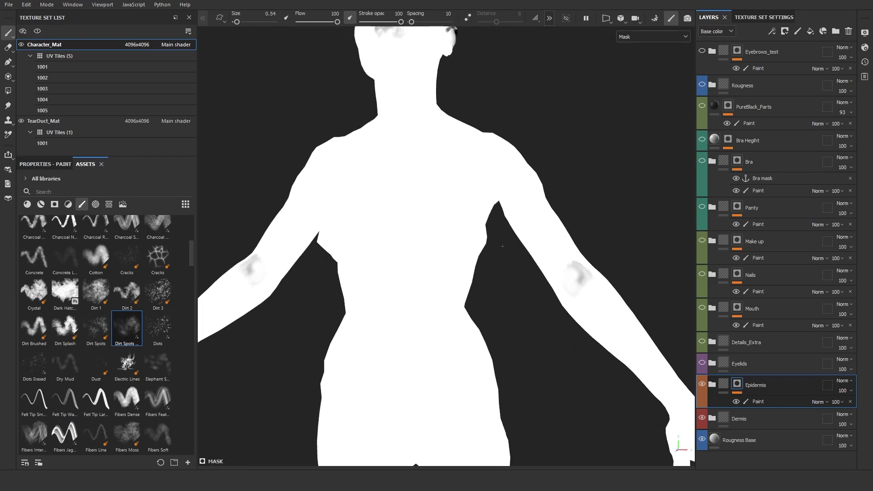
pyautogui.scroll(-1, 509, 255)
pyautogui.keyDown('alt'); pyautogui.moveTo(514, 268); pyautogui.dragTo(536, 265); pyautogui.keyUp('alt')
pyautogui.keyDown('alt'); pyautogui.moveTo(375, 334); pyautogui.dragTo(378, 150, button='middle'); pyautogui.keyUp('alt')
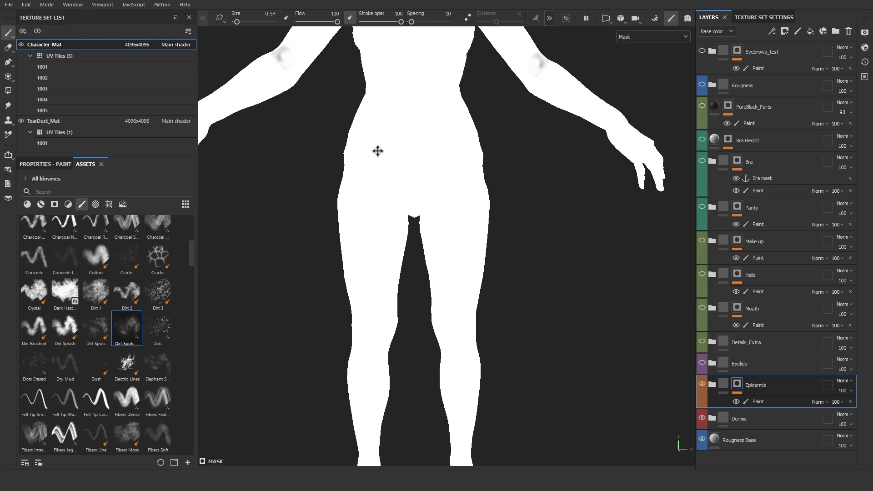
pyautogui.keyDown('alt'); pyautogui.moveTo(387, 273); pyautogui.dragTo(637, 287); pyautogui.keyUp('alt')
pyautogui.keyDown('alt'); pyautogui.moveTo(378, 253); pyautogui.dragTo(496, 255, button='middle'); pyautogui.keyUp('alt')
pyautogui.keyDown('alt'); pyautogui.moveTo(496, 255); pyautogui.dragTo(540, 133); pyautogui.keyUp('alt')
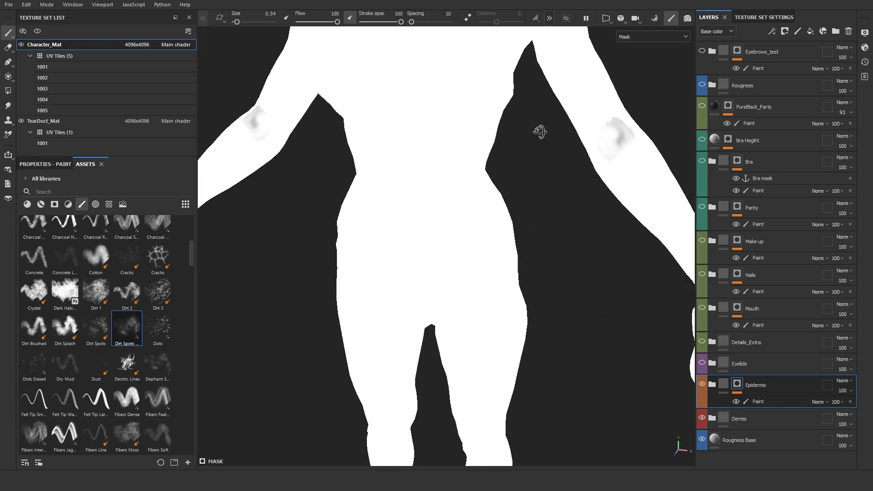
pyautogui.keyDown('alt'); pyautogui.moveTo(540, 132); pyautogui.dragTo(391, 232, button='middle'); pyautogui.keyUp('alt')
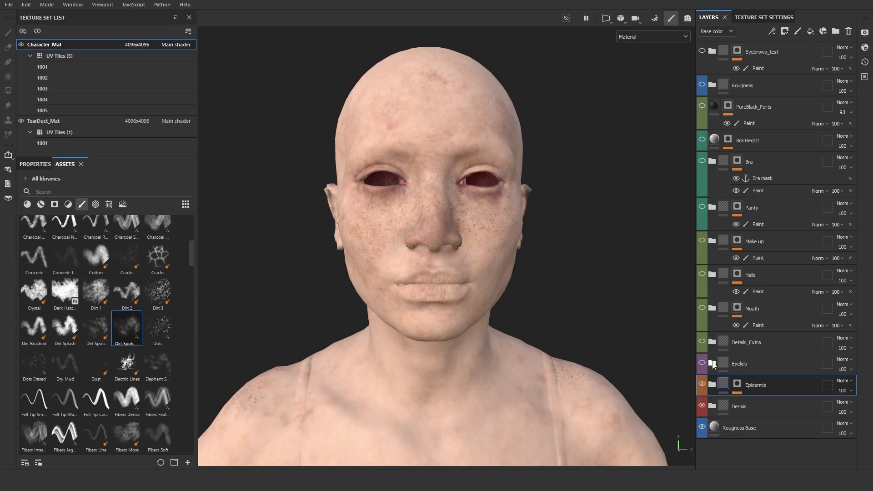
# Show and expand the Eyelids folder, and hide Fill layer 36 while viewing the eyes up close.
pyautogui.click(712, 364)
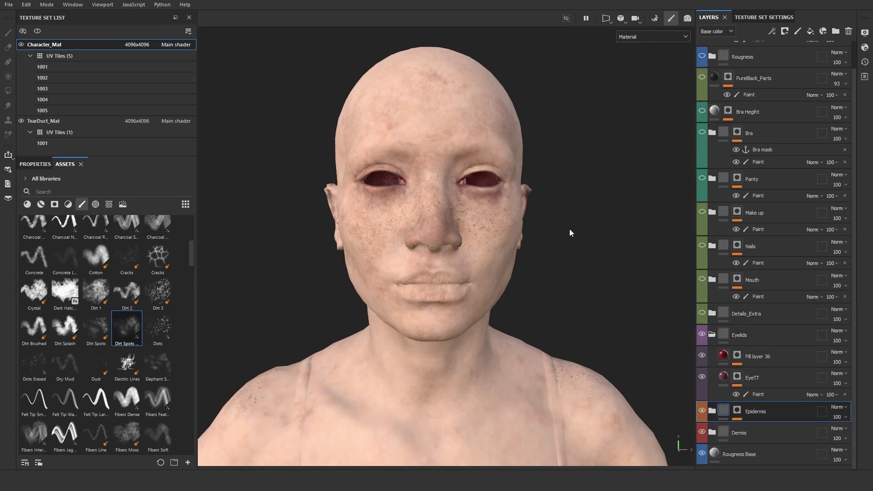
pyautogui.scroll(5, 564, 212)
pyautogui.keyDown('alt'); pyautogui.moveTo(564, 212); pyautogui.dragTo(564, 314); pyautogui.keyUp('alt')
pyautogui.click(703, 357)
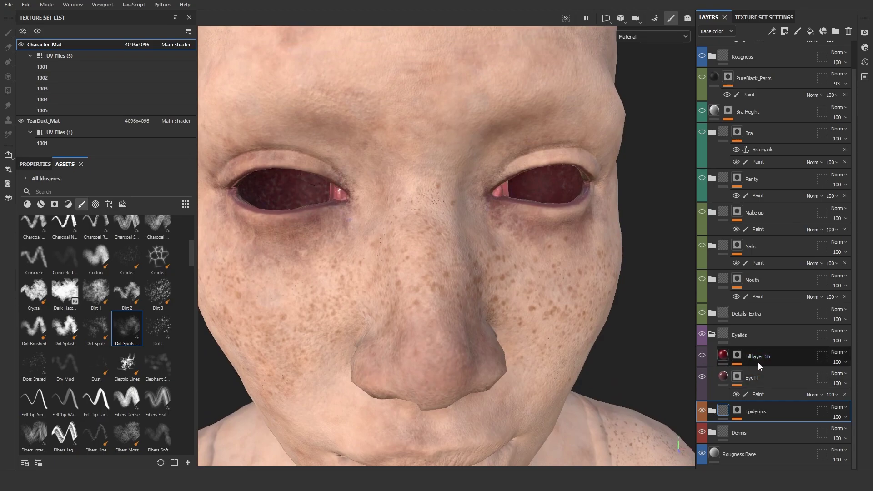
# Review the fill properties of the EyeTT layer and its painted mask around the eyelid edges.
pyautogui.click(741, 394)
pyautogui.press('Delete')
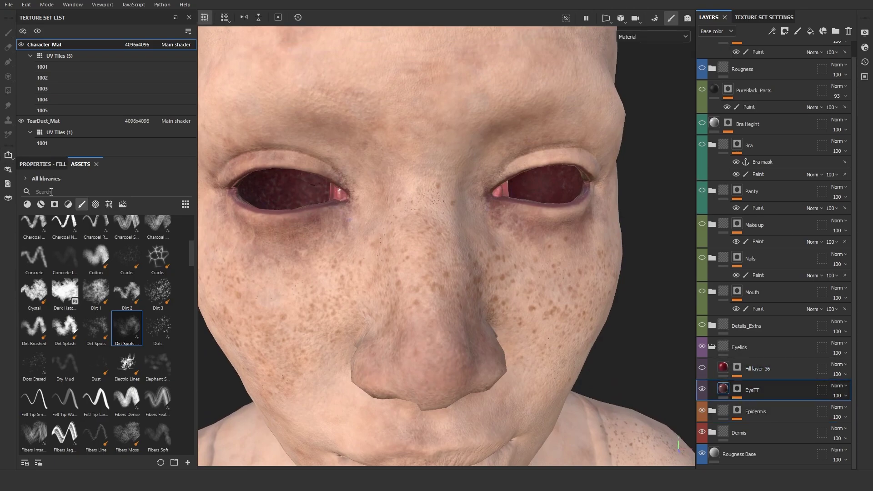
pyautogui.click(44, 165)
pyautogui.keyDown('alt'); pyautogui.moveTo(384, 250); pyautogui.dragTo(365, 242); pyautogui.keyUp('alt')
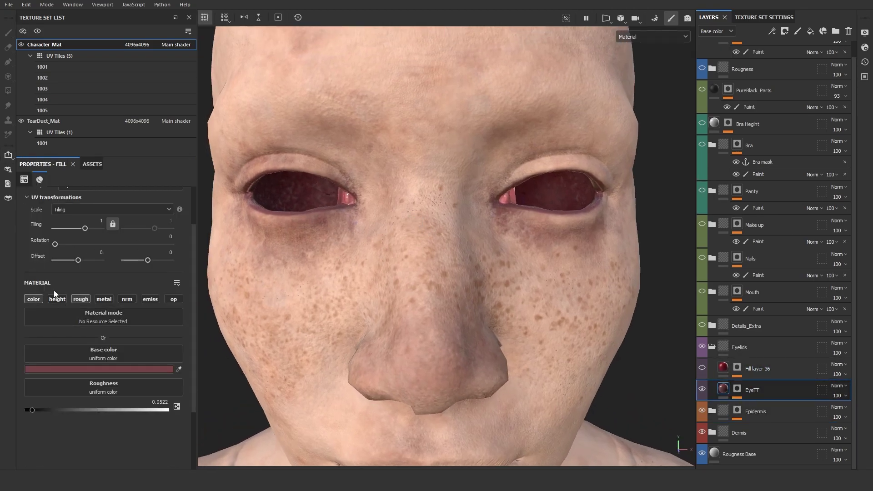
pyautogui.keyDown('alt'); pyautogui.moveTo(444, 259); pyautogui.dragTo(449, 273); pyautogui.keyUp('alt')
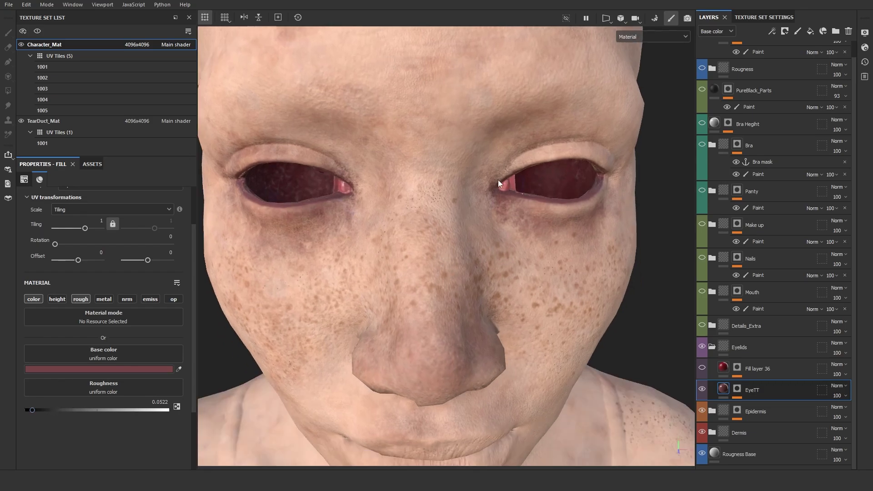
pyautogui.click(738, 394)
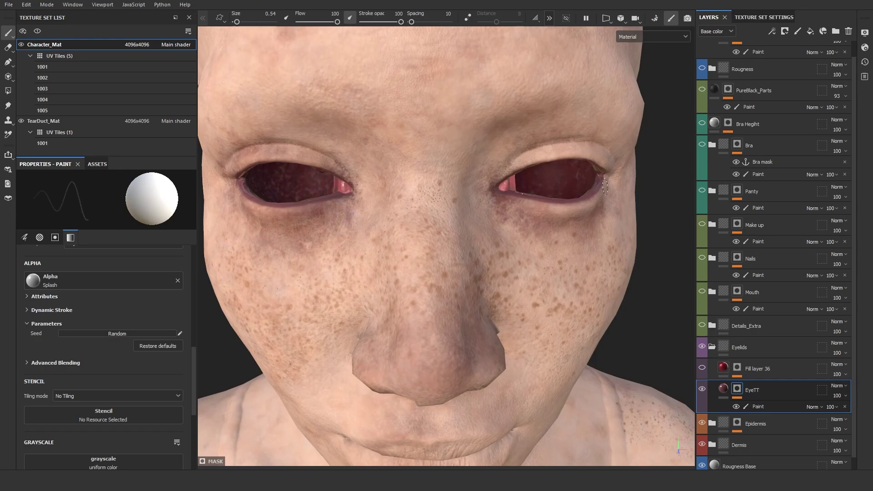
pyautogui.keyDown('alt'); pyautogui.moveTo(585, 274); pyautogui.dragTo(565, 195); pyautogui.keyUp('alt')
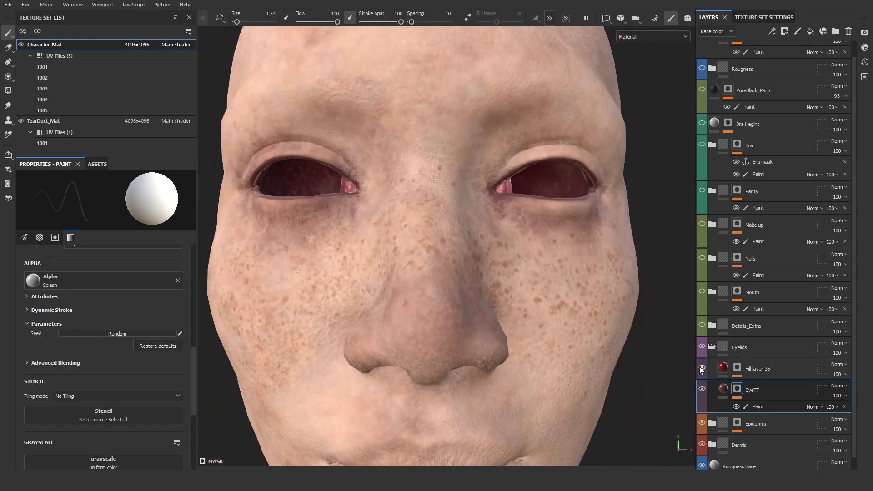
# Show Fill layer 36 again, select its fill and examine the red colour at the inner eye corners.
pyautogui.click(725, 367)
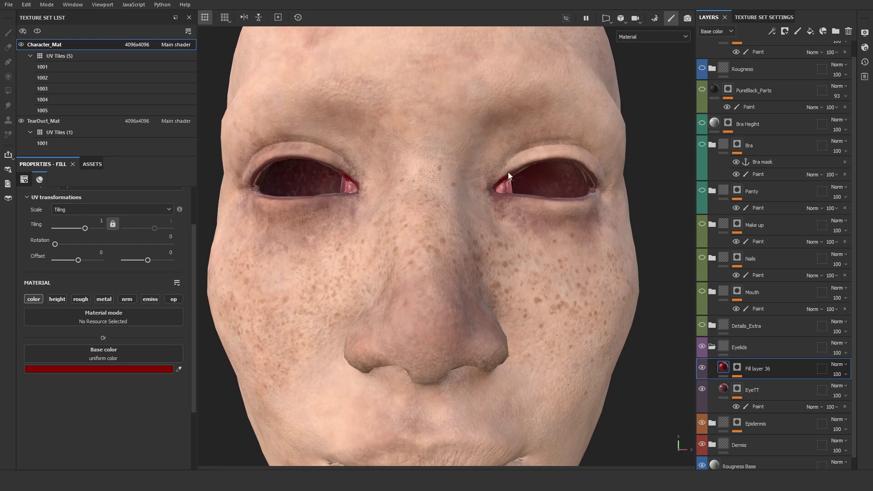
pyautogui.keyDown('alt'); pyautogui.moveTo(537, 146); pyautogui.dragTo(513, 156); pyautogui.keyUp('alt')
pyautogui.keyDown('alt'); pyautogui.moveTo(512, 157); pyautogui.dragTo(506, 226, button='middle'); pyautogui.keyUp('alt')
pyautogui.scroll(3, 506, 227)
pyautogui.keyDown('alt'); pyautogui.moveTo(506, 226); pyautogui.dragTo(607, 325); pyautogui.keyUp('alt')
pyautogui.scroll(-3, 501, 272)
# Collapse the Eyelids folder, then show and expand the Details_Extra folder.
pyautogui.click(712, 347)
pyautogui.click(702, 341)
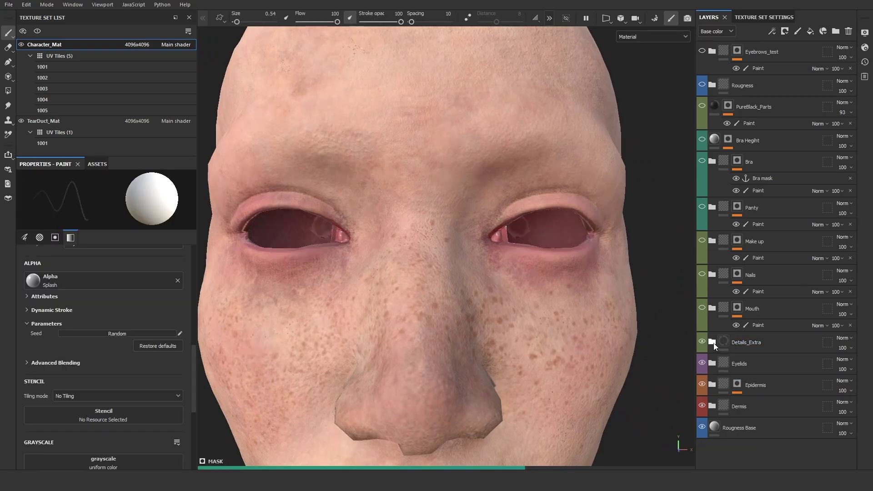
pyautogui.click(713, 343)
pyautogui.keyDown('alt'); pyautogui.moveTo(582, 282); pyautogui.dragTo(482, 277, button='right'); pyautogui.keyUp('alt')
pyautogui.keyDown('alt'); pyautogui.moveTo(482, 314); pyautogui.dragTo(490, 211, button='middle'); pyautogui.keyUp('alt')
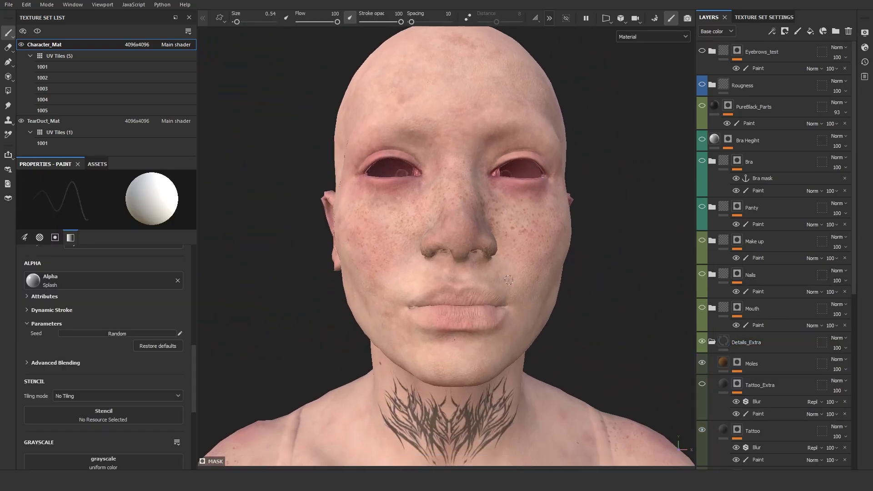
# Hide every Details_Extra layer except Redness, and select the thickness map Fill in the Redness mask.
pyautogui.keyDown('alt'); pyautogui.moveTo(496, 237); pyautogui.dragTo(478, 237, button='right'); pyautogui.keyUp('alt')
pyautogui.scroll(-5, 781, 320)
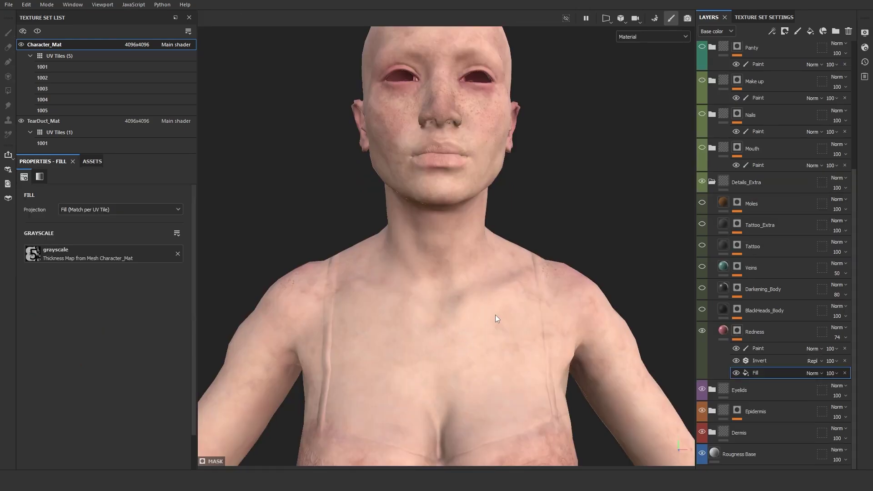
pyautogui.scroll(-4, 497, 317)
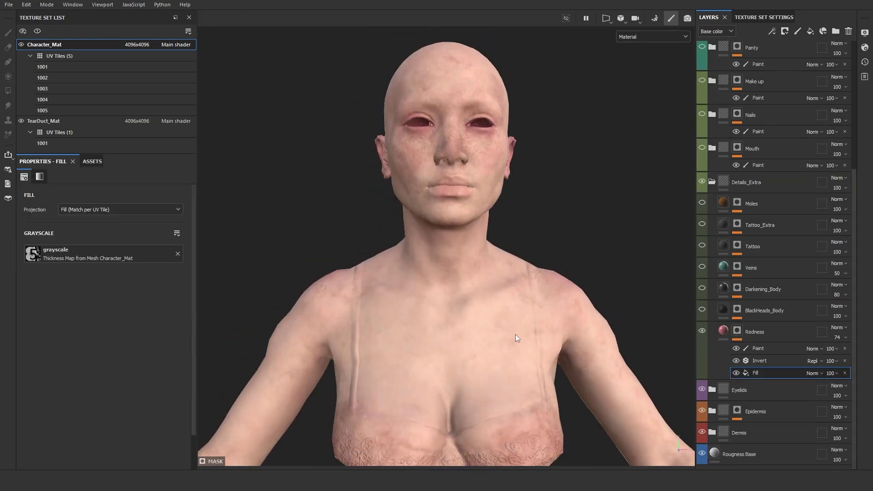
pyautogui.keyDown('alt'); pyautogui.moveTo(510, 350); pyautogui.dragTo(508, 239, button='middle'); pyautogui.keyUp('alt')
pyautogui.scroll(-3, 548, 283)
pyautogui.keyDown('alt'); pyautogui.moveTo(580, 319); pyautogui.dragTo(568, 323); pyautogui.keyUp('alt')
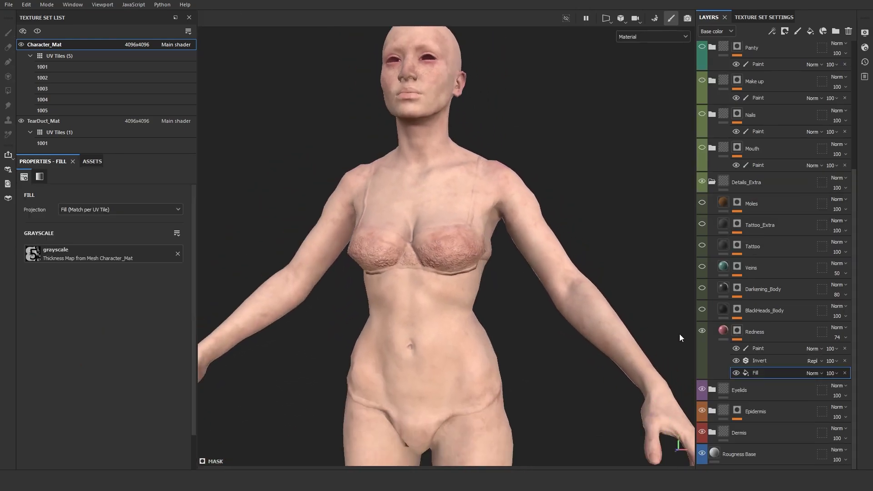
# Set the Invert and Paint opacities in the Redness mask to 0 and examine the raw thickness map fill across the body.
pyautogui.click(834, 362)
pyautogui.moveTo(841, 377); pyautogui.dragTo(777, 376)
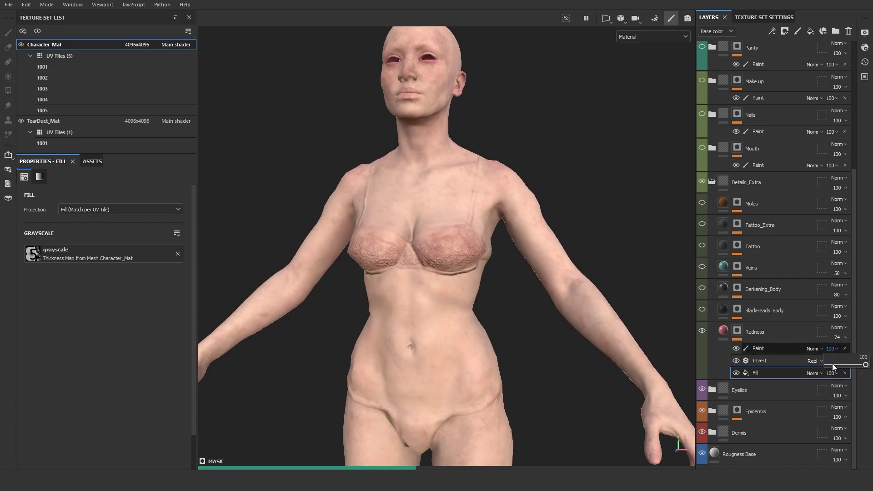
pyautogui.keyDown('alt'); pyautogui.moveTo(573, 366); pyautogui.dragTo(568, 293, button='middle'); pyautogui.keyUp('alt')
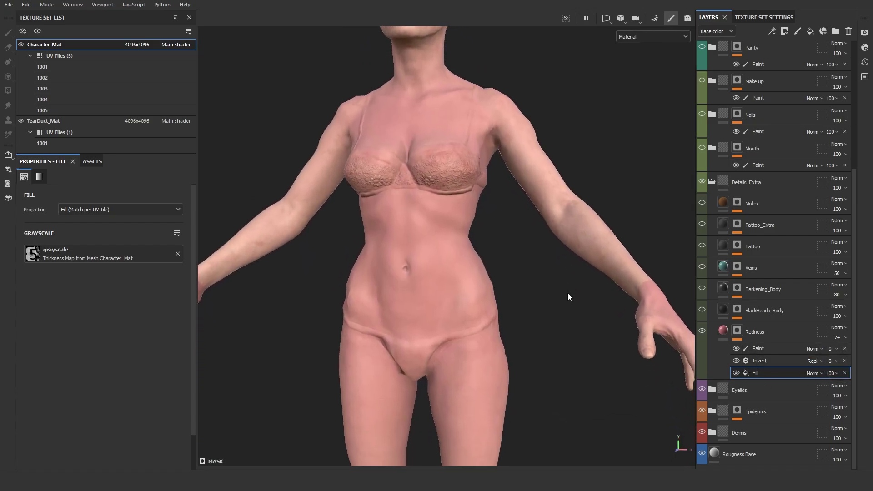
pyautogui.scroll(-2, 576, 308)
pyautogui.keyDown('alt'); pyautogui.moveTo(581, 310); pyautogui.dragTo(653, 376); pyautogui.keyUp('alt')
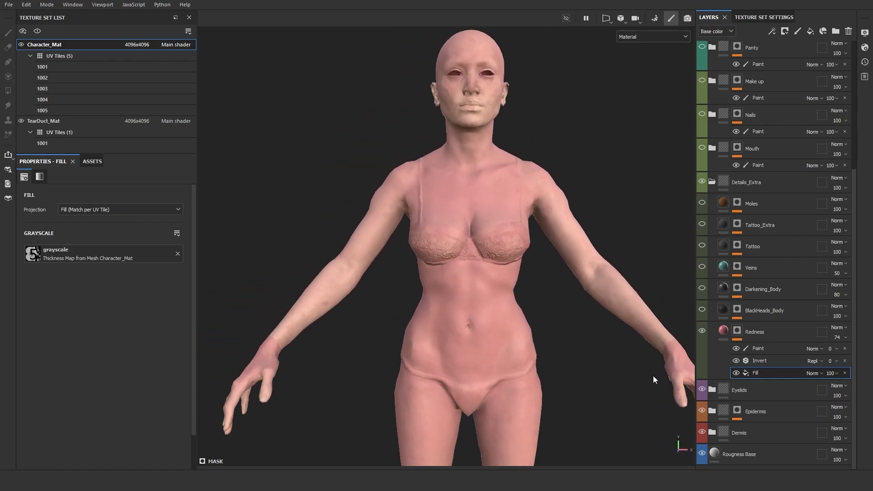
pyautogui.keyDown('alt'); pyautogui.moveTo(690, 351); pyautogui.dragTo(533, 312); pyautogui.keyUp('alt')
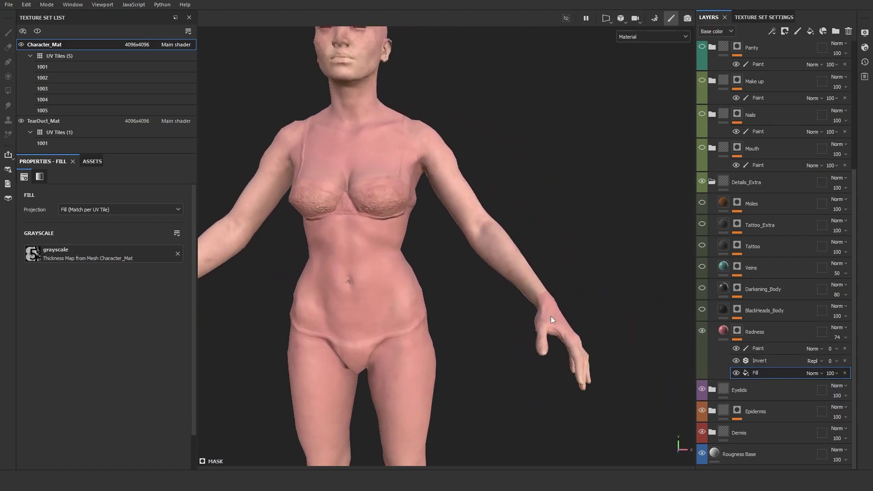
pyautogui.keyDown('alt'); pyautogui.moveTo(538, 276); pyautogui.dragTo(546, 293); pyautogui.keyUp('alt')
pyautogui.keyDown('alt'); pyautogui.moveTo(485, 257); pyautogui.dragTo(559, 295); pyautogui.keyUp('alt')
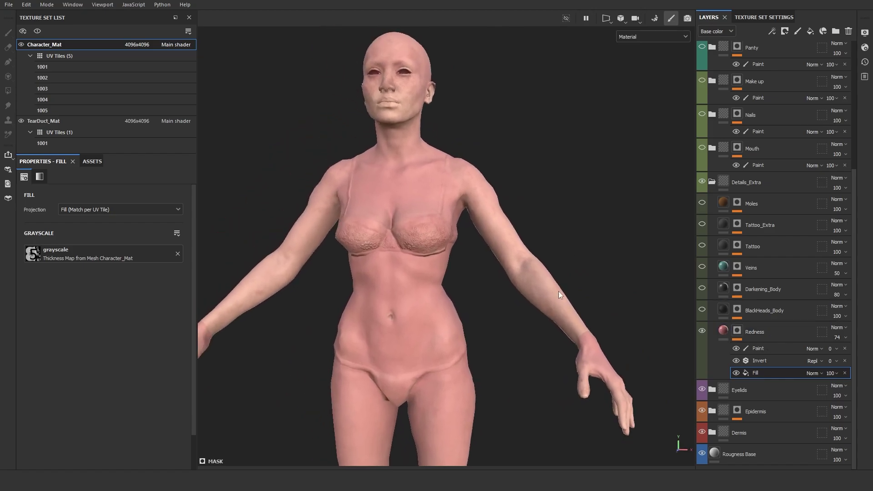
# Select the Invert filter in the Redness mask and set the Invert and Paint opacities to 100.
pyautogui.click(779, 361)
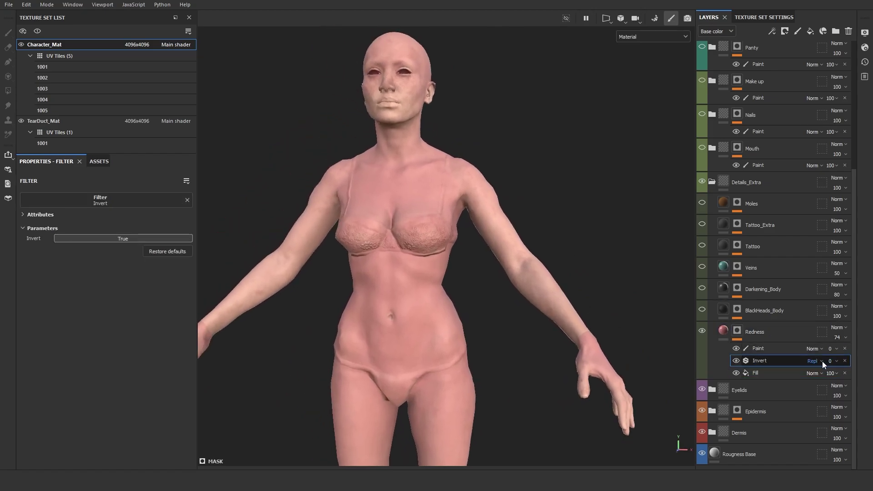
pyautogui.click(823, 361)
pyautogui.click(836, 362)
pyautogui.moveTo(829, 376); pyautogui.dragTo(858, 376)
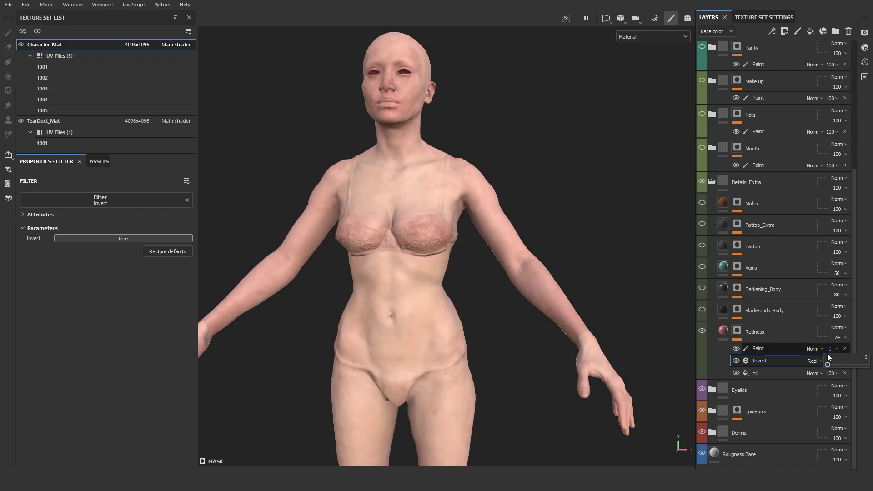
# Examine the finished redness on the arms, shoulders, upper back and chest.
pyautogui.scroll(2, 581, 245)
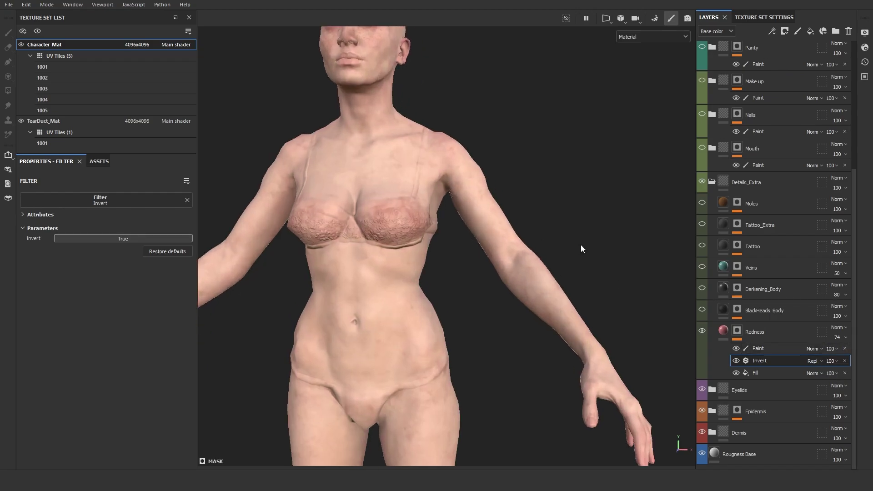
pyautogui.keyDown('alt'); pyautogui.moveTo(574, 254); pyautogui.dragTo(361, 318); pyautogui.keyUp('alt')
pyautogui.keyDown('alt'); pyautogui.moveTo(618, 189); pyautogui.dragTo(342, 429, button='middle'); pyautogui.keyUp('alt')
pyautogui.keyDown('alt'); pyautogui.moveTo(400, 402); pyautogui.dragTo(260, 390); pyautogui.keyUp('alt')
pyautogui.keyDown('alt'); pyautogui.moveTo(432, 382); pyautogui.dragTo(452, 244, button='middle'); pyautogui.keyUp('alt')
pyautogui.scroll(3, 477, 277)
pyautogui.scroll(2, 478, 281)
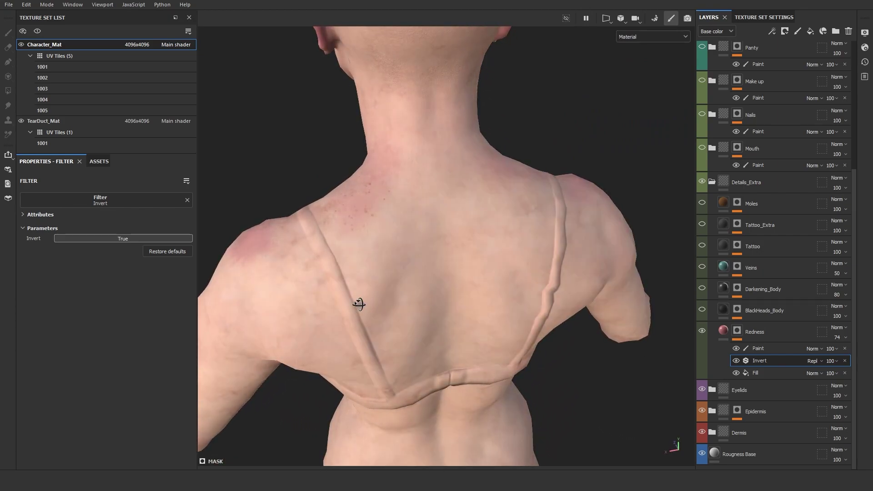
pyautogui.keyDown('alt'); pyautogui.moveTo(359, 304); pyautogui.dragTo(458, 338); pyautogui.keyUp('alt')
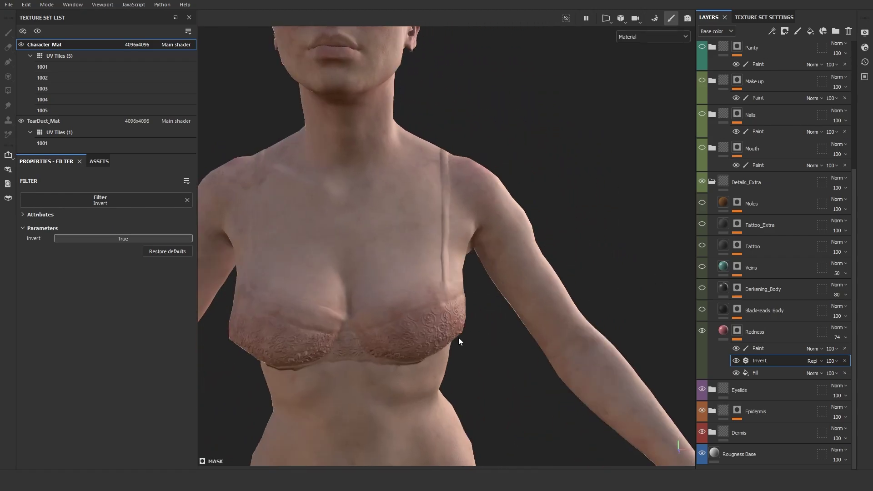
# Examine the redness on the hands, hips, buttocks, legs, shoulders and face from several angles.
pyautogui.keyDown('alt'); pyautogui.moveTo(458, 337); pyautogui.dragTo(507, 205, button='middle'); pyautogui.keyUp('alt')
pyautogui.keyDown('alt'); pyautogui.moveTo(506, 205); pyautogui.dragTo(547, 326, button='right'); pyautogui.keyUp('alt')
pyautogui.keyDown('alt'); pyautogui.moveTo(547, 325); pyautogui.dragTo(490, 326); pyautogui.keyUp('alt')
pyautogui.keyDown('alt'); pyautogui.moveTo(489, 327); pyautogui.dragTo(484, 152, button='middle'); pyautogui.keyUp('alt')
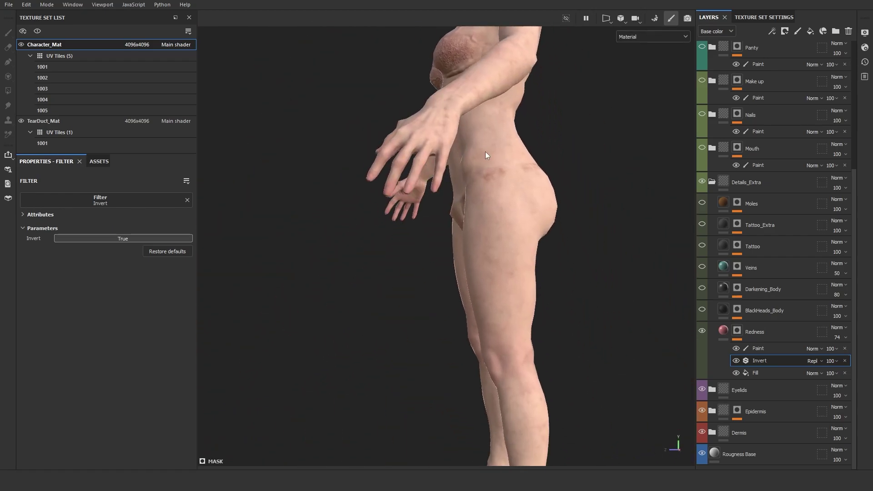
pyautogui.keyDown('alt'); pyautogui.moveTo(484, 152); pyautogui.dragTo(424, 325); pyautogui.keyUp('alt')
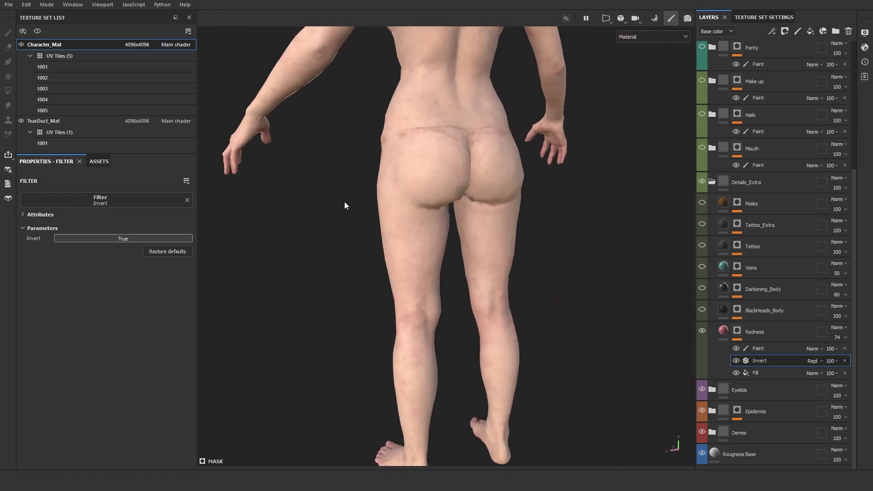
pyautogui.keyDown('alt'); pyautogui.moveTo(345, 202); pyautogui.dragTo(517, 318); pyautogui.keyUp('alt')
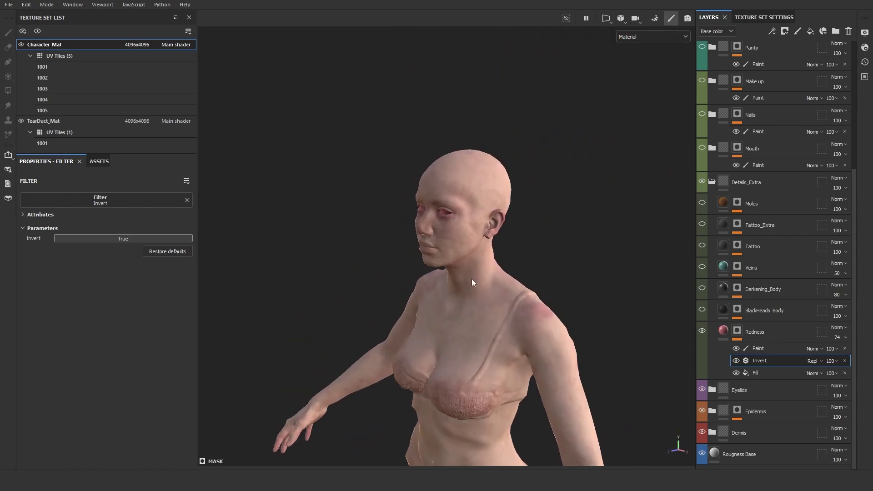
pyautogui.keyDown('alt'); pyautogui.moveTo(472, 279); pyautogui.dragTo(568, 234); pyautogui.keyUp('alt')
pyautogui.keyDown('alt'); pyautogui.moveTo(569, 234); pyautogui.dragTo(397, 157, button='right'); pyautogui.keyUp('alt')
pyautogui.keyDown('alt'); pyautogui.moveTo(529, 285); pyautogui.dragTo(615, 288); pyautogui.keyUp('alt')
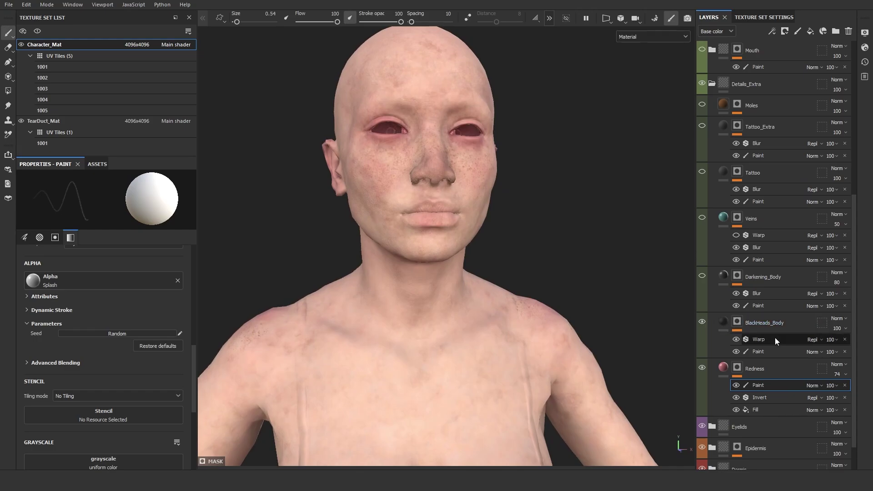
# Select the BlackHeads_Body fill and review its base color, height and roughness settings.
pyautogui.click(722, 321)
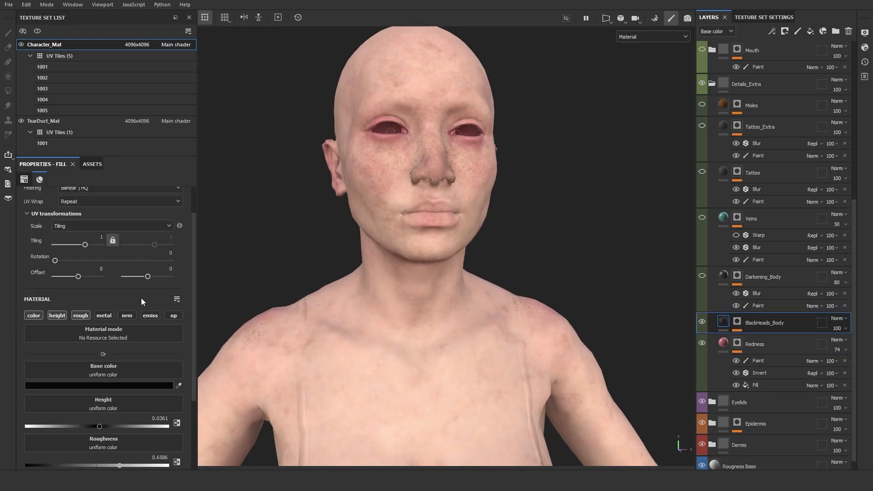
pyautogui.scroll(-2, 124, 312)
pyautogui.scroll(-1, 124, 313)
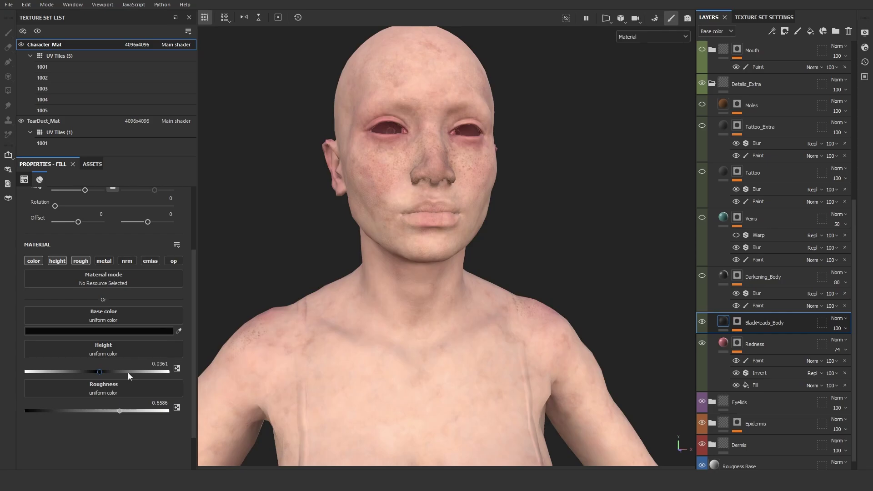
# Display the BlackHeads_Body mask on its own and examine the painted specks around the armpits and pelvis.
pyautogui.keyDown('alt'); pyautogui.click(739, 324); pyautogui.keyUp('alt')
pyautogui.scroll(-4, 450, 292)
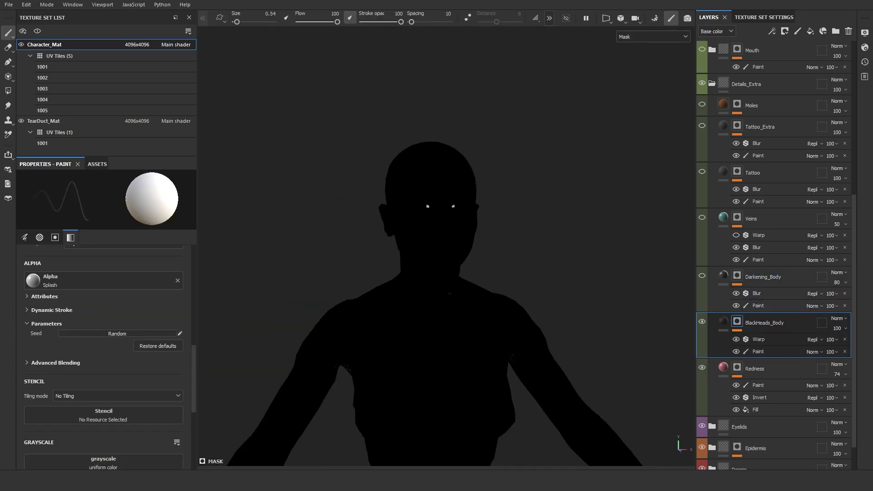
pyautogui.keyDown('alt'); pyautogui.moveTo(451, 293); pyautogui.dragTo(432, 287); pyautogui.keyUp('alt')
pyautogui.keyDown('alt'); pyautogui.moveTo(531, 352); pyautogui.dragTo(515, 250, button='middle'); pyautogui.keyUp('alt')
pyautogui.scroll(4, 515, 249)
pyautogui.keyDown('alt'); pyautogui.moveTo(515, 250); pyautogui.dragTo(492, 244); pyautogui.keyUp('alt')
pyautogui.keyDown('alt'); pyautogui.moveTo(491, 244); pyautogui.dragTo(492, 199, button='middle'); pyautogui.keyUp('alt')
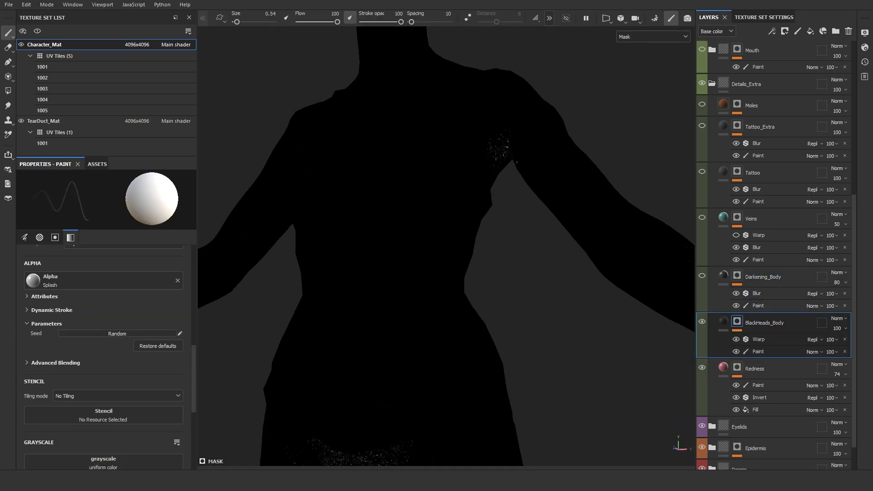
pyautogui.keyDown('alt'); pyautogui.moveTo(491, 199); pyautogui.dragTo(324, 309); pyautogui.keyUp('alt')
pyautogui.keyDown('alt'); pyautogui.moveTo(323, 310); pyautogui.dragTo(509, 245, button='middle'); pyautogui.keyUp('alt')
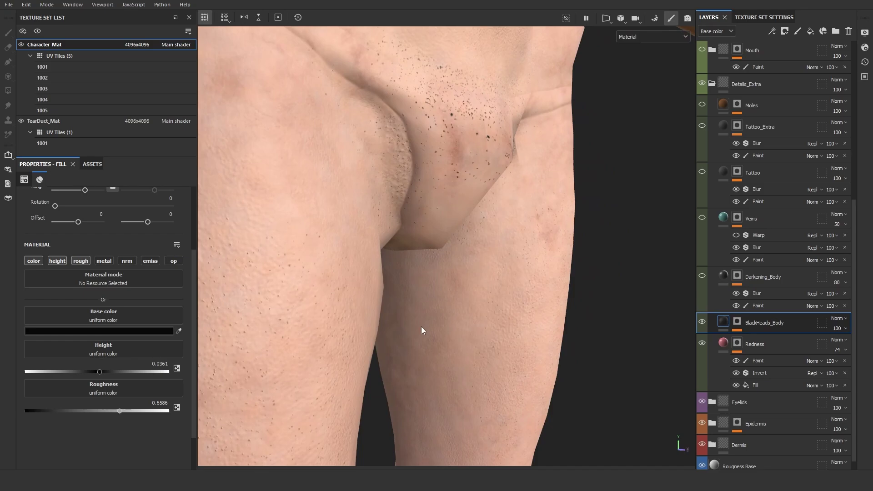
# Examine the blackheads on the pelvis, thighs and forearm with the full material shown.
pyautogui.keyDown('alt'); pyautogui.moveTo(423, 331); pyautogui.dragTo(489, 207, button='middle'); pyautogui.keyUp('alt')
pyautogui.keyDown('alt'); pyautogui.moveTo(528, 252); pyautogui.dragTo(417, 249); pyautogui.keyUp('alt')
pyautogui.keyDown('alt'); pyautogui.moveTo(519, 392); pyautogui.dragTo(466, 167, button='middle'); pyautogui.keyUp('alt')
pyautogui.keyDown('alt'); pyautogui.moveTo(540, 191); pyautogui.dragTo(509, 182, button='right'); pyautogui.keyUp('alt')
pyautogui.keyDown('alt'); pyautogui.moveTo(509, 182); pyautogui.dragTo(573, 162); pyautogui.keyUp('alt')
pyautogui.keyDown('alt'); pyautogui.moveTo(532, 182); pyautogui.dragTo(458, 312, button='middle'); pyautogui.keyUp('alt')
pyautogui.keyDown('alt'); pyautogui.moveTo(458, 313); pyautogui.dragTo(577, 173, button='right'); pyautogui.keyUp('alt')
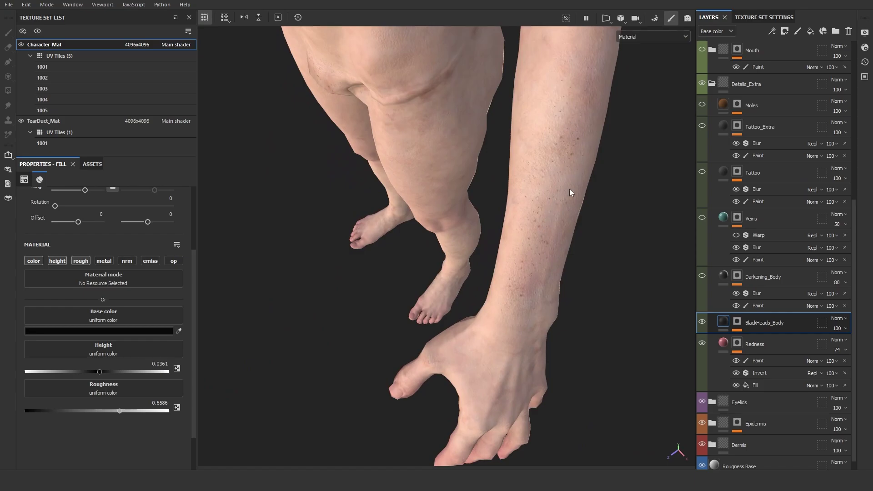
pyautogui.keyDown('alt'); pyautogui.moveTo(570, 189); pyautogui.dragTo(593, 168); pyautogui.keyUp('alt')
pyautogui.keyDown('alt'); pyautogui.moveTo(592, 168); pyautogui.dragTo(594, 214, button='middle'); pyautogui.keyUp('alt')
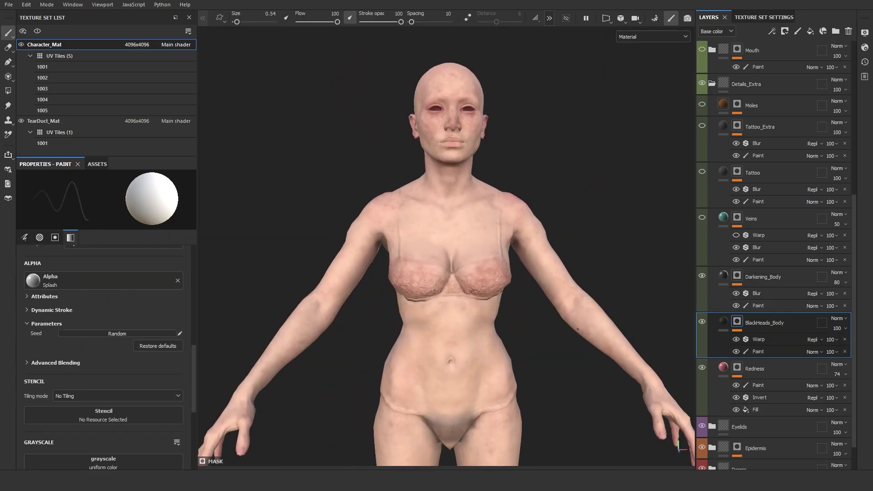
# Display the Darkening_Body mask on its own and examine the painted areas at the armpits, elbows, pelvis and knees.
pyautogui.keyDown('alt'); pyautogui.moveTo(578, 329); pyautogui.dragTo(550, 250, button='middle'); pyautogui.keyUp('alt')
pyautogui.keyDown('alt'); pyautogui.click(738, 277); pyautogui.keyUp('alt')
pyautogui.keyDown('alt'); pyautogui.moveTo(509, 273); pyautogui.dragTo(444, 279, button='right'); pyautogui.keyUp('alt')
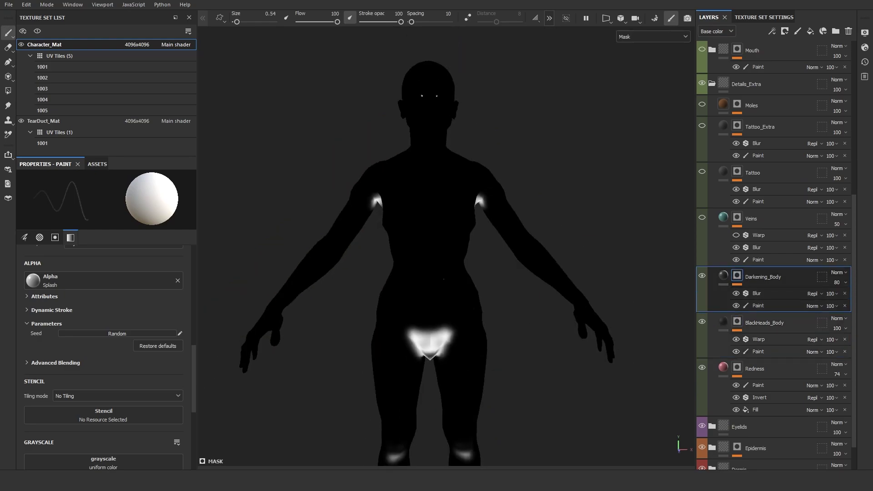
pyautogui.keyDown('alt'); pyautogui.moveTo(446, 283); pyautogui.dragTo(489, 226); pyautogui.keyUp('alt')
pyautogui.keyDown('alt'); pyautogui.moveTo(490, 226); pyautogui.dragTo(553, 228, button='right'); pyautogui.keyUp('alt')
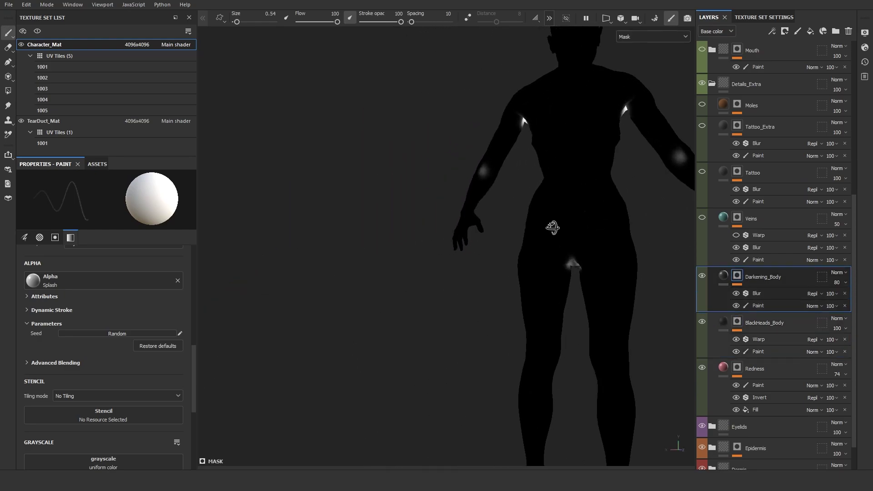
pyautogui.keyDown('alt'); pyautogui.moveTo(553, 228); pyautogui.dragTo(561, 279); pyautogui.keyUp('alt')
pyautogui.keyDown('alt'); pyautogui.moveTo(560, 279); pyautogui.dragTo(550, 261, button='middle'); pyautogui.keyUp('alt')
# Switch the viewport display back to Material and examine the darkening on the body.
pyautogui.click(656, 38)
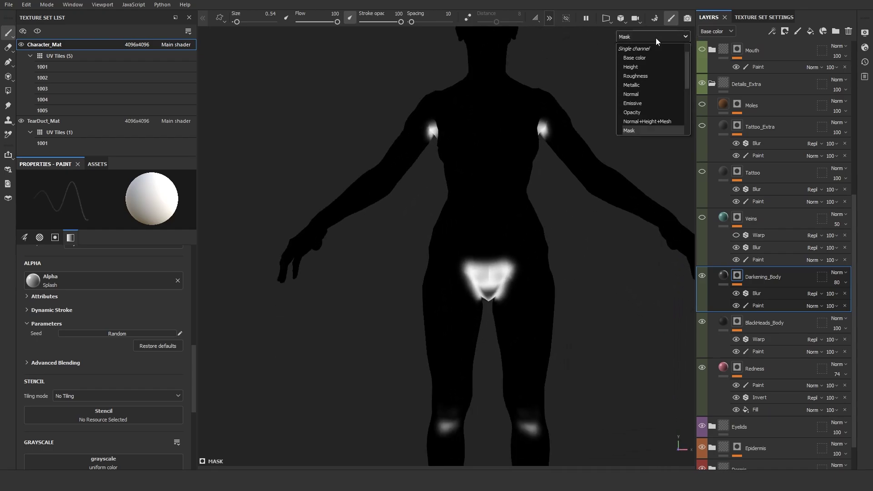
pyautogui.scroll(2, 658, 51)
pyautogui.click(656, 55)
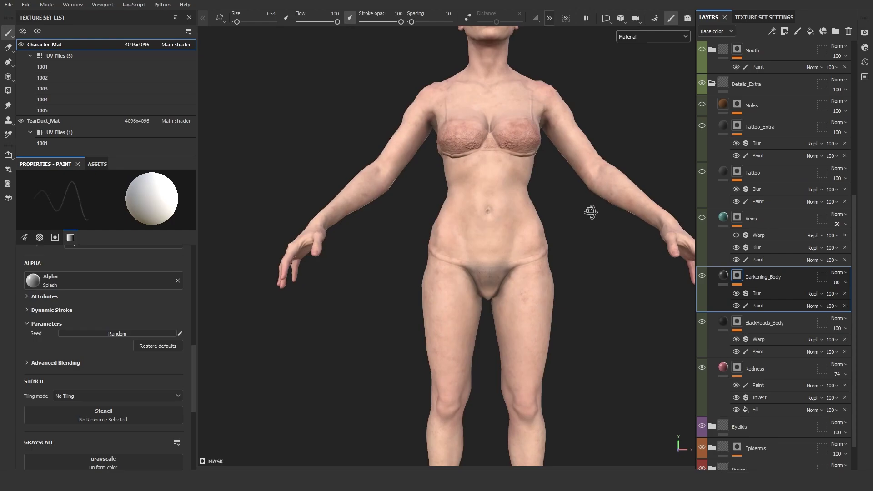
pyautogui.scroll(3, 591, 212)
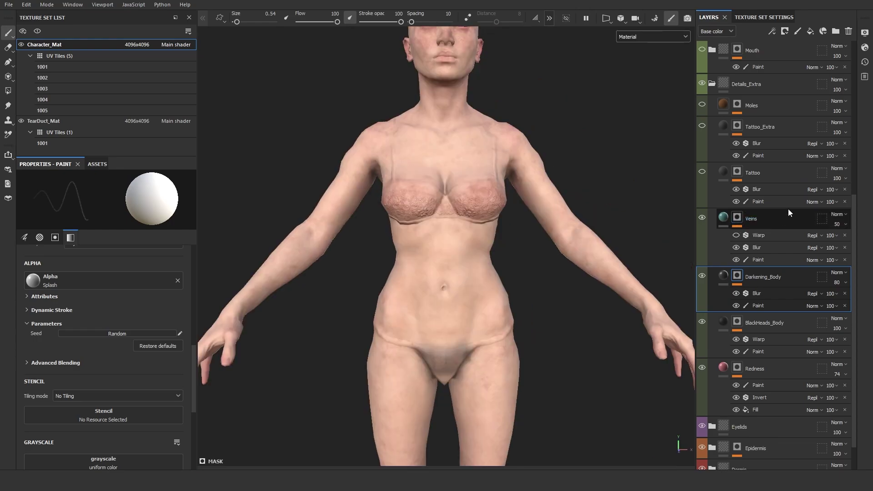
# Select the Paint effect in the Veins mask and examine the veins across the chest, shoulders and arms.
pyautogui.scroll(5, 446, 246)
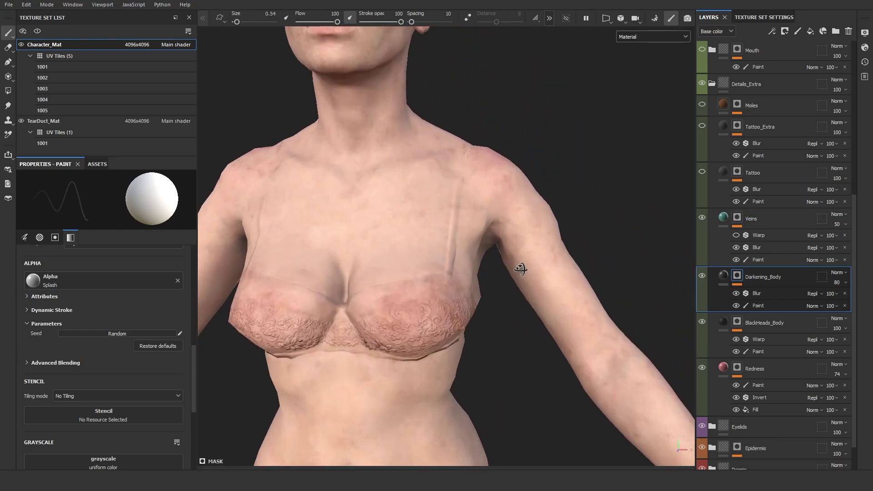
pyautogui.scroll(2, 517, 259)
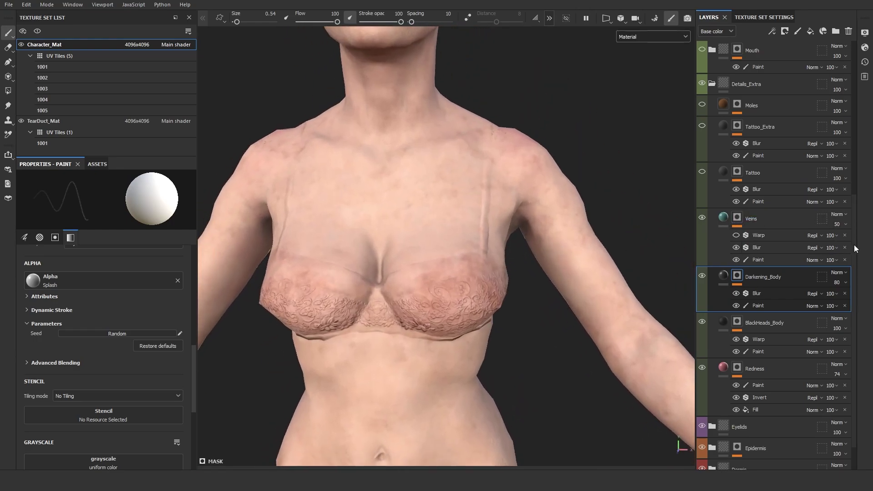
pyautogui.click(778, 259)
pyautogui.scroll(-4, 566, 234)
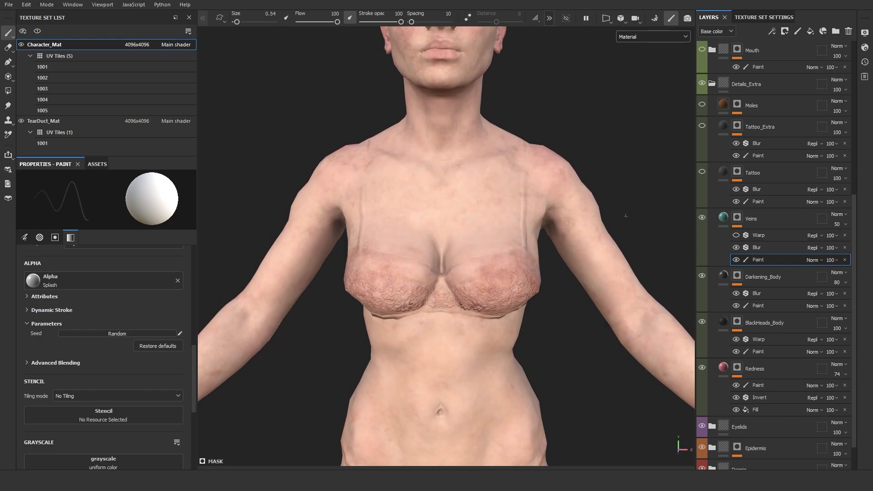
pyautogui.scroll(4, 626, 216)
pyautogui.keyDown('alt'); pyautogui.moveTo(607, 193); pyautogui.dragTo(578, 207); pyautogui.keyUp('alt')
# Display the Veins mask on its own with Warp hidden, and examine the vein strokes on the torso and the front and back of the legs.
pyautogui.keyDown('alt'); pyautogui.click(738, 219); pyautogui.keyUp('alt')
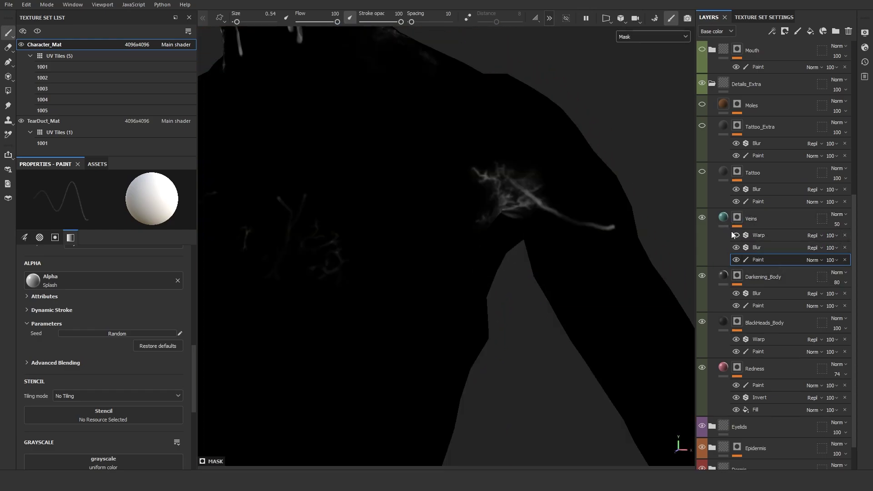
pyautogui.click(737, 235)
pyautogui.scroll(-5, 556, 241)
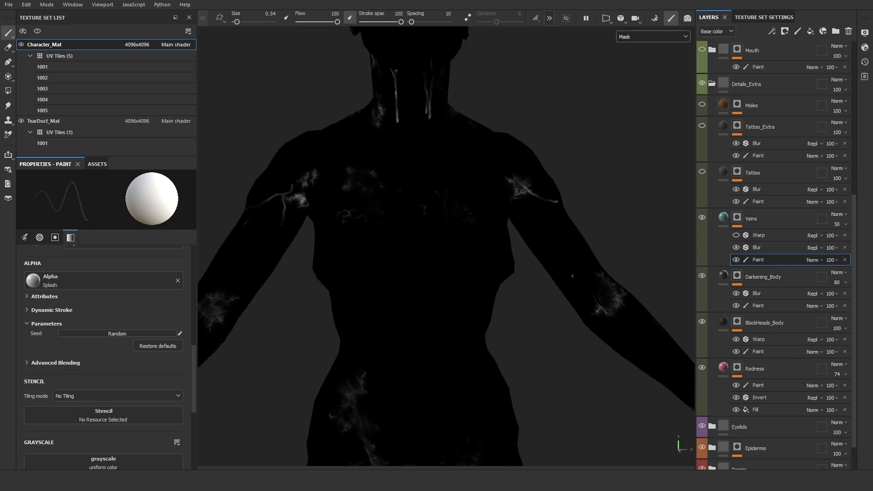
pyautogui.scroll(-3, 573, 276)
pyautogui.keyDown('alt'); pyautogui.moveTo(580, 377); pyautogui.dragTo(564, 273, button='middle'); pyautogui.keyUp('alt')
pyautogui.moveTo(564, 273)
pyautogui.keyDown('alt'); pyautogui.mouseDown()
pyautogui.moveTo(546, 277)
pyautogui.moveTo(557, 272)
pyautogui.mouseUp(); pyautogui.keyUp('alt')
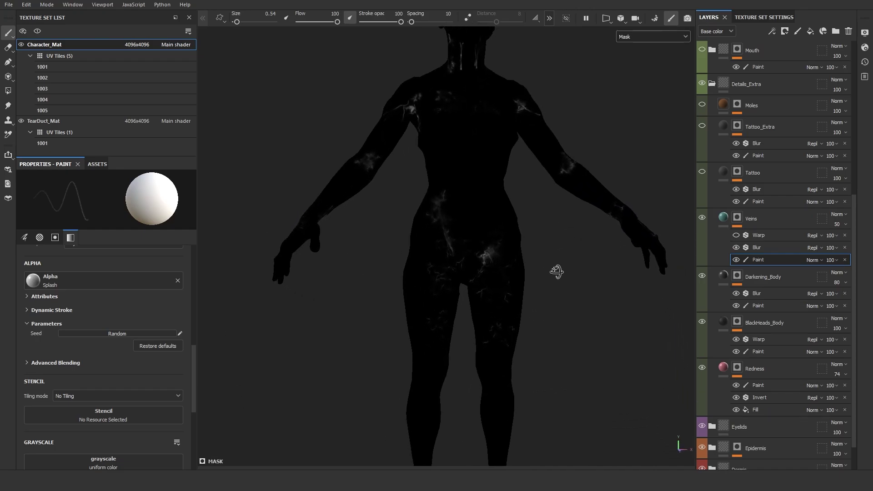
pyautogui.keyDown('alt'); pyautogui.moveTo(557, 272); pyautogui.dragTo(560, 332, button='middle'); pyautogui.keyUp('alt')
pyautogui.keyDown('alt'); pyautogui.moveTo(559, 332); pyautogui.dragTo(310, 271); pyautogui.keyUp('alt')
pyautogui.keyDown('alt'); pyautogui.moveTo(599, 329); pyautogui.dragTo(427, 319); pyautogui.keyUp('alt')
pyautogui.keyDown('alt'); pyautogui.moveTo(427, 318); pyautogui.dragTo(391, 292, button='middle'); pyautogui.keyUp('alt')
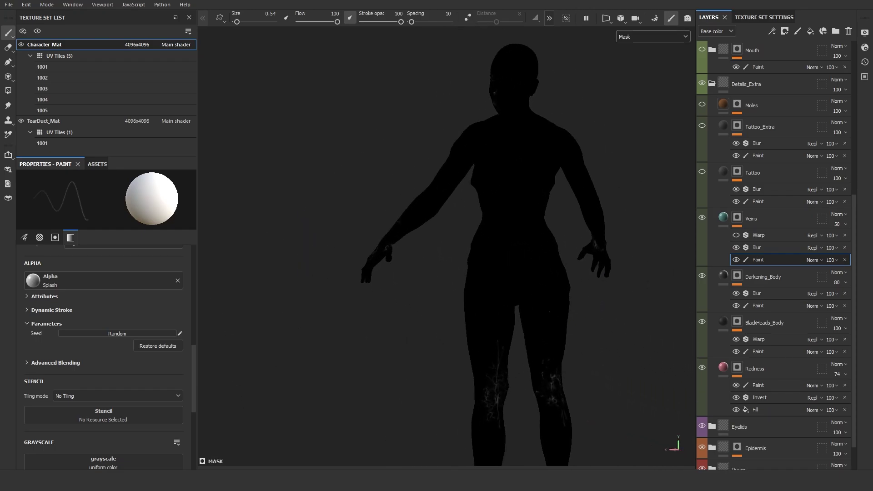
pyautogui.keyDown('alt'); pyautogui.moveTo(586, 298); pyautogui.dragTo(683, 286); pyautogui.keyUp('alt')
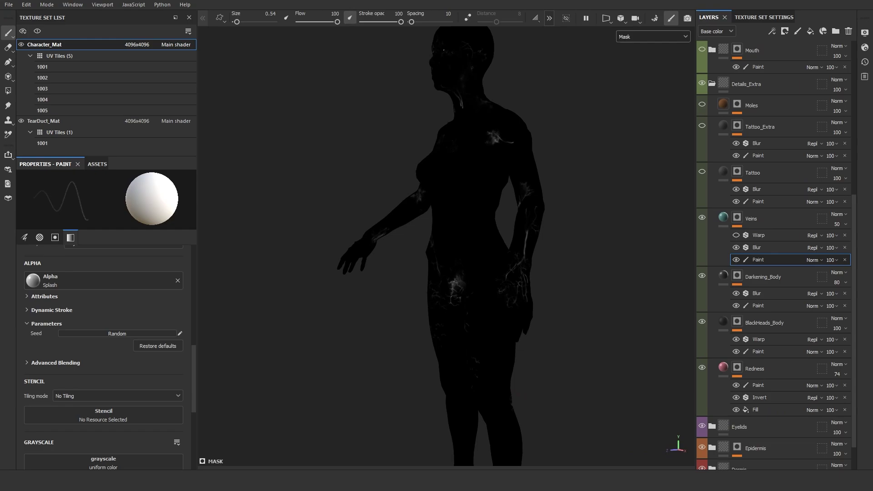
# Examine the painted vein strokes on the arms, pelvis, chest, neck and face in the mask view.
pyautogui.scroll(2, 573, 227)
pyautogui.keyDown('alt'); pyautogui.moveTo(573, 227); pyautogui.dragTo(667, 217); pyautogui.keyUp('alt')
pyautogui.keyDown('alt'); pyautogui.moveTo(519, 236); pyautogui.dragTo(546, 214); pyautogui.keyUp('alt')
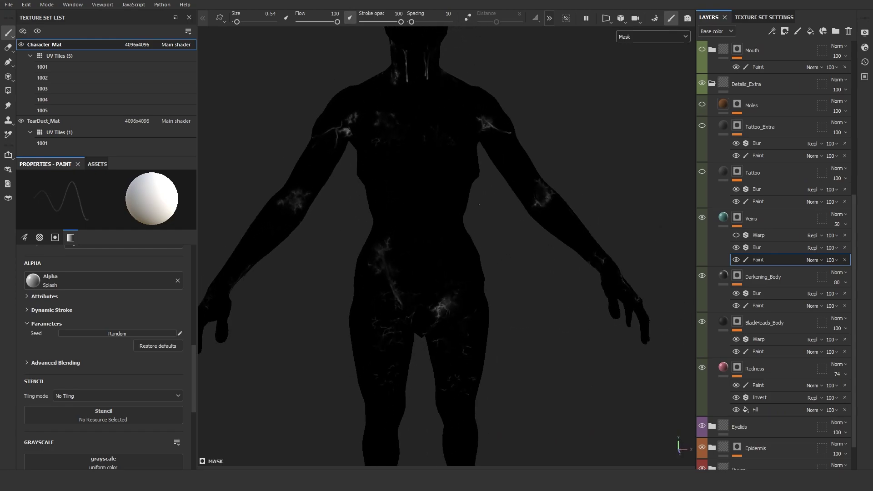
pyautogui.keyDown('alt'); pyautogui.moveTo(482, 118); pyautogui.dragTo(468, 264, button='middle'); pyautogui.keyUp('alt')
pyautogui.moveTo(468, 264)
pyautogui.keyDown('alt'); pyautogui.mouseDown()
pyautogui.moveTo(609, 268)
pyautogui.moveTo(478, 255)
pyautogui.mouseUp(); pyautogui.keyUp('alt')
pyautogui.keyDown('alt'); pyautogui.moveTo(477, 255); pyautogui.dragTo(496, 291, button='middle'); pyautogui.keyUp('alt')
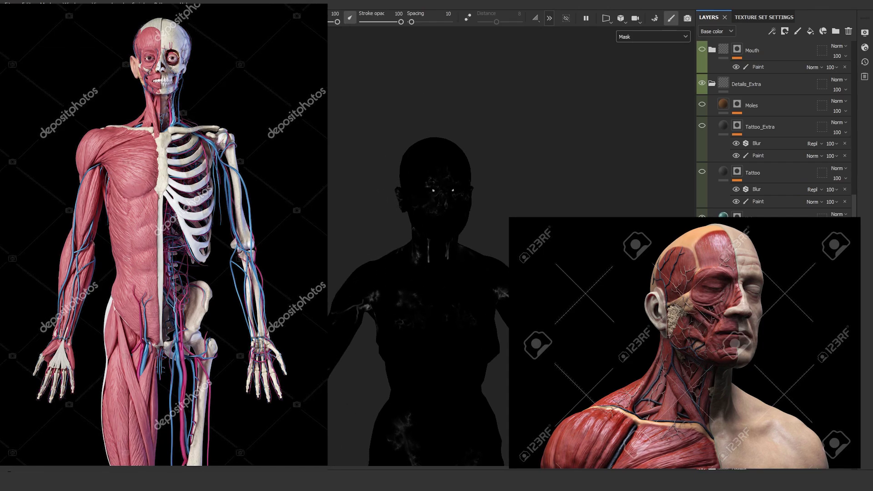
pyautogui.keyDown('alt'); pyautogui.moveTo(464, 236); pyautogui.dragTo(491, 236, button='right'); pyautogui.keyUp('alt')
pyautogui.moveTo(489, 234)
pyautogui.keyDown('alt'); pyautogui.mouseDown()
pyautogui.moveTo(482, 233)
pyautogui.moveTo(494, 236)
pyautogui.mouseUp(); pyautogui.keyUp('alt')
pyautogui.keyDown('alt'); pyautogui.moveTo(483, 237); pyautogui.dragTo(596, 196, button='middle'); pyautogui.keyUp('alt')
pyautogui.keyDown('alt'); pyautogui.moveTo(568, 227); pyautogui.dragTo(557, 227); pyautogui.keyUp('alt')
pyautogui.keyDown('alt'); pyautogui.moveTo(557, 227); pyautogui.dragTo(489, 221, button='middle'); pyautogui.keyUp('alt')
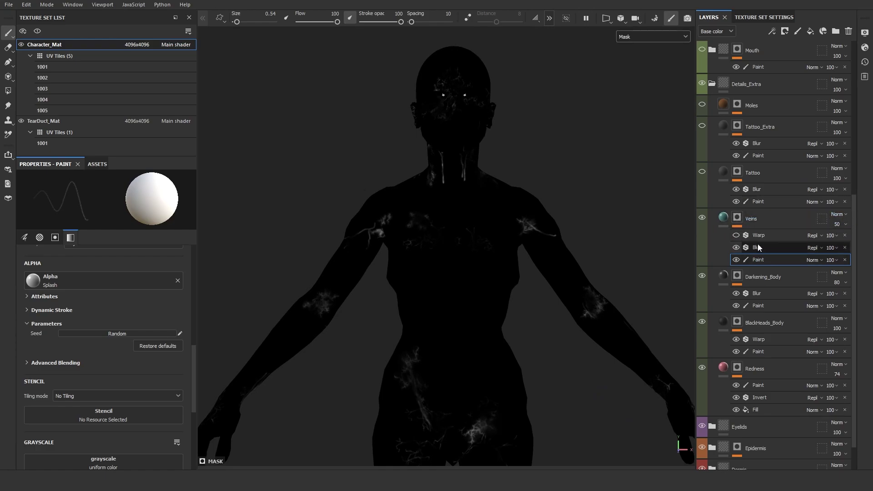
# Select the Veins fill and review its base color, height and normal settings alongside the result on the body.
pyautogui.click(727, 220)
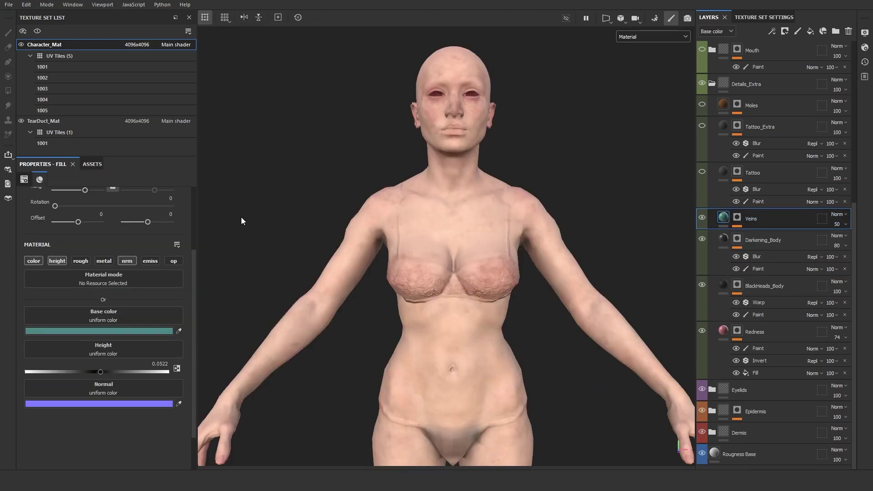
pyautogui.keyDown('alt'); pyautogui.moveTo(292, 215); pyautogui.dragTo(309, 211); pyautogui.keyUp('alt')
pyautogui.keyDown('alt'); pyautogui.moveTo(308, 211); pyautogui.dragTo(292, 194, button='middle'); pyautogui.keyUp('alt')
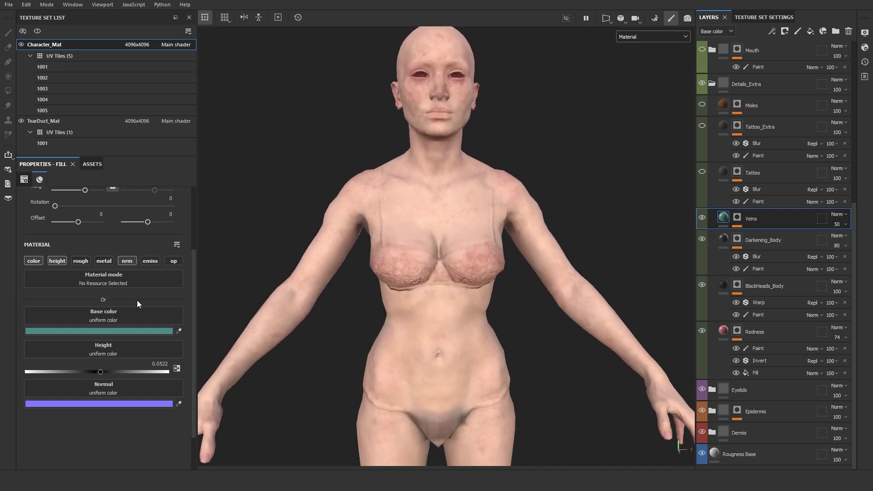
pyautogui.keyDown('alt'); pyautogui.moveTo(370, 190); pyautogui.dragTo(380, 243, button='middle'); pyautogui.keyUp('alt')
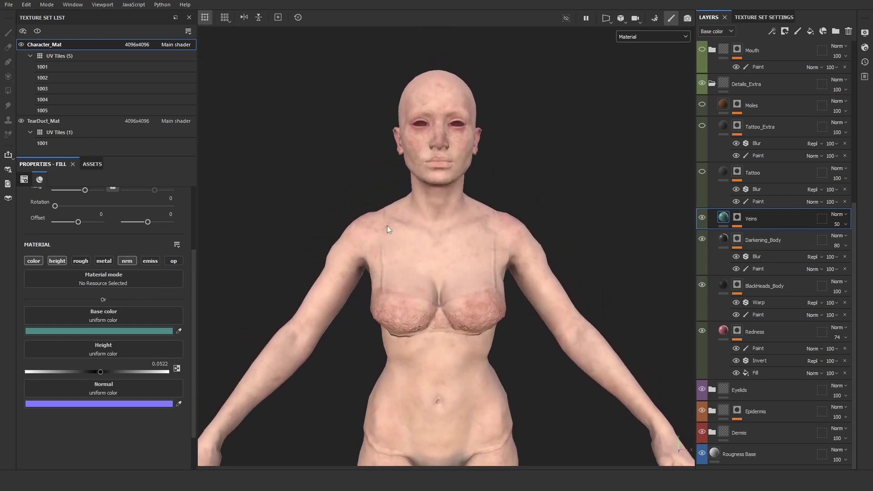
# Show the Tattoo layer and select its fill to display the base color and roughness settings.
pyautogui.click(703, 172)
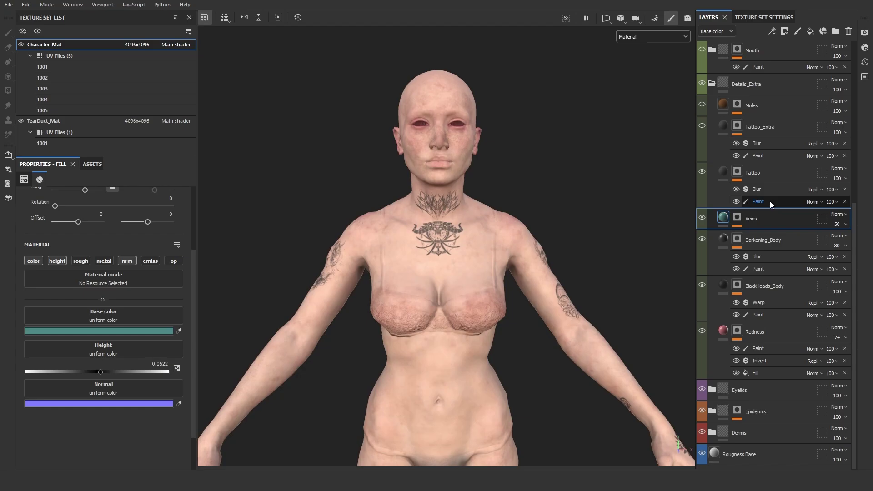
pyautogui.click(770, 201)
pyautogui.click(723, 172)
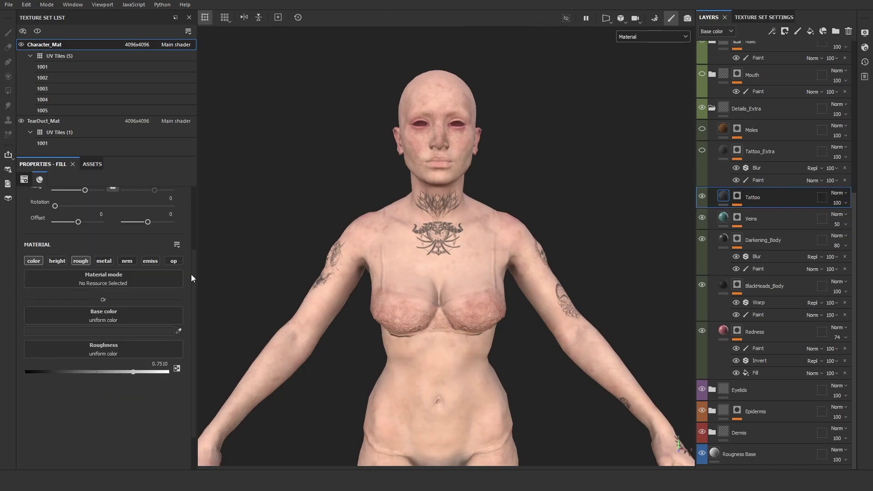
# Examine the tattoos on the neck, chest and arms, and select the Tattoo layer's mask.
pyautogui.scroll(3, 452, 235)
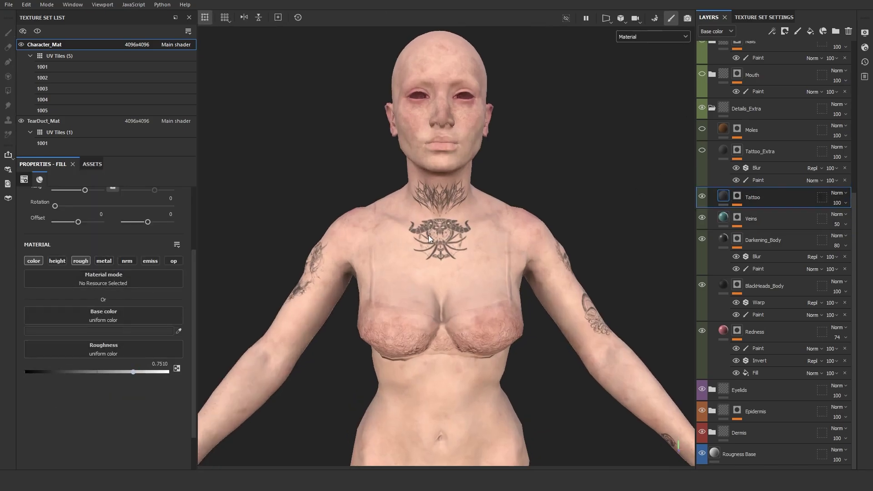
pyautogui.keyDown('alt'); pyautogui.moveTo(452, 235); pyautogui.dragTo(460, 253); pyautogui.keyUp('alt')
pyautogui.keyDown('alt'); pyautogui.moveTo(459, 253); pyautogui.dragTo(470, 241, button='middle'); pyautogui.keyUp('alt')
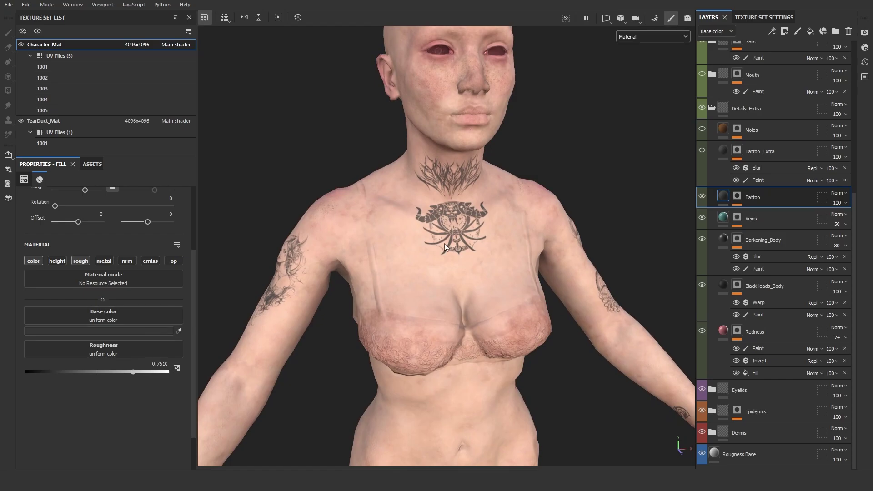
pyautogui.click(738, 196)
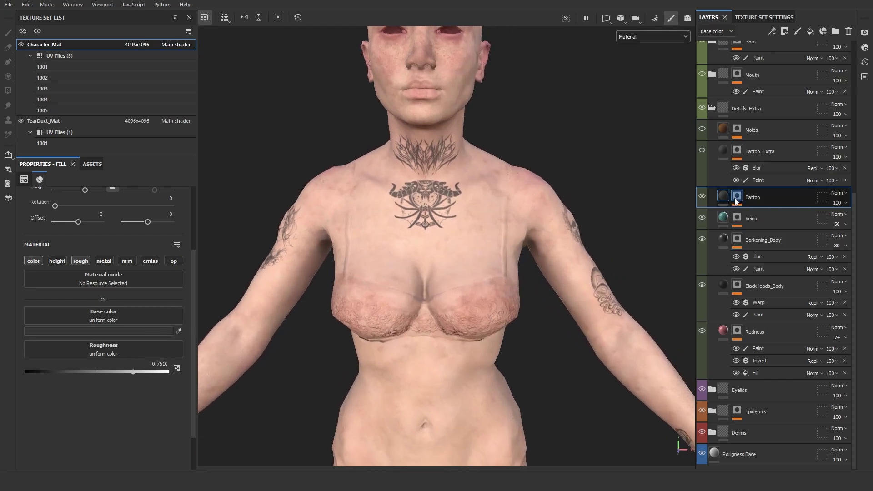
# Try stamping the Non_fig_1 alpha on the abdomen in the Tattoo layer's paint effect, and undo the stamp.
pyautogui.click(758, 226)
pyautogui.click(97, 164)
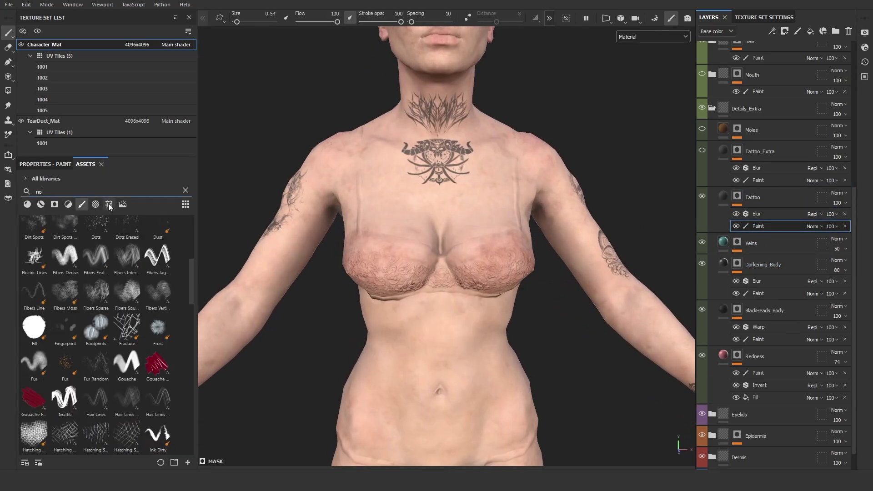
pyautogui.click(34, 269)
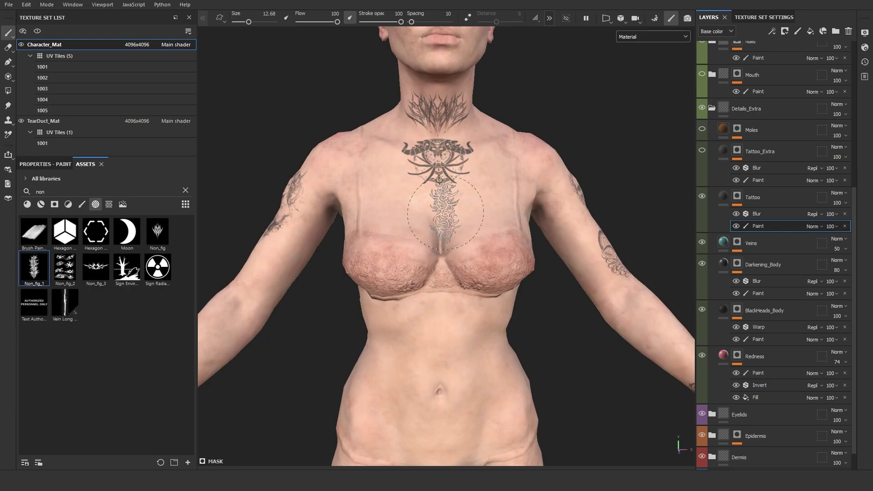
pyautogui.click(446, 320)
pyautogui.keyDown('alt'); pyautogui.moveTo(564, 351); pyautogui.dragTo(506, 344); pyautogui.keyUp('alt')
pyautogui.hotkey('ctrl', 'z')
# Show the Tattoo_Extra layer to preview the additional chest and shoulder tattoos, and hide it again.
pyautogui.scroll(5, 507, 155)
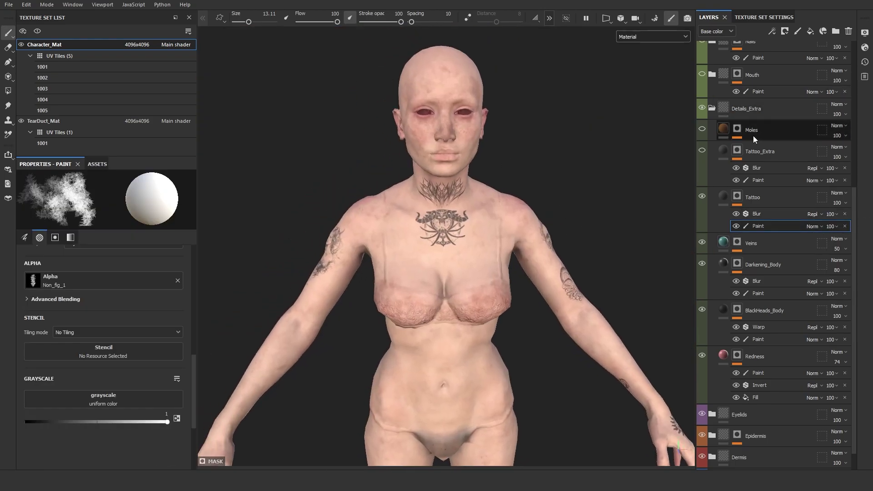
pyautogui.click(701, 151)
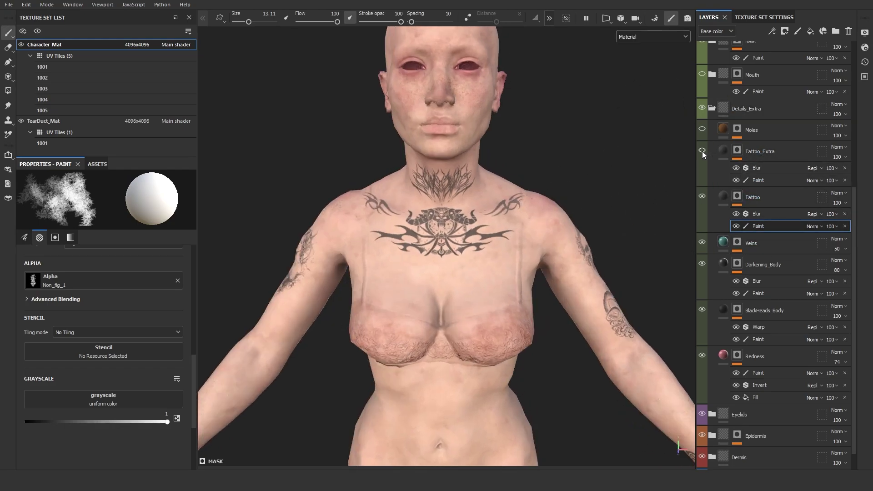
pyautogui.click(702, 152)
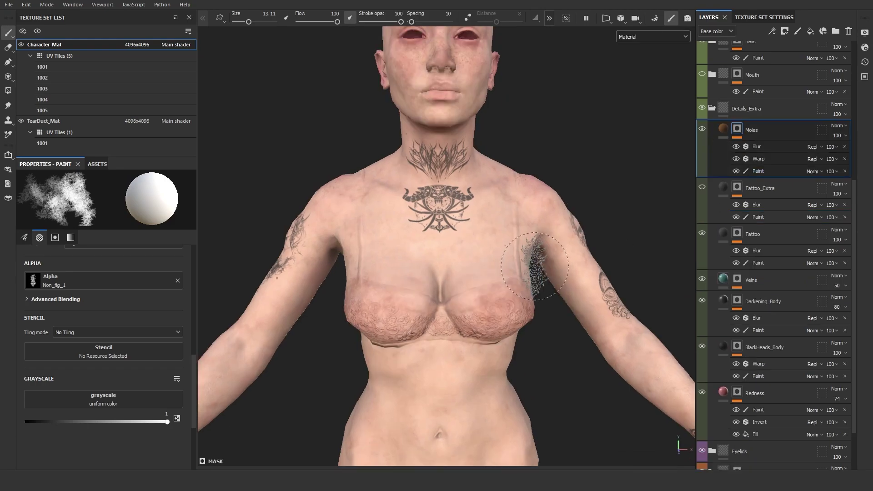
# Select the Moles layer's paint effect and examine the painted dots across the head, arm and body in the mask view.
pyautogui.keyDown('ctrl'); pyautogui.moveTo(331, 191); pyautogui.dragTo(298, 191, button='right'); pyautogui.keyUp('ctrl')
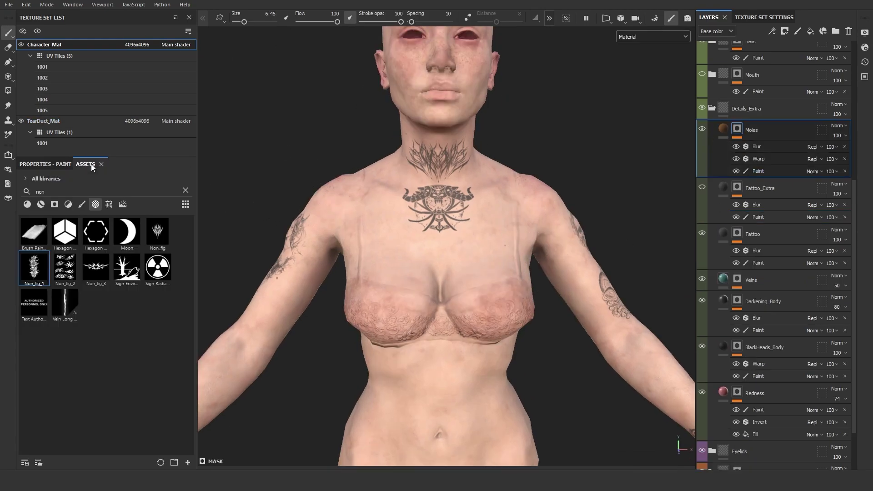
pyautogui.click(767, 171)
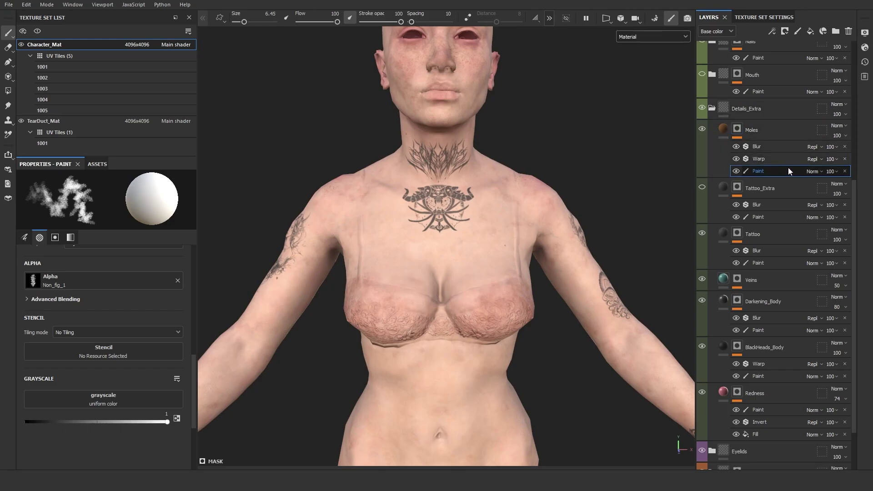
pyautogui.keyDown('alt'); pyautogui.click(737, 130); pyautogui.keyUp('alt')
pyautogui.scroll(-4, 583, 223)
pyautogui.moveTo(577, 226)
pyautogui.keyDown('alt'); pyautogui.mouseDown()
pyautogui.moveTo(589, 229)
pyautogui.moveTo(603, 201)
pyautogui.mouseUp(); pyautogui.keyUp('alt')
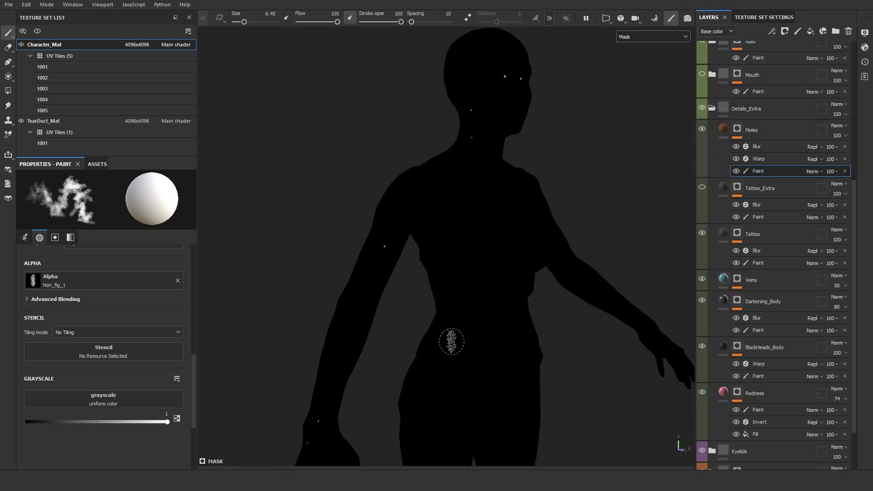
pyautogui.keyDown('alt'); pyautogui.moveTo(451, 342); pyautogui.dragTo(527, 261, button='middle'); pyautogui.keyUp('alt')
pyautogui.scroll(3, 537, 259)
# Select the Moles fill to review its color, height, roughness and normal settings, and examine the moles on the hand, arms and torso.
pyautogui.click(723, 130)
pyautogui.scroll(2, 389, 264)
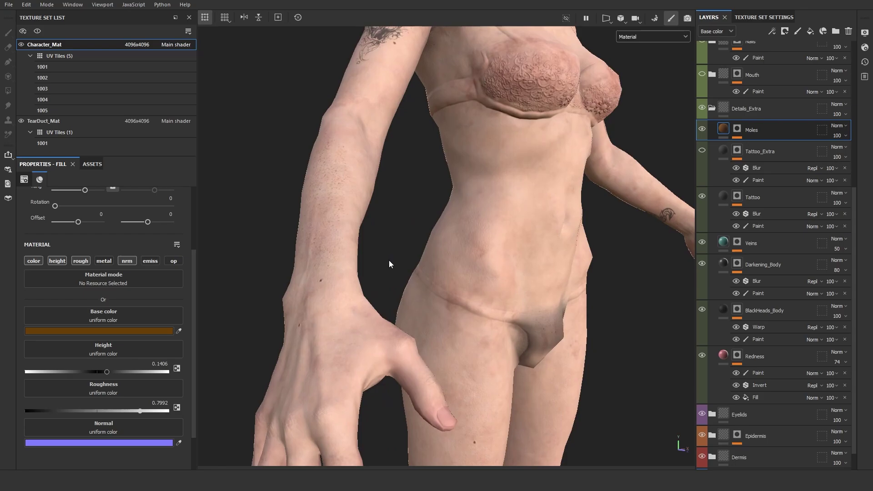
pyautogui.keyDown('alt'); pyautogui.moveTo(390, 263); pyautogui.dragTo(695, 175); pyautogui.keyUp('alt')
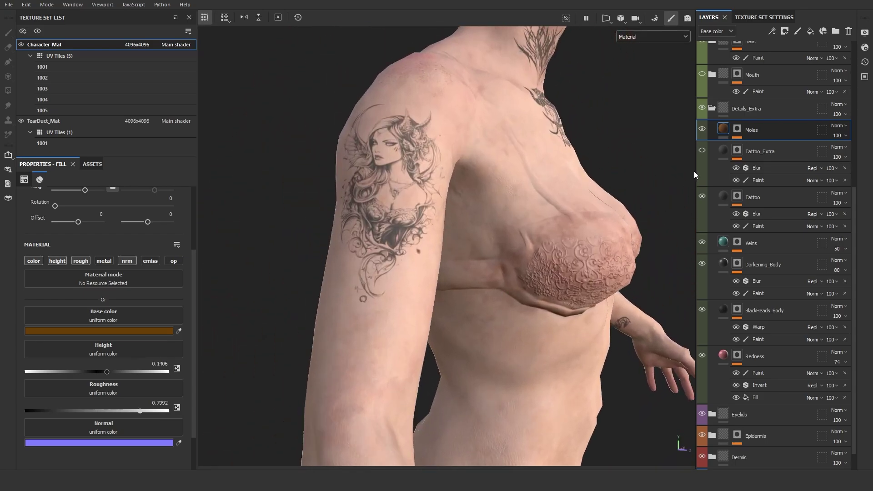
pyautogui.keyDown('alt'); pyautogui.moveTo(472, 290); pyautogui.dragTo(410, 292); pyautogui.keyUp('alt')
pyautogui.keyDown('alt'); pyautogui.moveTo(410, 292); pyautogui.dragTo(413, 260, button='middle'); pyautogui.keyUp('alt')
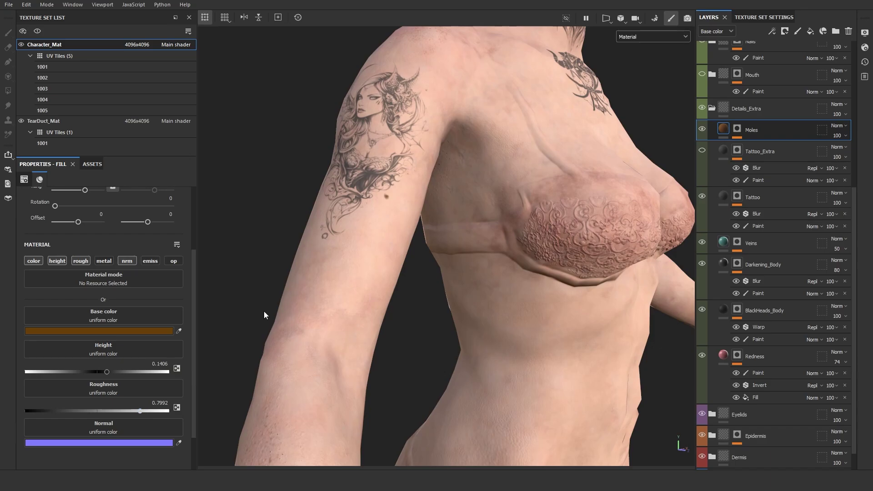
pyautogui.keyDown('alt'); pyautogui.moveTo(262, 298); pyautogui.dragTo(461, 292); pyautogui.keyUp('alt')
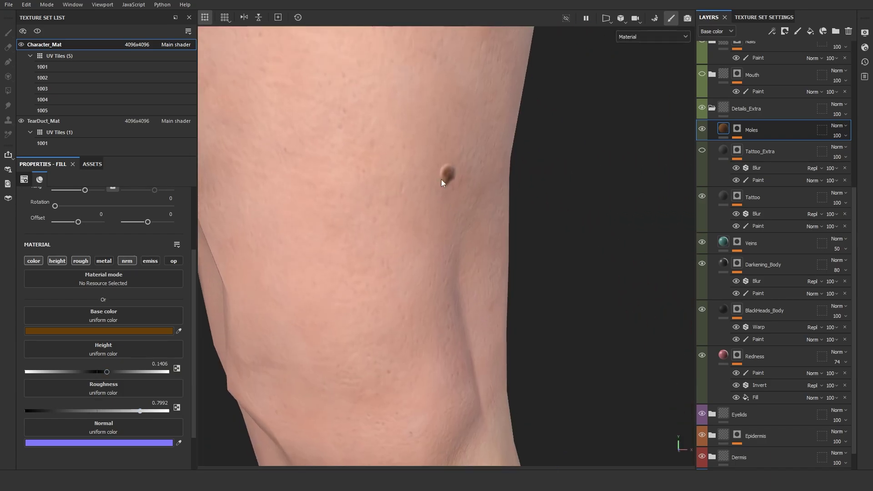
pyautogui.scroll(-5, 441, 181)
pyautogui.keyDown('alt'); pyautogui.moveTo(525, 279); pyautogui.dragTo(483, 273); pyautogui.keyUp('alt')
pyautogui.keyDown('alt'); pyautogui.moveTo(472, 146); pyautogui.dragTo(479, 263, button='middle'); pyautogui.keyUp('alt')
pyautogui.keyDown('alt'); pyautogui.moveTo(473, 200); pyautogui.dragTo(483, 373, button='middle'); pyautogui.keyUp('alt')
# Select the Moles mask to display its Blur, Warp and Paint effects, and collapse the Details_Extra folder.
pyautogui.click(736, 132)
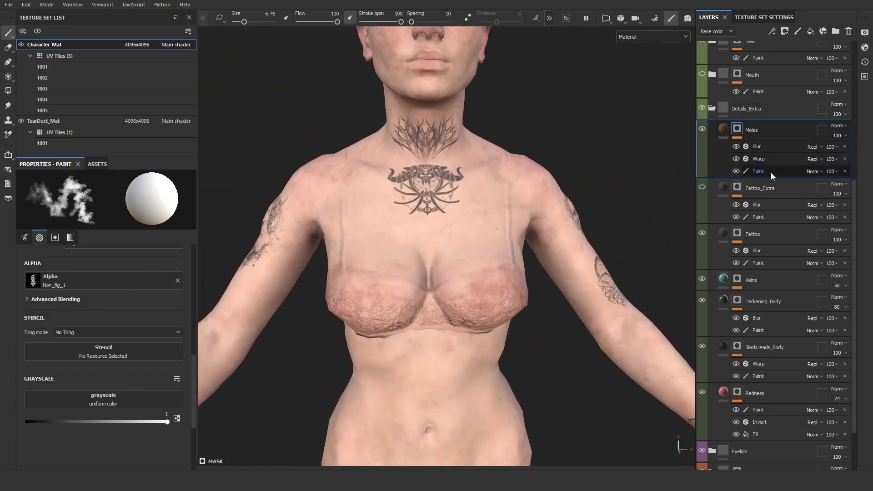
pyautogui.scroll(1, 771, 173)
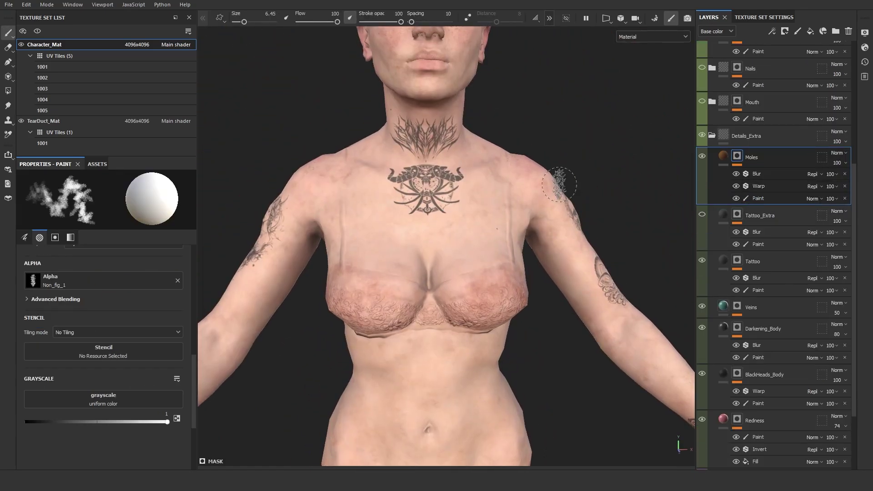
pyautogui.scroll(5, 560, 184)
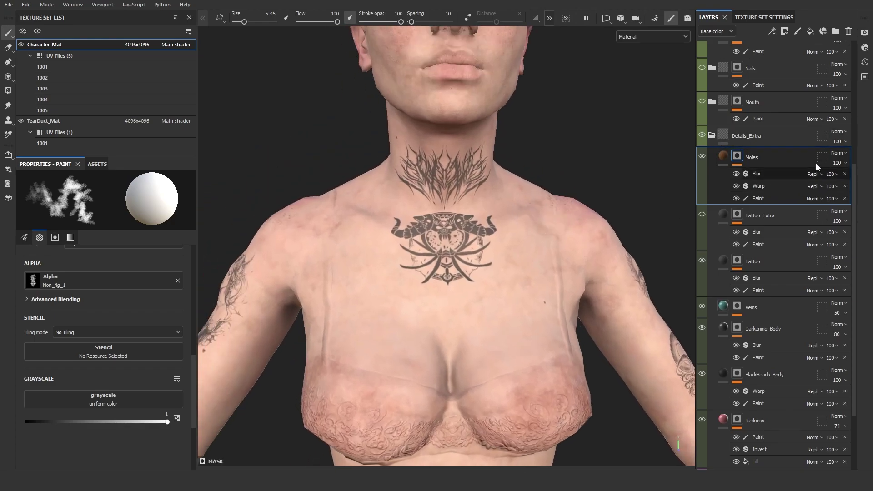
pyautogui.click(708, 136)
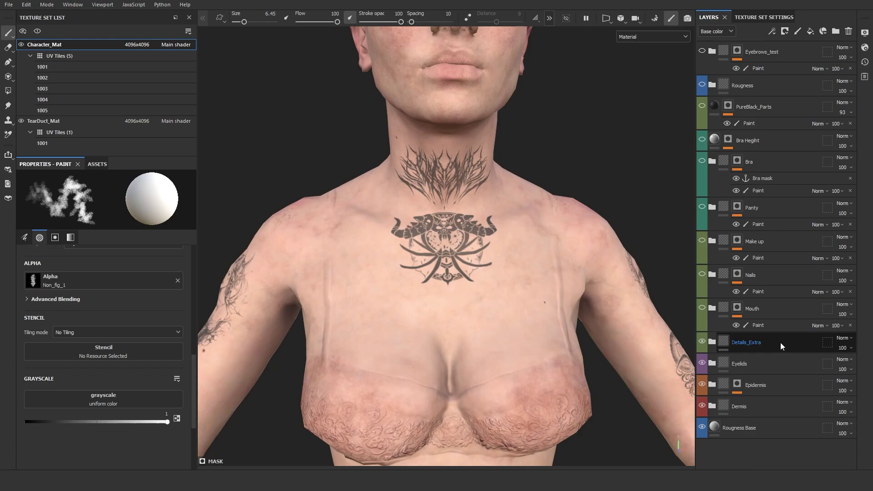
# Expand the Mouth folder, inspect its painted lip area in the mask view, and return the viewport to the Material view.
pyautogui.keyDown('alt'); pyautogui.moveTo(495, 194); pyautogui.dragTo(546, 198); pyautogui.keyUp('alt')
pyautogui.keyDown('alt'); pyautogui.moveTo(546, 198); pyautogui.dragTo(539, 335, button='middle'); pyautogui.keyUp('alt')
pyautogui.keyDown('alt'); pyautogui.moveTo(537, 278); pyautogui.dragTo(571, 238, button='right'); pyautogui.keyUp('alt')
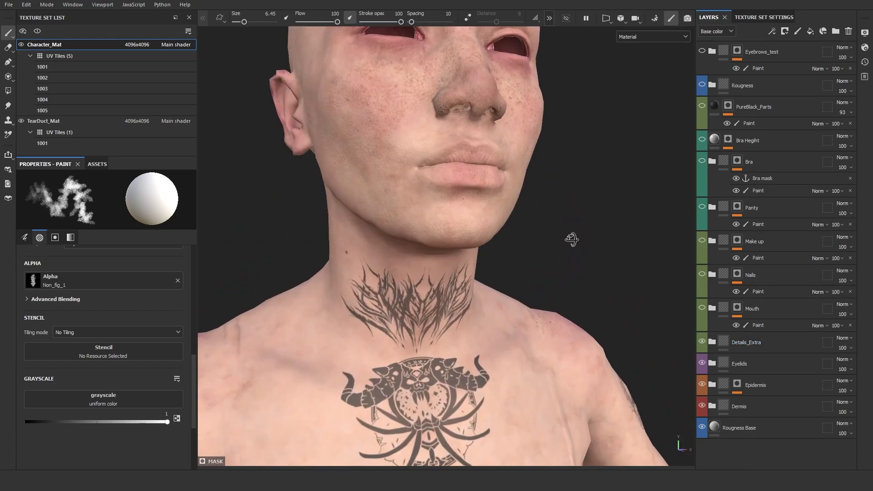
pyautogui.keyDown('alt'); pyautogui.moveTo(571, 238); pyautogui.dragTo(558, 315, button='middle'); pyautogui.keyUp('alt')
pyautogui.click(713, 308)
pyautogui.click(758, 325)
pyautogui.scroll(-1, 758, 325)
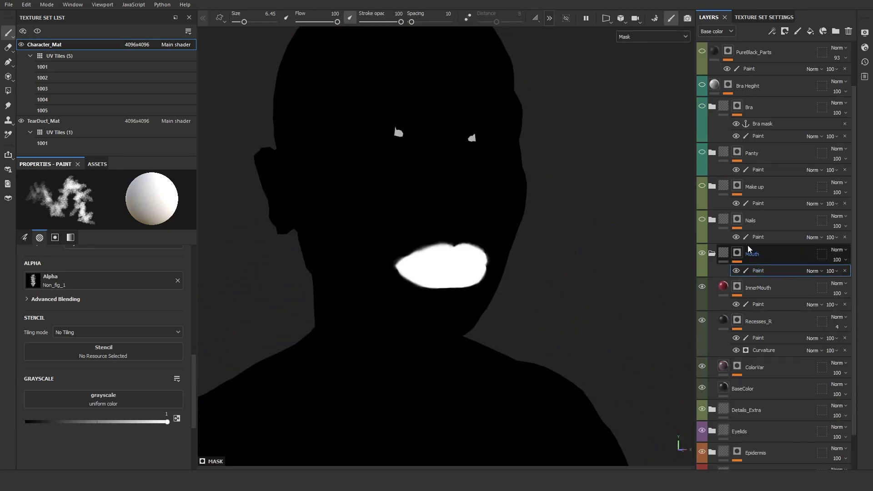
pyautogui.keyDown('alt'); pyautogui.moveTo(507, 286); pyautogui.dragTo(603, 282); pyautogui.keyUp('alt')
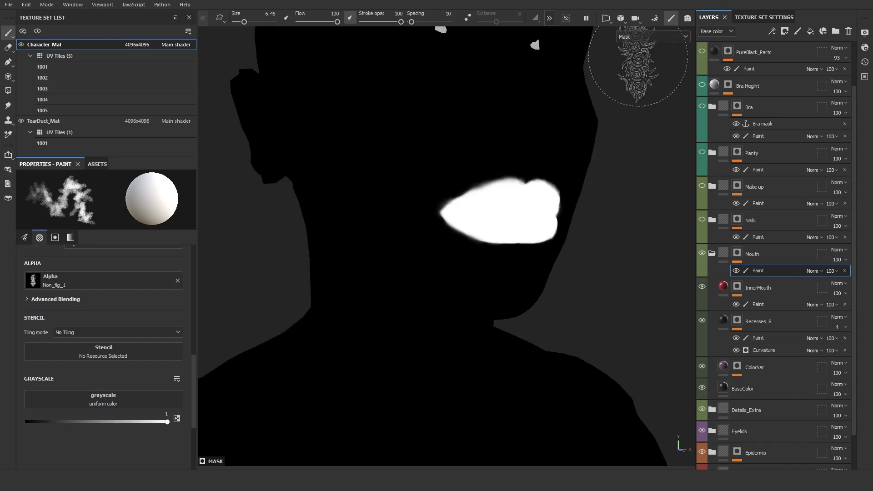
pyautogui.click(644, 36)
pyautogui.click(645, 58)
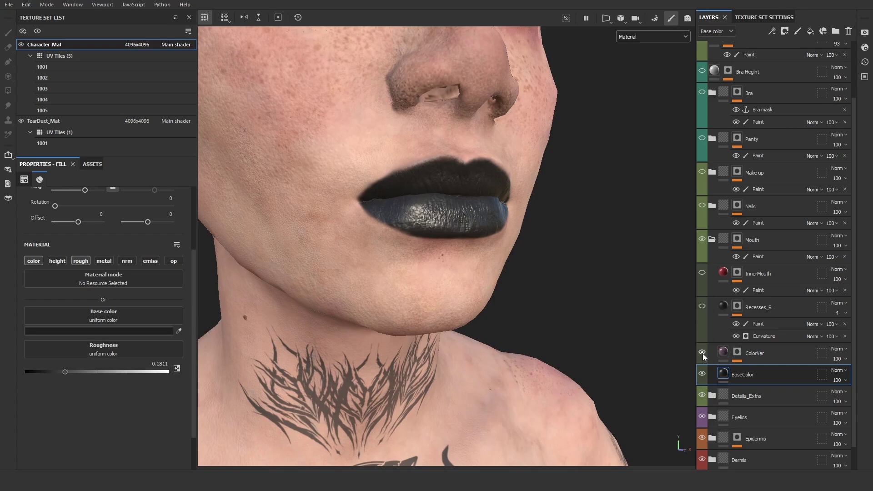
# Display the ColorVar layer's mask and go through its Fill, Paint, Levels and Blur effects around the lips.
pyautogui.keyDown('alt'); pyautogui.click(738, 352); pyautogui.keyUp('alt')
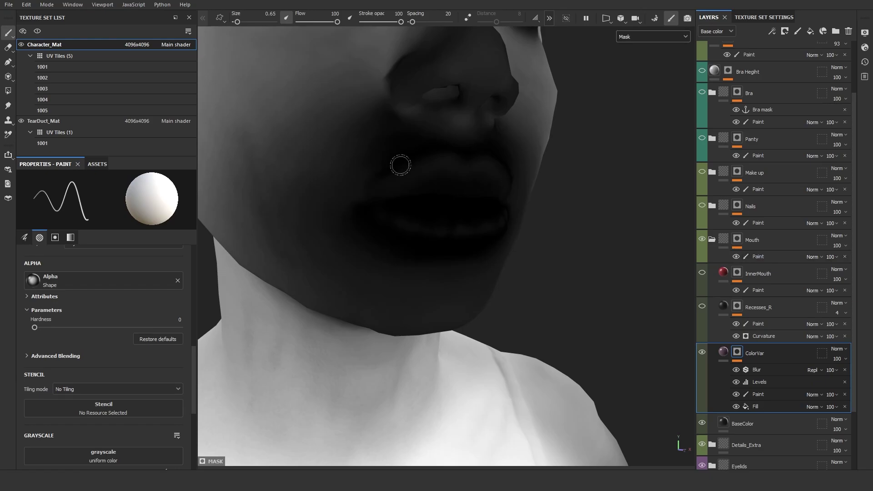
pyautogui.click(775, 408)
pyautogui.click(777, 394)
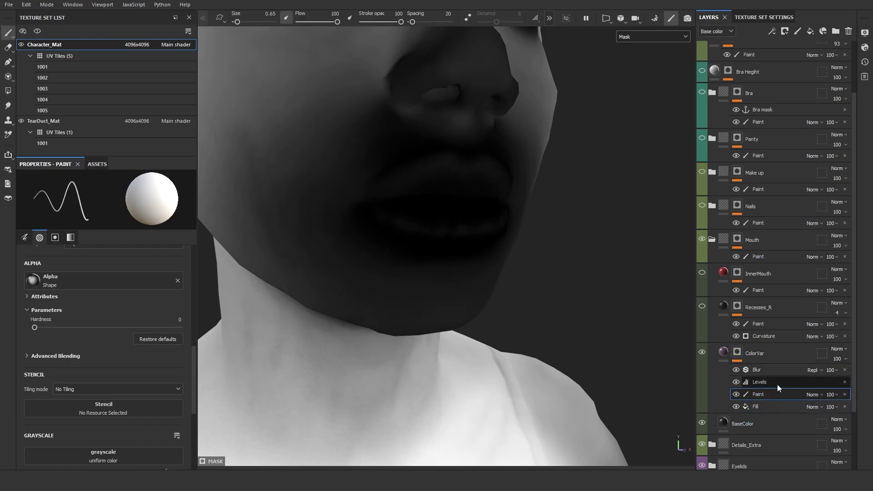
pyautogui.click(777, 383)
pyautogui.click(778, 370)
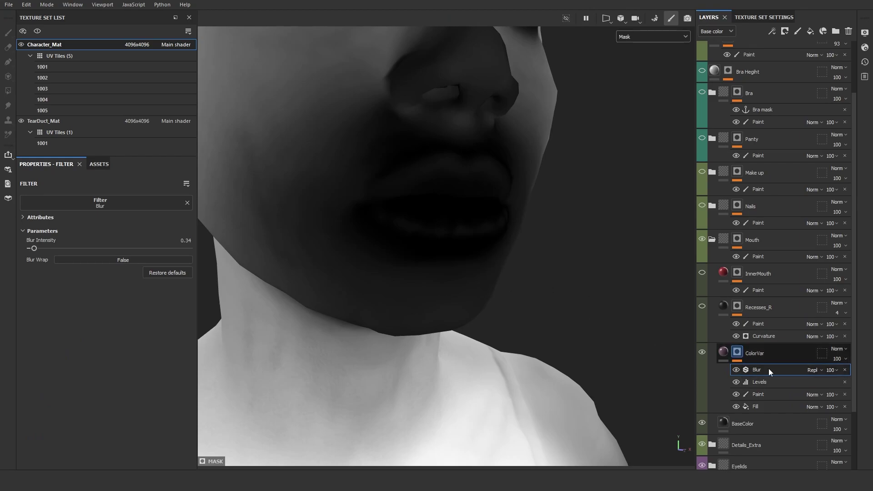
pyautogui.click(741, 354)
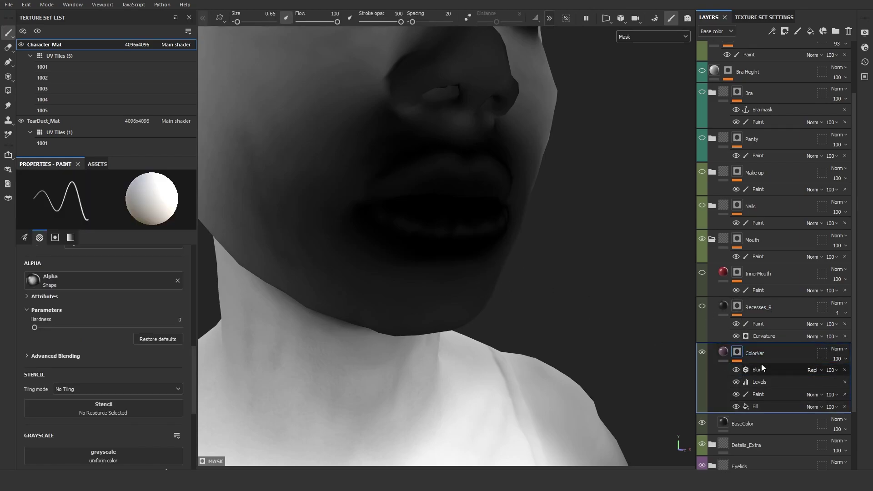
pyautogui.keyDown('alt'); pyautogui.moveTo(592, 264); pyautogui.dragTo(590, 291); pyautogui.keyUp('alt')
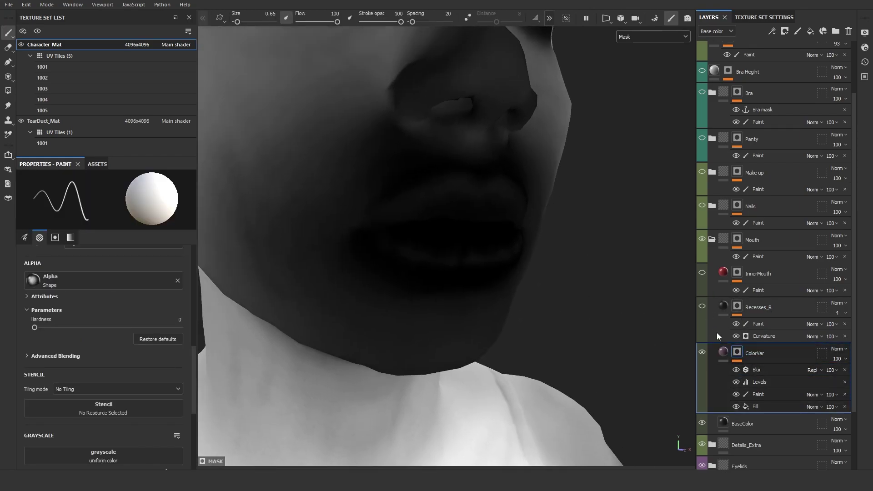
# Select the ColorVar fill to review its color and roughness, and compare the lips with the layer hidden and shown.
pyautogui.click(727, 353)
pyautogui.scroll(6, 556, 235)
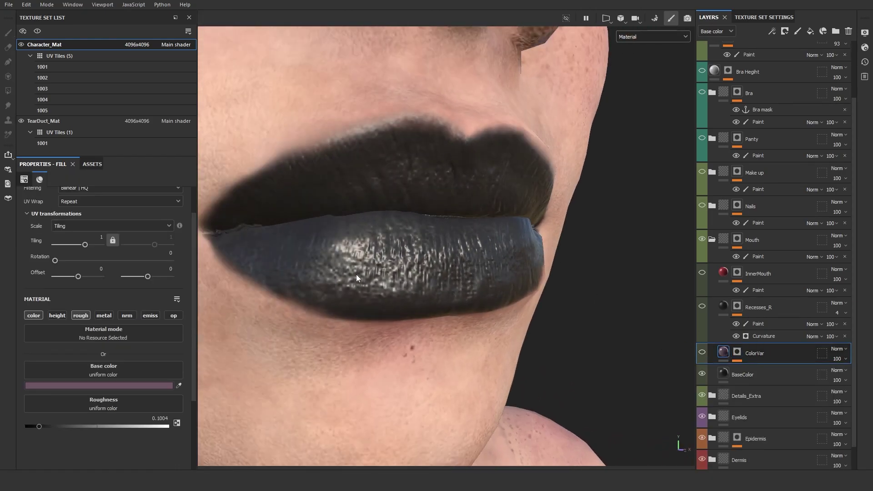
pyautogui.click(702, 352)
pyautogui.scroll(-3, 601, 298)
pyautogui.keyDown('alt'); pyautogui.moveTo(601, 297); pyautogui.dragTo(625, 315); pyautogui.keyUp('alt')
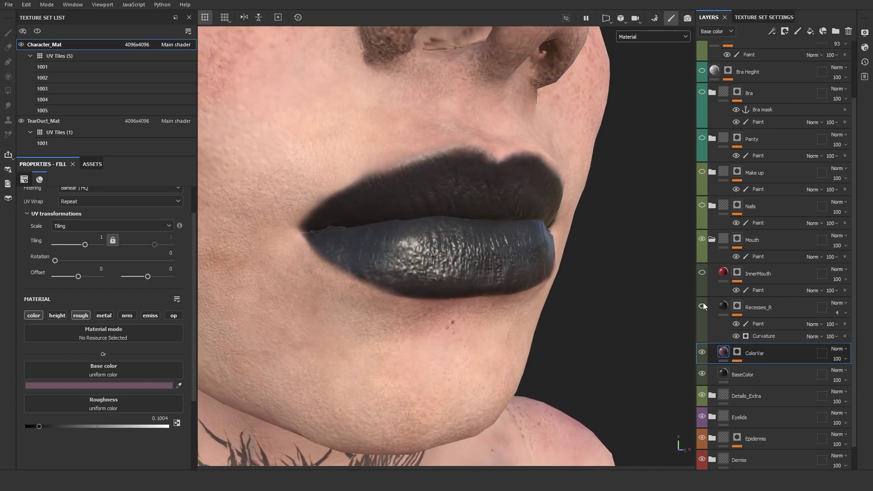
# Review the Recesses_R layer's Curvature generator, Paint effect and fill settings alongside the result on the lips.
pyautogui.click(776, 336)
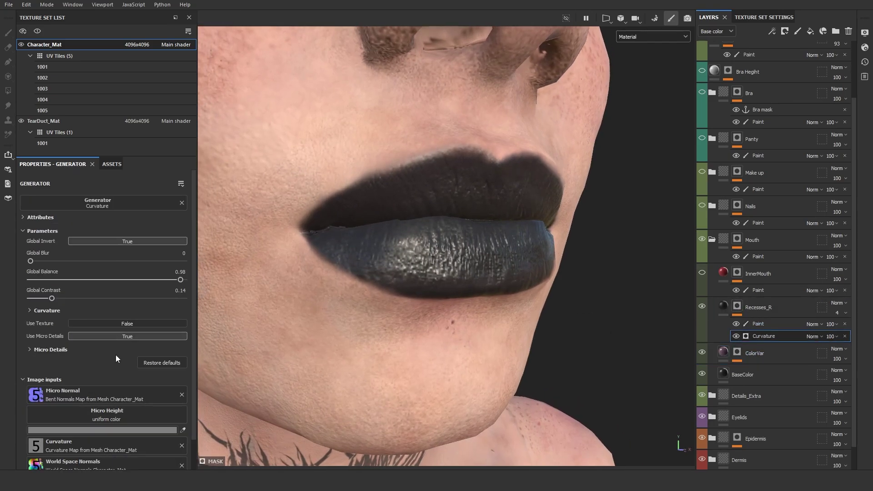
pyautogui.click(779, 324)
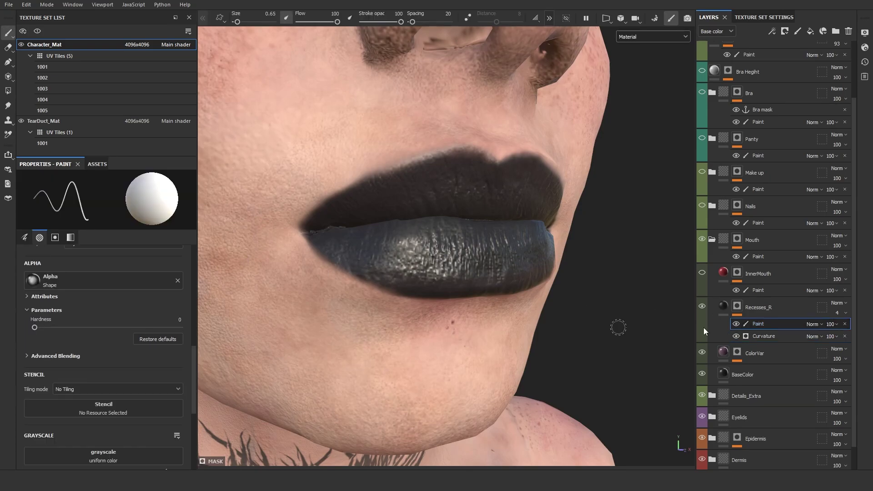
pyautogui.keyDown('alt'); pyautogui.moveTo(536, 273); pyautogui.dragTo(538, 268); pyautogui.keyUp('alt')
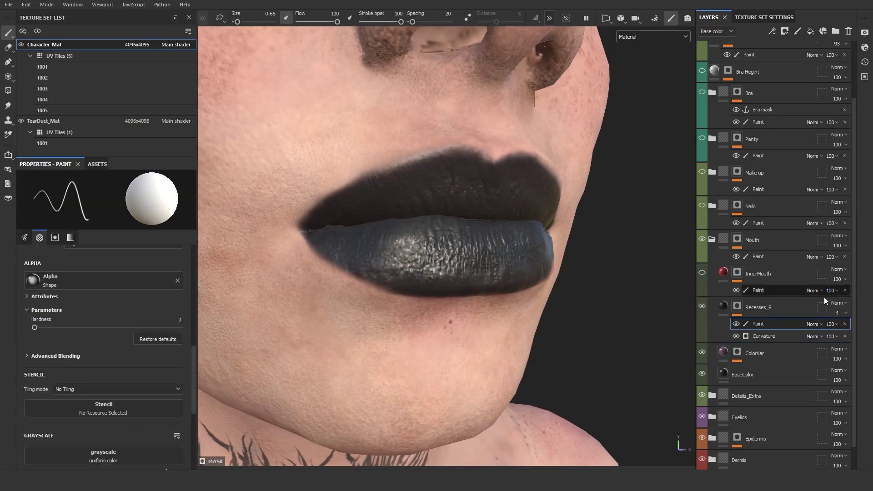
pyautogui.scroll(-1, 555, 232)
pyautogui.scroll(3, 554, 225)
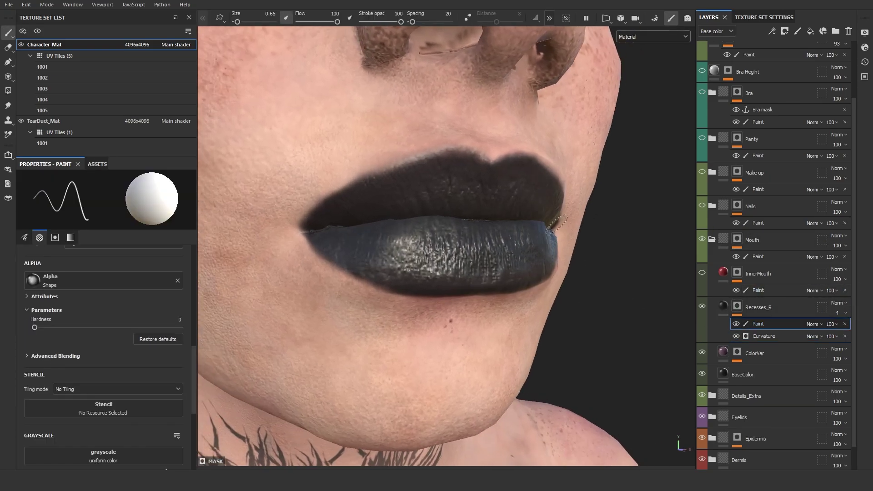
pyautogui.click(715, 313)
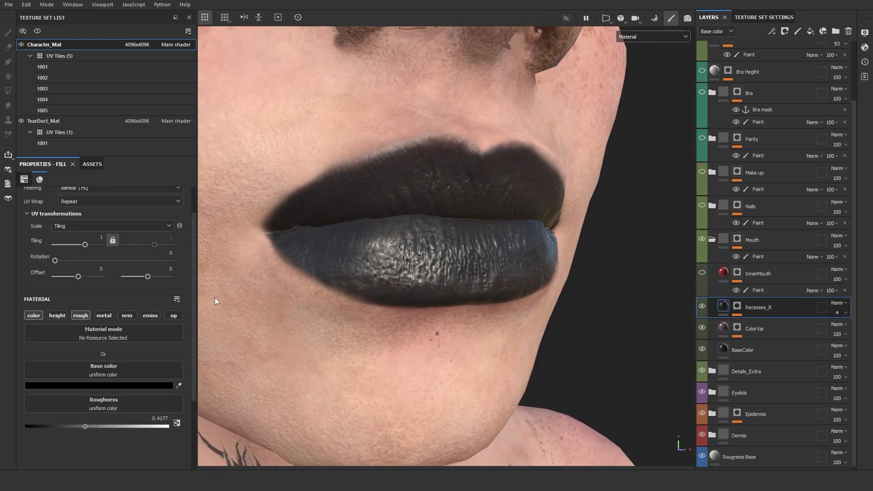
pyautogui.moveTo(532, 281)
pyautogui.keyDown('alt'); pyautogui.mouseDown()
pyautogui.moveTo(516, 282)
pyautogui.moveTo(521, 291)
pyautogui.moveTo(526, 280)
pyautogui.mouseUp(); pyautogui.keyUp('alt')
pyautogui.keyDown('alt'); pyautogui.moveTo(526, 280); pyautogui.dragTo(533, 294, button='middle'); pyautogui.keyUp('alt')
# Try adjusting the Recesses_R layer's opacity, and undo the change.
pyautogui.click(846, 313)
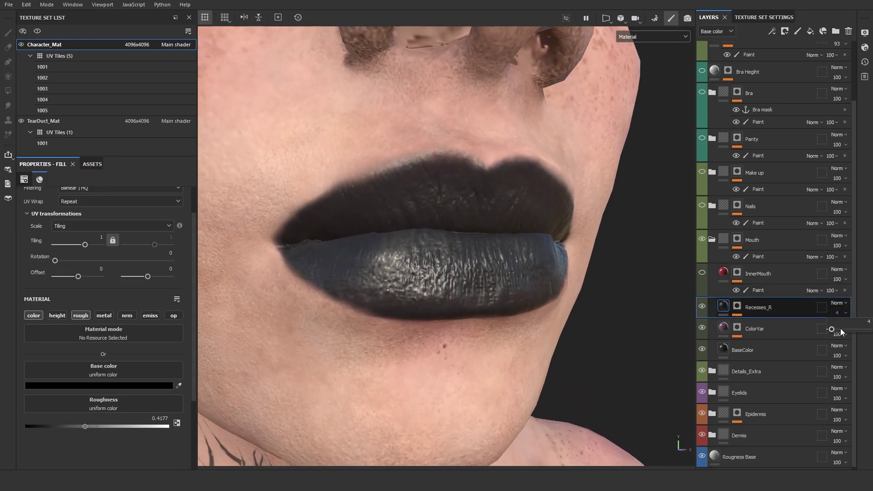
pyautogui.moveTo(832, 328)
pyautogui.mouseDown()
pyautogui.moveTo(869, 329)
pyautogui.moveTo(833, 328)
pyautogui.mouseUp()
pyautogui.hotkey('ctrl', 'z')
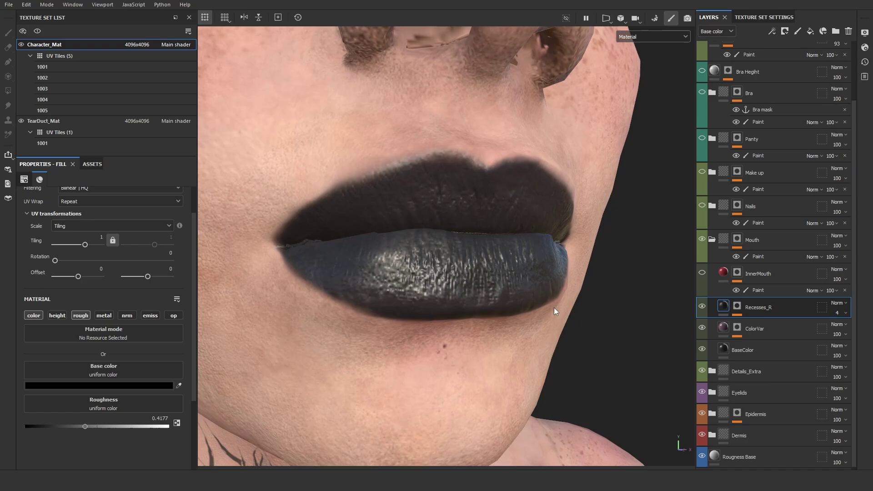
# Show the InnerMouth layer and examine the area covered by its Paint effect inside the mouth and in the 2D UV layout.
pyautogui.click(768, 277)
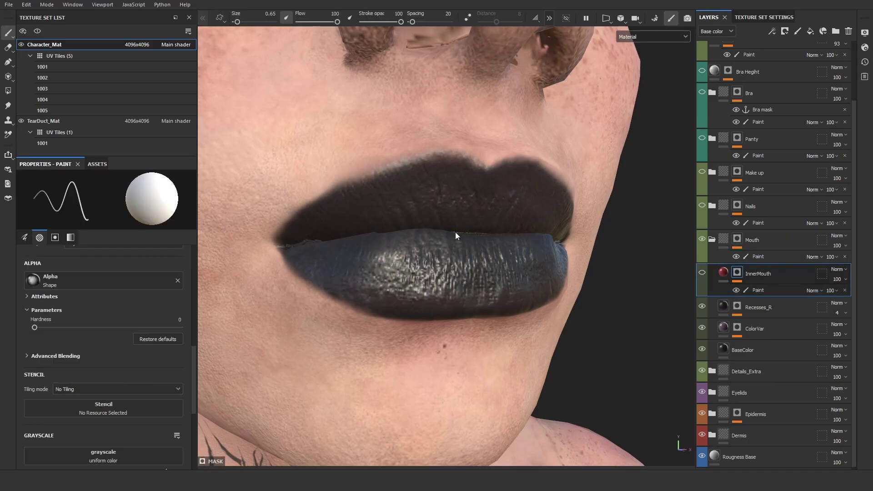
pyautogui.keyDown('alt'); pyautogui.moveTo(456, 235); pyautogui.dragTo(708, 247); pyautogui.keyUp('alt')
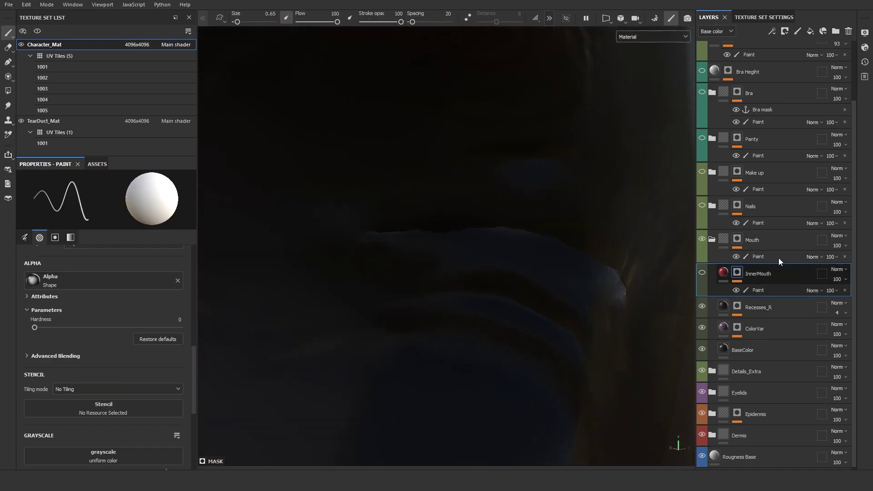
pyautogui.click(703, 273)
pyautogui.keyDown('alt'); pyautogui.moveTo(587, 255); pyautogui.dragTo(509, 276); pyautogui.keyUp('alt')
pyautogui.press('F3')
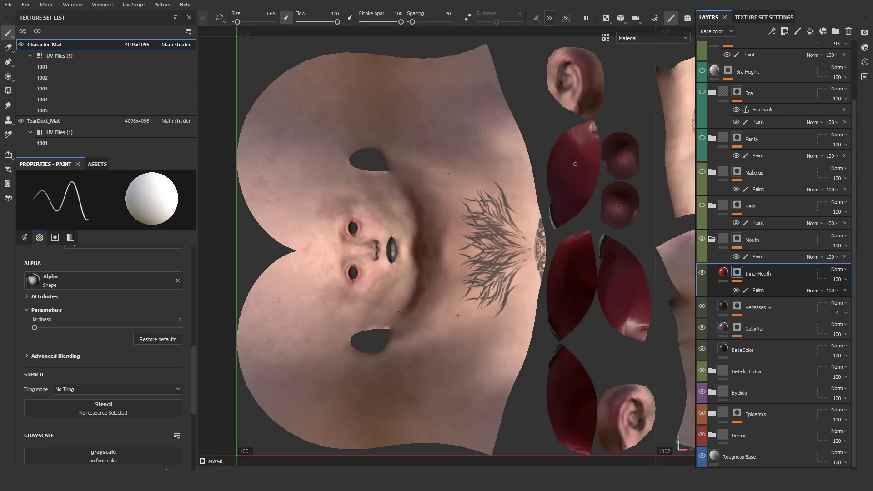
pyautogui.click(787, 290)
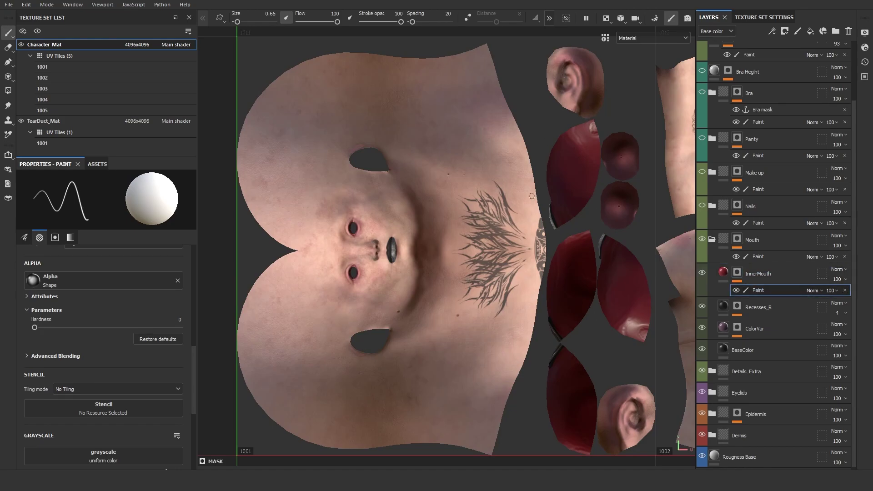
pyautogui.press('F2')
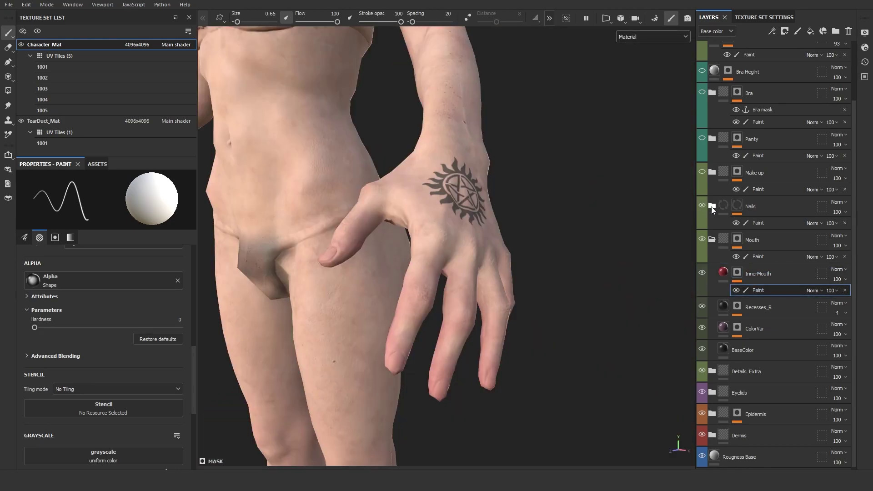
# Display the Nails folder's mask and examine it on the fingernails and toenails, returning to the material view.
pyautogui.keyDown('alt'); pyautogui.moveTo(558, 309); pyautogui.dragTo(512, 291); pyautogui.keyUp('alt')
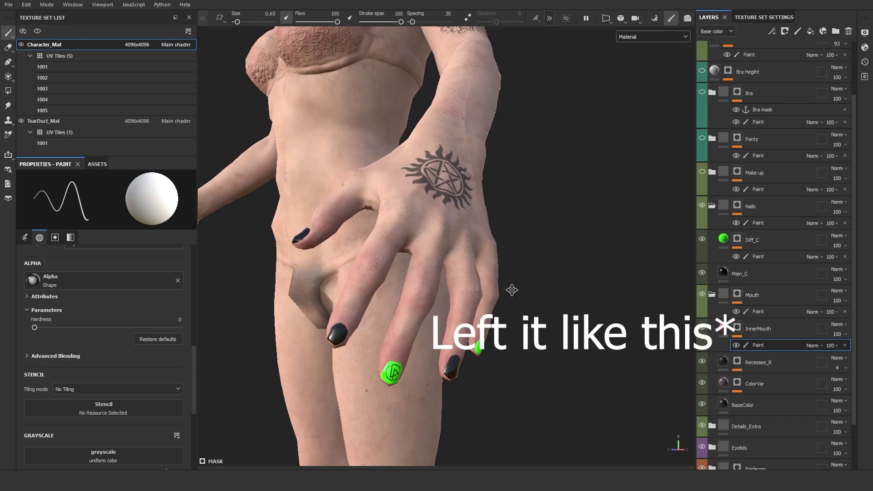
pyautogui.keyDown('alt'); pyautogui.moveTo(511, 290); pyautogui.dragTo(474, 294); pyautogui.keyUp('alt')
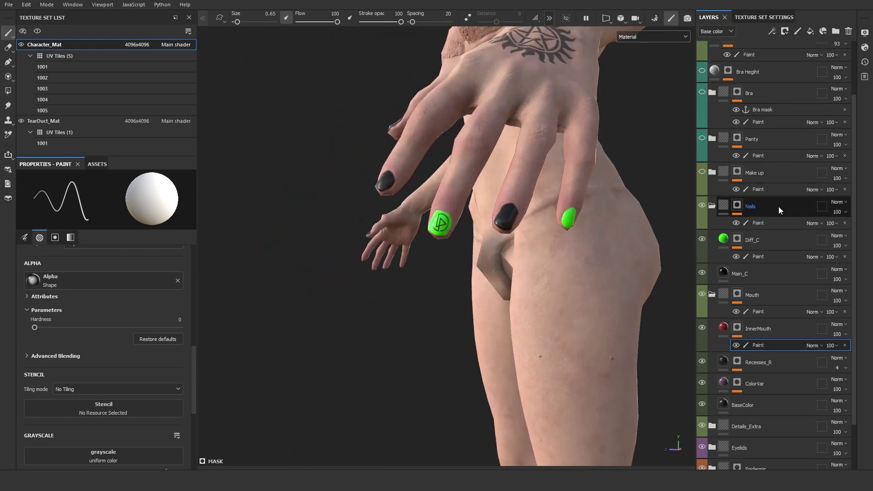
pyautogui.click(779, 210)
pyautogui.keyDown('alt'); pyautogui.click(737, 207); pyautogui.keyUp('alt')
pyautogui.keyDown('alt'); pyautogui.moveTo(448, 198); pyautogui.dragTo(495, 364); pyautogui.keyUp('alt')
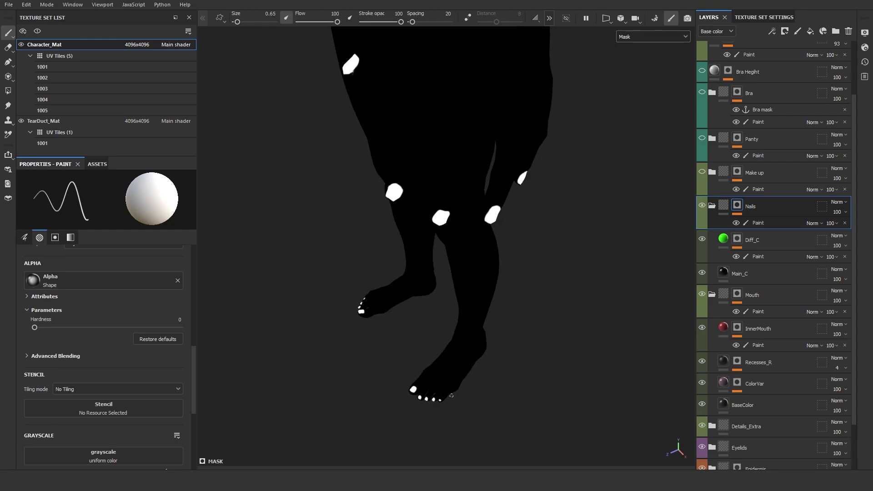
pyautogui.keyDown('alt'); pyautogui.moveTo(452, 396); pyautogui.dragTo(484, 245); pyautogui.keyUp('alt')
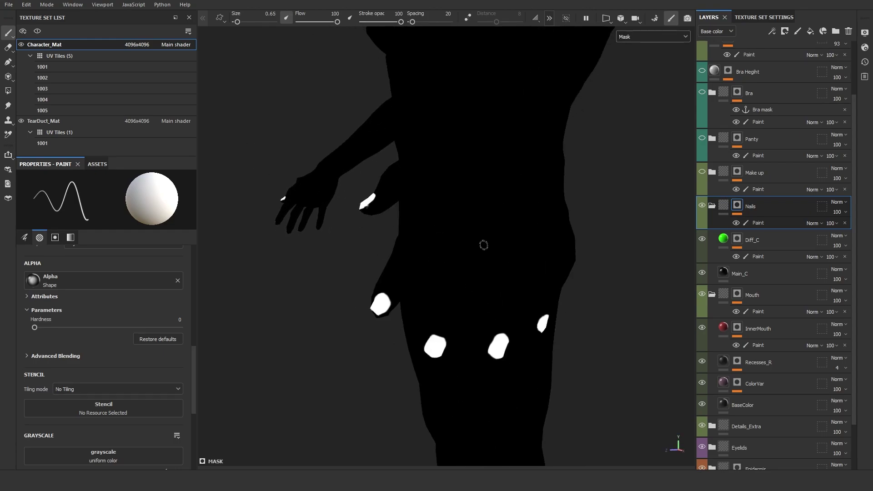
pyautogui.click(724, 206)
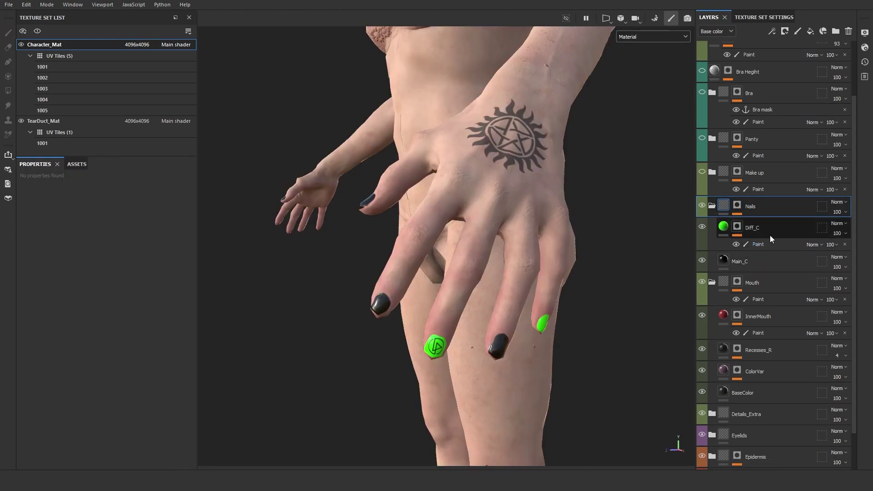
# Try painting black on the Diff_C layer's mask over the little finger's green nail, and undo the strokes.
pyautogui.click(763, 262)
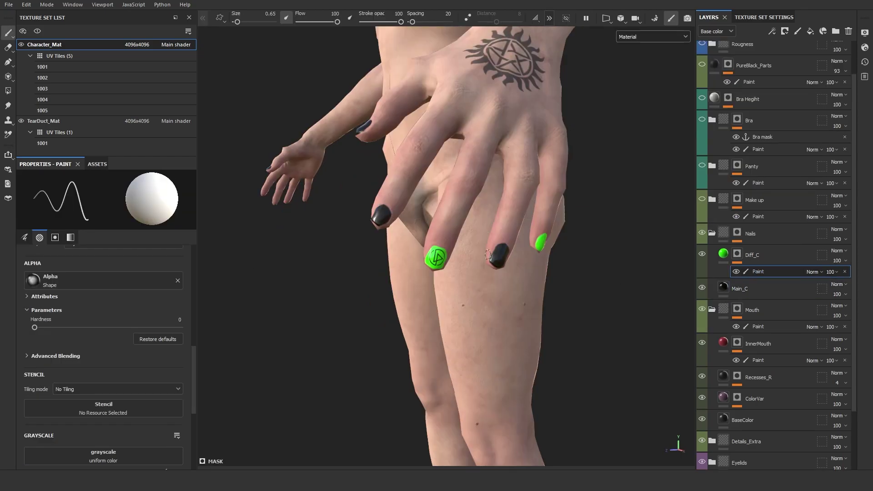
pyautogui.scroll(6, 427, 259)
pyautogui.scroll(-5, 434, 257)
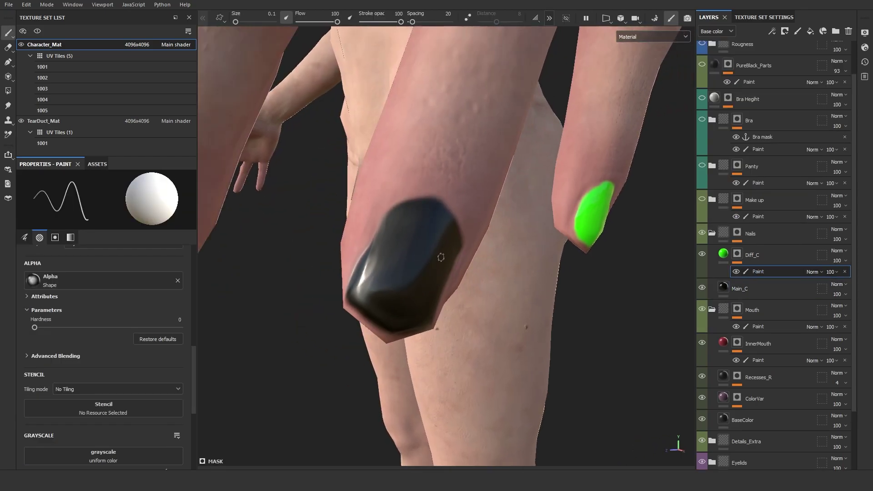
pyautogui.keyDown('alt'); pyautogui.moveTo(440, 249); pyautogui.dragTo(539, 268); pyautogui.keyUp('alt')
pyautogui.press('x')
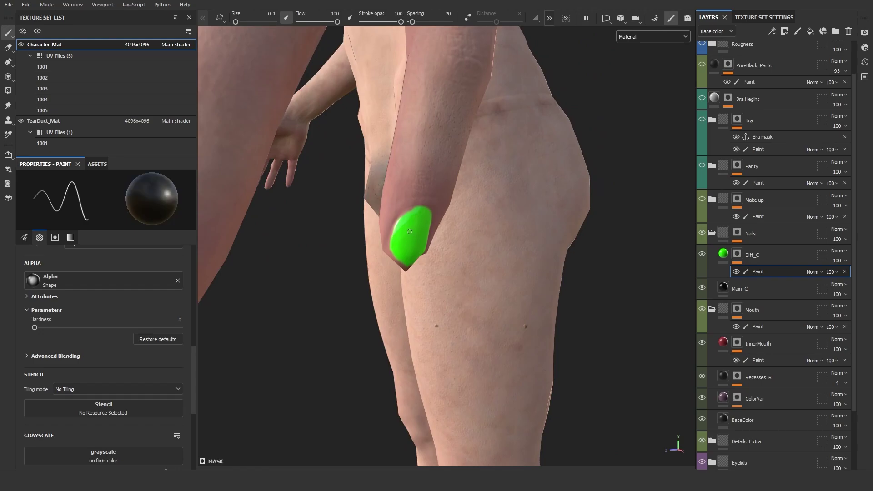
pyautogui.moveTo(404, 216)
pyautogui.mouseDown()
pyautogui.moveTo(418, 254)
pyautogui.moveTo(428, 224)
pyautogui.mouseUp()
pyautogui.hotkey('ctrl', 'z')
pyautogui.hotkey('ctrl', 'z')
# Collapse the Nails folder, and show and expand the Make up folder with the face in view.
pyautogui.scroll(-5, 480, 255)
pyautogui.moveTo(482, 248)
pyautogui.keyDown('alt'); pyautogui.mouseDown()
pyautogui.moveTo(513, 226)
pyautogui.moveTo(545, 254)
pyautogui.mouseUp(); pyautogui.keyUp('alt')
pyautogui.click(712, 233)
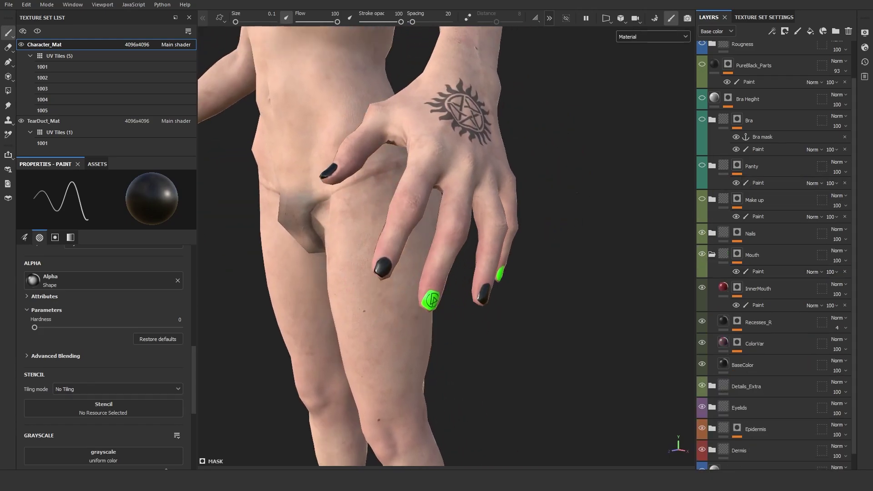
pyautogui.scroll(-4, 577, 192)
pyautogui.keyDown('alt'); pyautogui.moveTo(500, 200); pyautogui.dragTo(559, 204); pyautogui.keyUp('alt')
pyautogui.keyDown('alt'); pyautogui.moveTo(437, 114); pyautogui.dragTo(583, 411, button='middle'); pyautogui.keyUp('alt')
pyautogui.scroll(3, 622, 259)
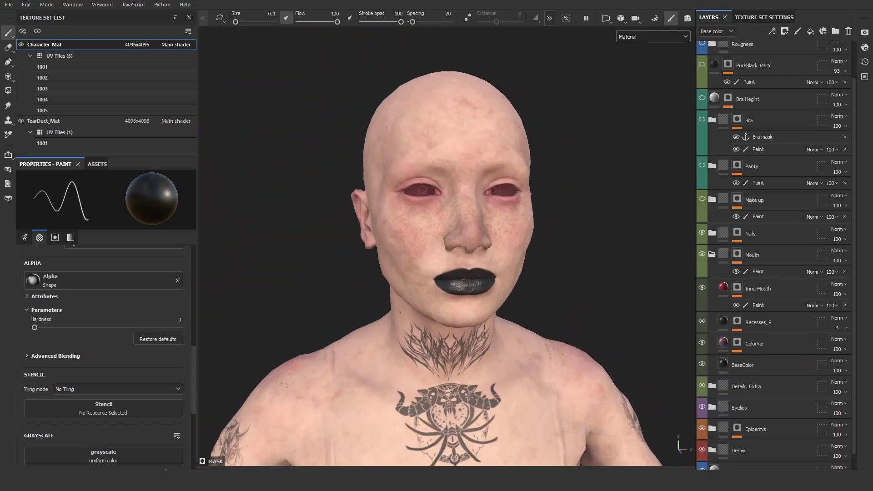
pyautogui.click(702, 199)
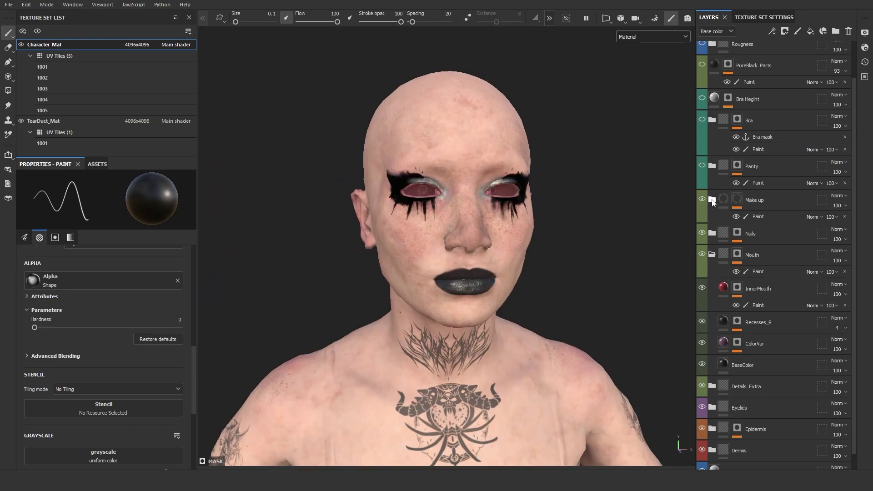
pyautogui.click(713, 200)
# Hide the Glow and Matte layers to examine the Base layer's eye makeup on its own.
pyautogui.keyDown('alt'); pyautogui.moveTo(586, 273); pyautogui.dragTo(594, 279); pyautogui.keyUp('alt')
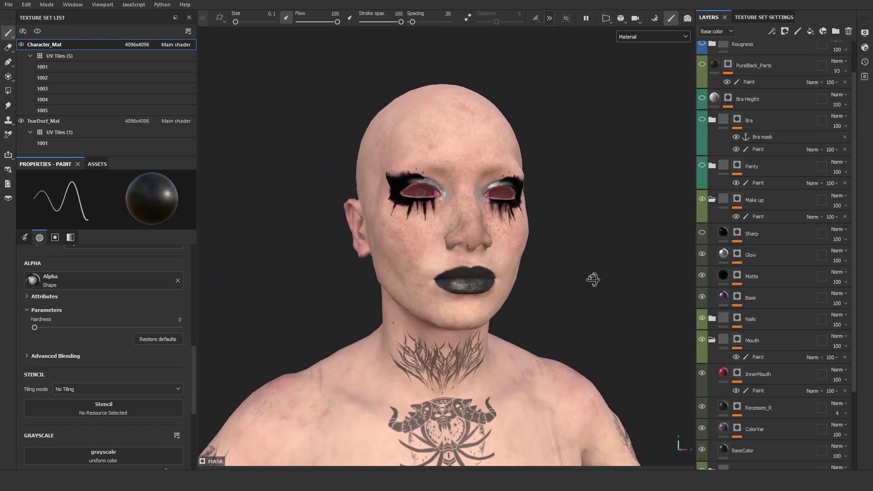
pyautogui.scroll(4, 595, 279)
pyautogui.keyDown('alt'); pyautogui.moveTo(573, 246); pyautogui.dragTo(596, 237); pyautogui.keyUp('alt')
pyautogui.keyDown('alt'); pyautogui.moveTo(596, 237); pyautogui.dragTo(579, 326, button='middle'); pyautogui.keyUp('alt')
pyautogui.scroll(2, 564, 302)
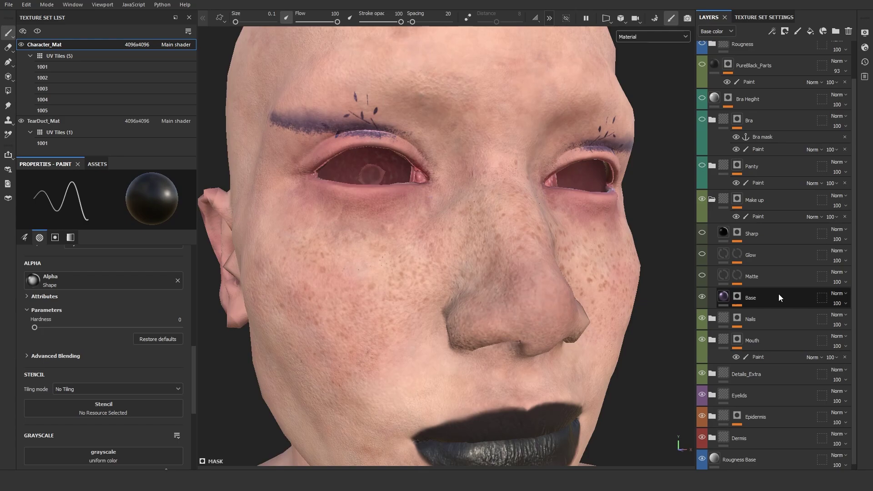
pyautogui.keyDown('alt'); pyautogui.moveTo(541, 255); pyautogui.dragTo(602, 281); pyautogui.keyUp('alt')
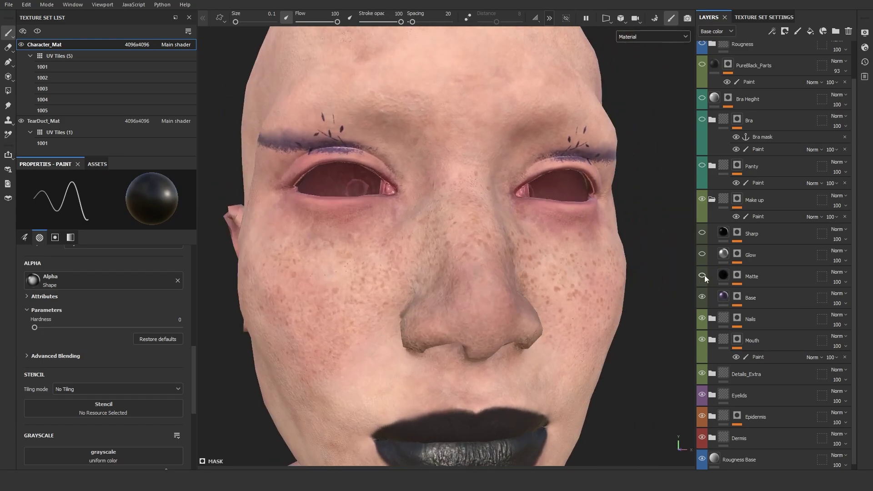
# Display the Make up folder's mask and examine it around both eyes.
pyautogui.keyDown('alt'); pyautogui.click(738, 199); pyautogui.keyUp('alt')
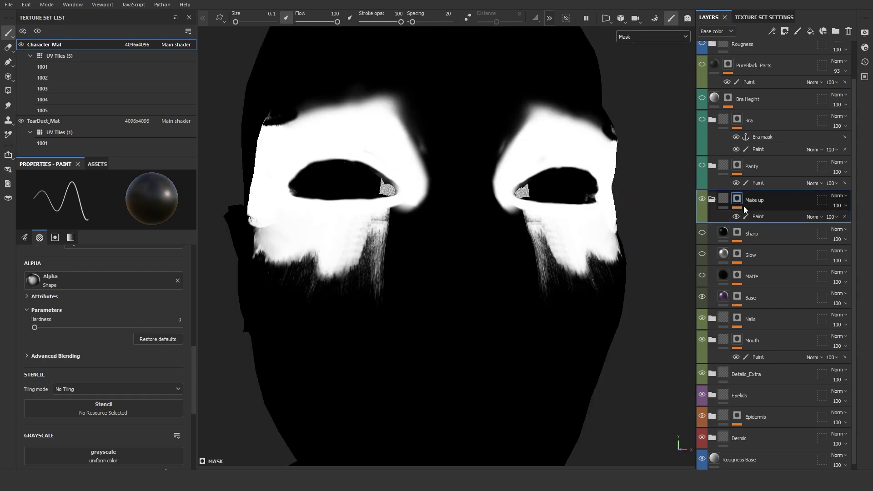
pyautogui.keyDown('alt'); pyautogui.moveTo(546, 227); pyautogui.dragTo(572, 226); pyautogui.keyUp('alt')
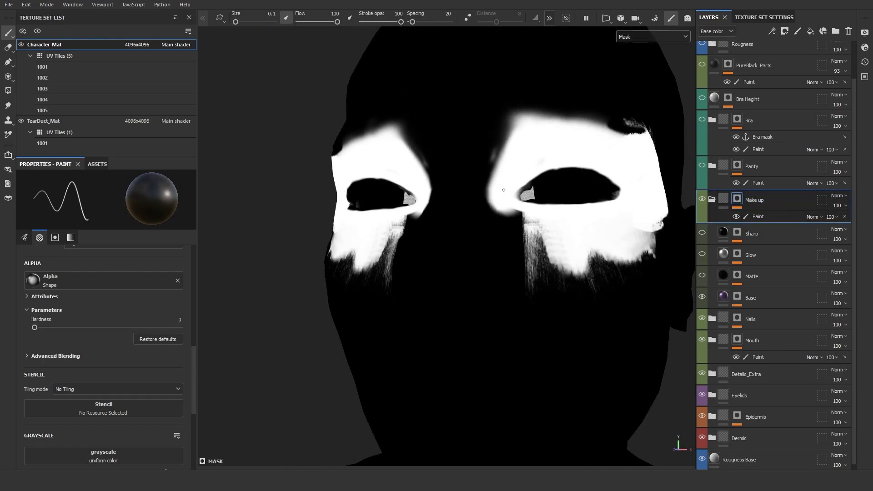
pyautogui.keyDown('alt'); pyautogui.moveTo(503, 190); pyautogui.dragTo(560, 228); pyautogui.keyUp('alt')
pyautogui.moveTo(561, 281)
pyautogui.keyDown('alt'); pyautogui.mouseDown()
pyautogui.moveTo(550, 277)
pyautogui.moveTo(560, 278)
pyautogui.mouseUp(); pyautogui.keyUp('alt')
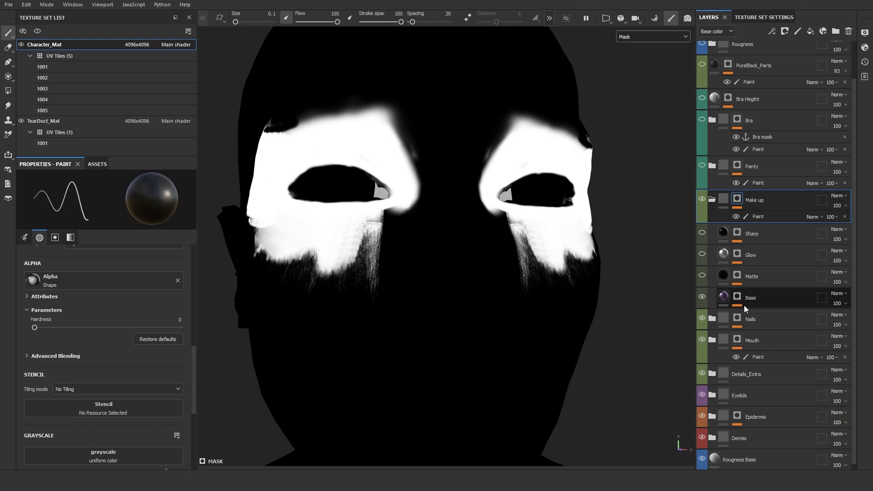
# Go through the Base makeup layer's fill and mask, and show the Matte layer over it.
pyautogui.click(723, 296)
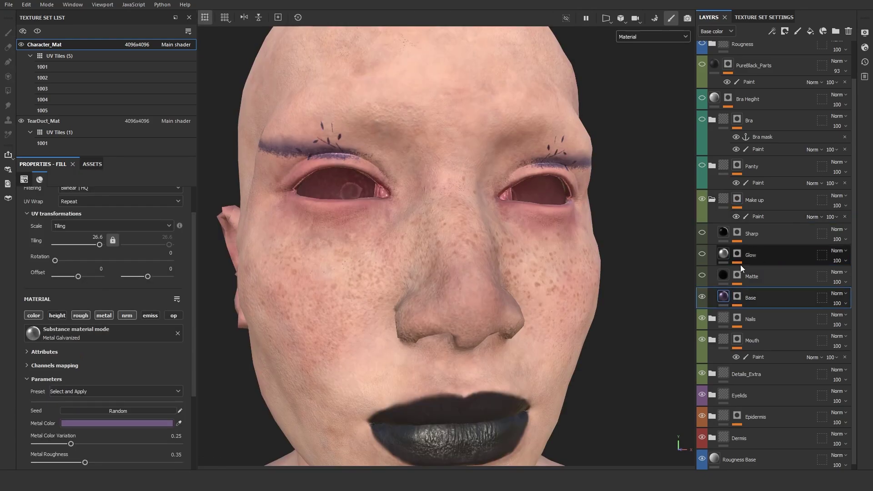
pyautogui.click(738, 297)
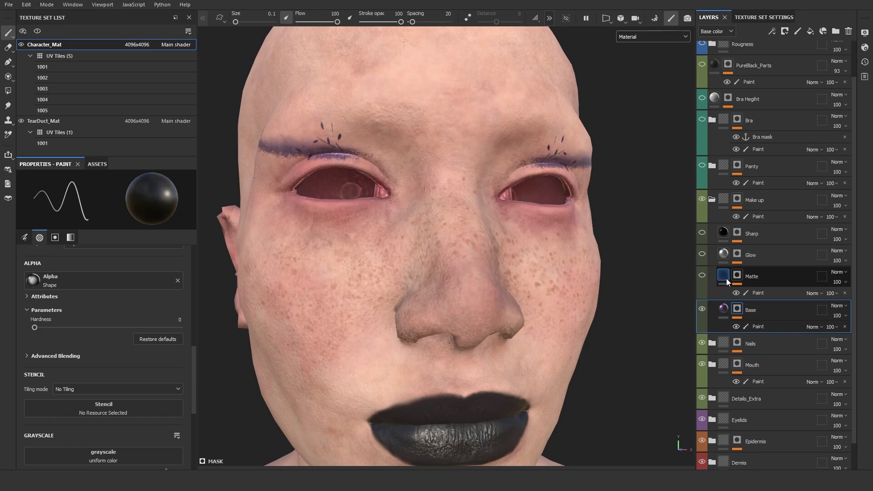
pyautogui.click(703, 275)
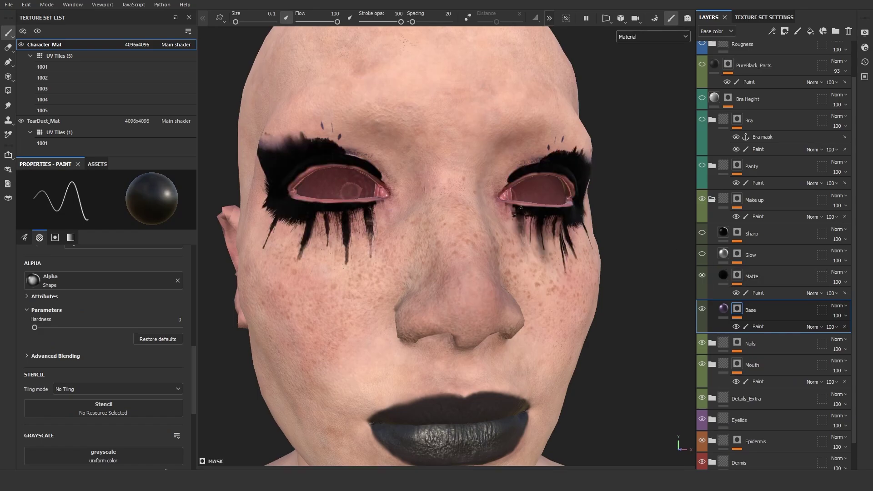
pyautogui.keyDown('alt'); pyautogui.moveTo(521, 208); pyautogui.dragTo(568, 209); pyautogui.keyUp('alt')
# Review the Base layer's Metal Galvanized material and its parameters.
pyautogui.click(723, 311)
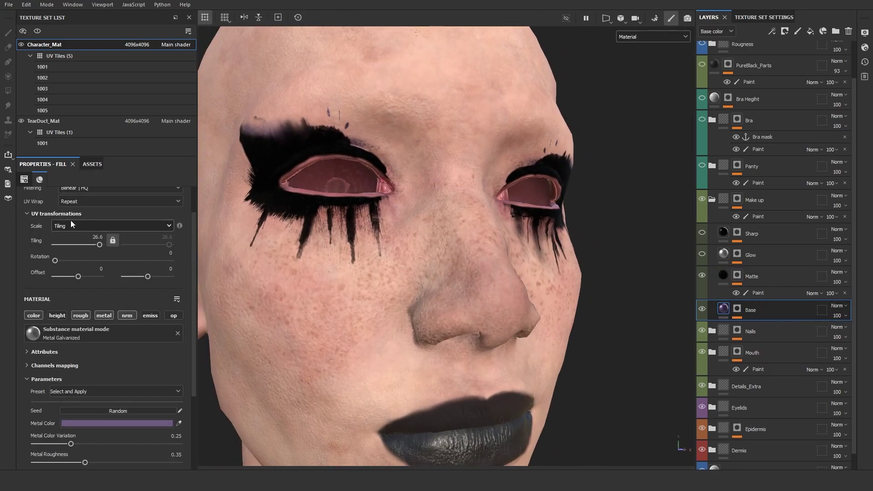
pyautogui.click(92, 164)
pyautogui.click(46, 163)
pyautogui.scroll(-5, 104, 282)
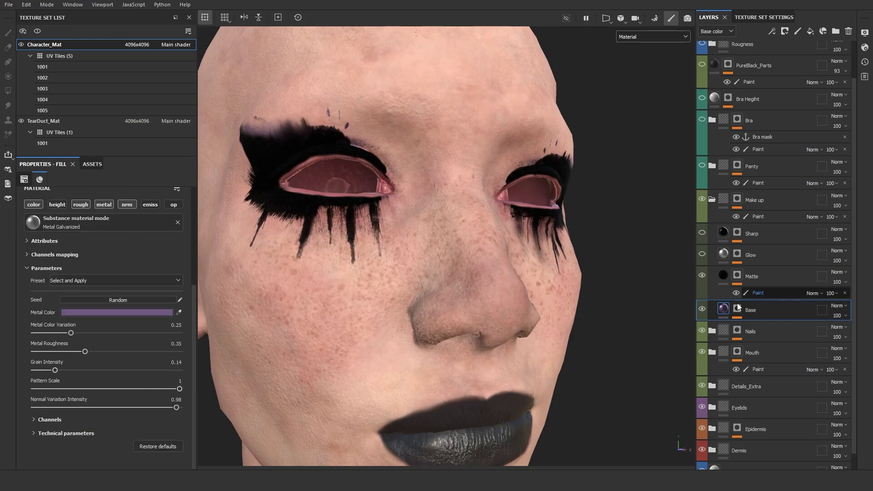
# Review the Matte layer's Metal Galvanized parameters and compare them with the dark makeup around the eyes.
pyautogui.scroll(2, 140, 285)
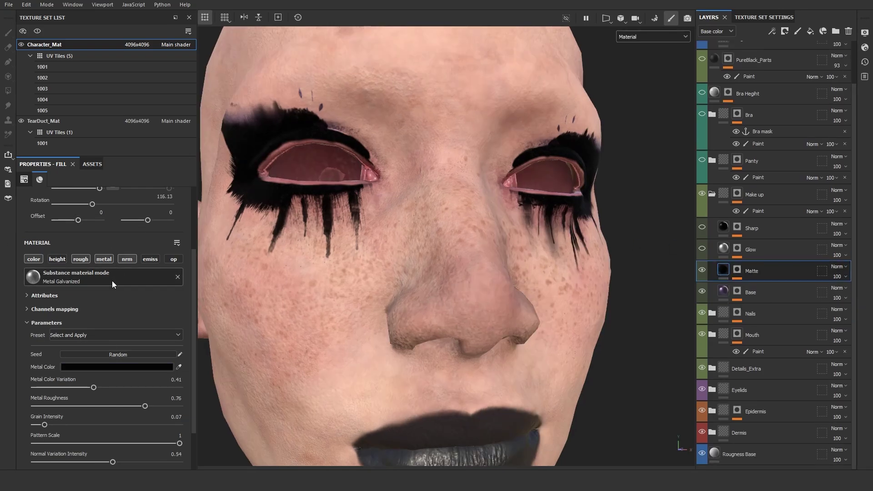
pyautogui.scroll(-1, 134, 354)
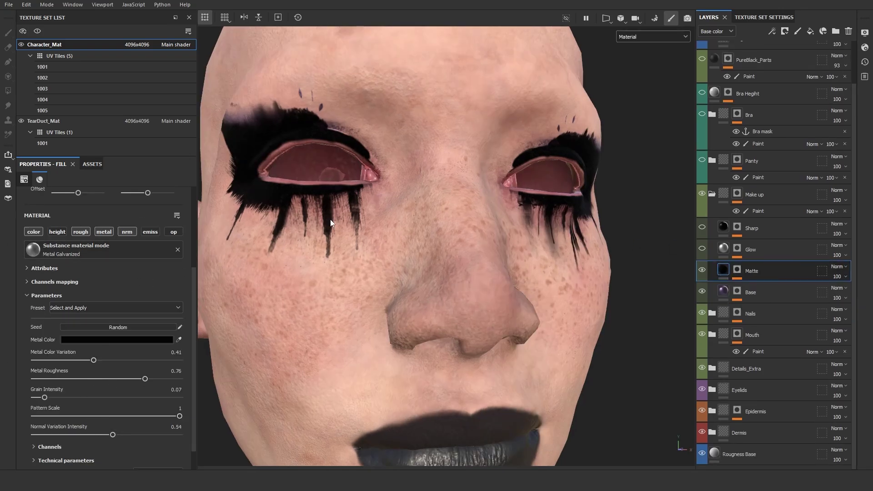
pyautogui.keyDown('alt'); pyautogui.moveTo(330, 219); pyautogui.dragTo(391, 308); pyautogui.keyUp('alt')
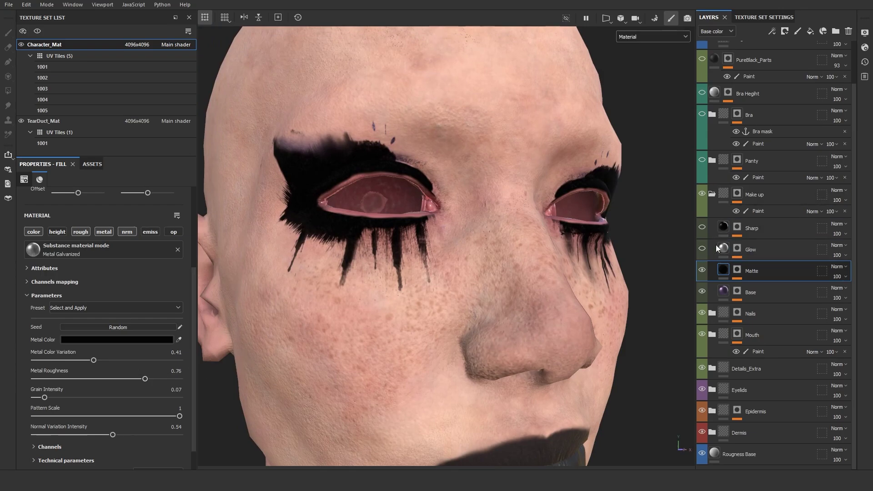
# Show the Glow layer and review its Metal Galvanized fill settings alongside the effect on the inner eyelids.
pyautogui.click(765, 253)
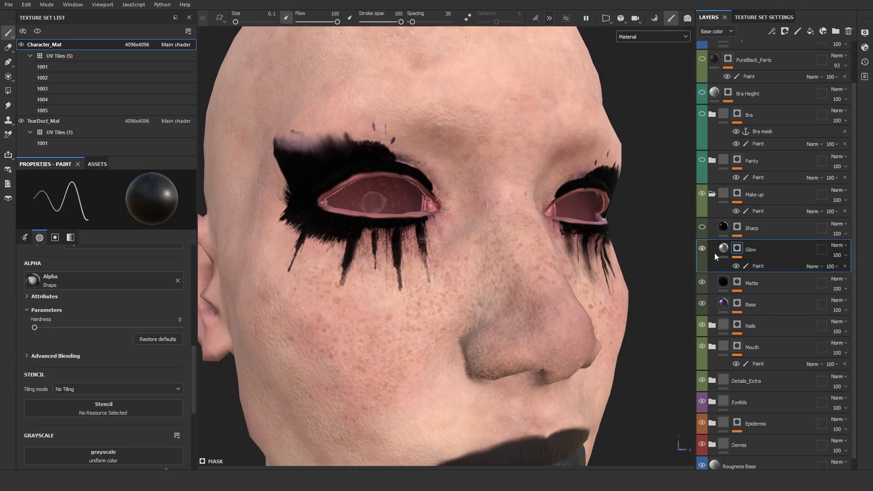
pyautogui.click(702, 248)
pyautogui.click(724, 248)
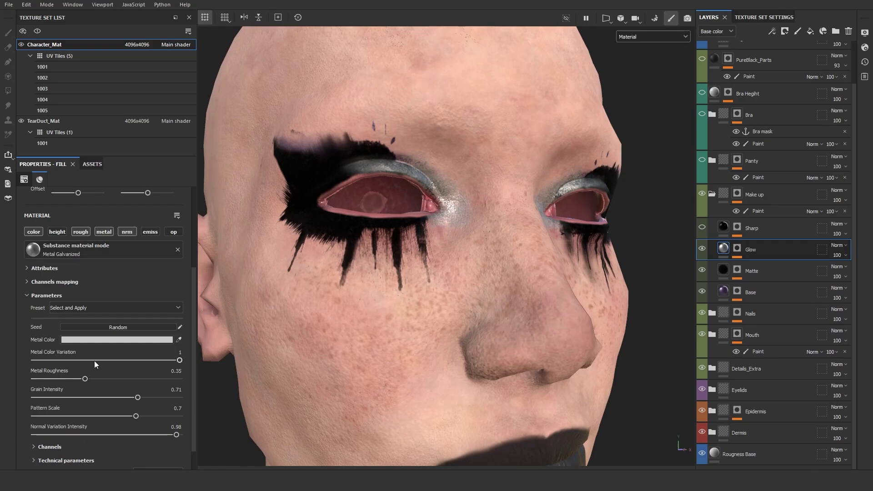
pyautogui.moveTo(435, 255)
pyautogui.keyDown('alt'); pyautogui.mouseDown()
pyautogui.moveTo(407, 257)
pyautogui.moveTo(430, 263)
pyautogui.moveTo(421, 265)
pyautogui.mouseUp(); pyautogui.keyUp('alt')
pyautogui.scroll(3, 442, 263)
pyautogui.keyDown('alt'); pyautogui.moveTo(421, 265); pyautogui.dragTo(529, 286, button='middle'); pyautogui.keyUp('alt')
pyautogui.moveTo(529, 286)
pyautogui.keyDown('alt'); pyautogui.mouseDown()
pyautogui.moveTo(477, 277)
pyautogui.moveTo(524, 276)
pyautogui.mouseUp(); pyautogui.keyUp('alt')
# Select the Glow layer's mask and examine the shimmer around the inner eye corners from several angles.
pyautogui.click(737, 249)
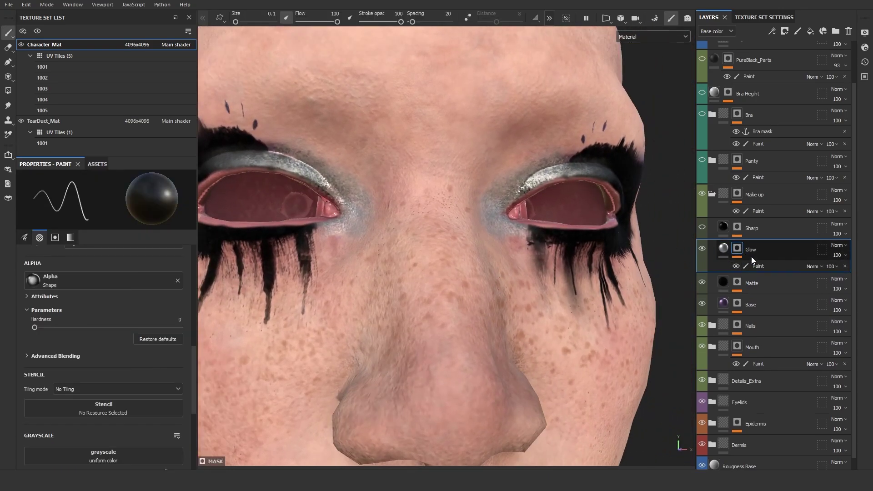
pyautogui.keyDown('alt'); pyautogui.moveTo(419, 275); pyautogui.dragTo(450, 277); pyautogui.keyUp('alt')
pyautogui.scroll(-3, 450, 277)
pyautogui.keyDown('alt'); pyautogui.moveTo(450, 277); pyautogui.dragTo(506, 269, button='middle'); pyautogui.keyUp('alt')
pyautogui.keyDown('alt'); pyautogui.moveTo(505, 269); pyautogui.dragTo(474, 265); pyautogui.keyUp('alt')
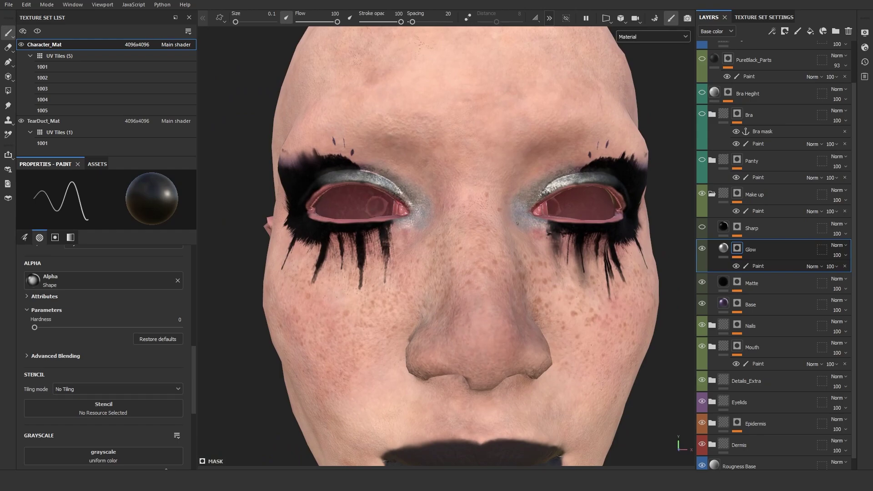
# Show the Sharp layer and open its fill settings to review color, roughness and metallic.
pyautogui.click(702, 227)
pyautogui.scroll(2, 533, 259)
pyautogui.keyDown('alt'); pyautogui.moveTo(537, 256); pyautogui.dragTo(573, 248); pyautogui.keyUp('alt')
pyautogui.click(728, 228)
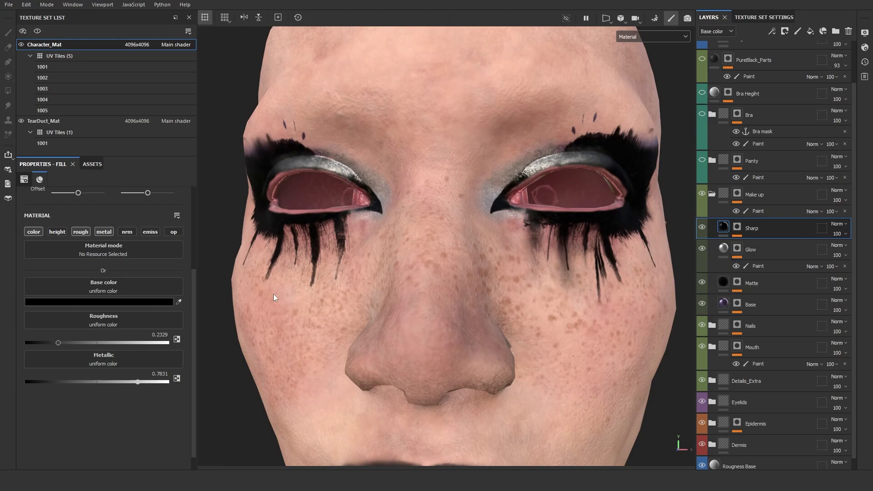
# Try the light base color C4B4B4 on the Sharp layer, inspect the inner eye corners and return the color to black.
pyautogui.click(116, 302)
pyautogui.moveTo(643, 352)
pyautogui.mouseDown()
pyautogui.moveTo(648, 359)
pyautogui.moveTo(642, 335)
pyautogui.mouseUp()
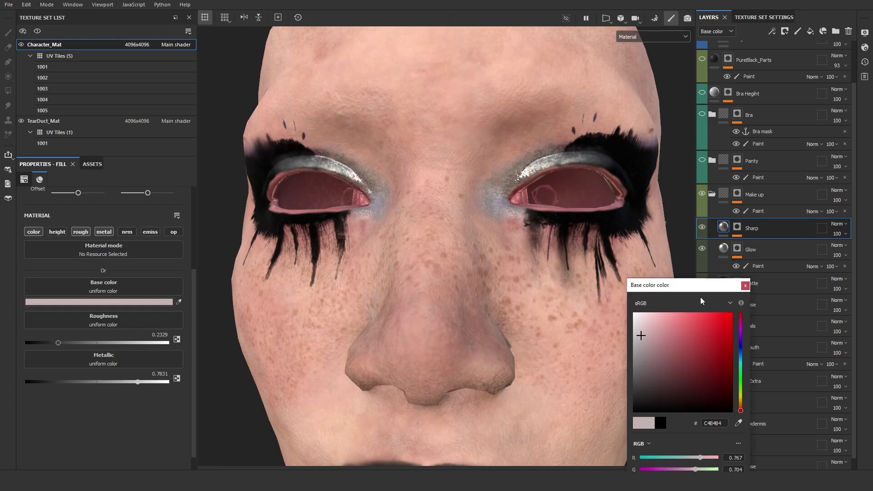
pyautogui.click(746, 287)
pyautogui.keyDown('alt'); pyautogui.moveTo(449, 233); pyautogui.dragTo(494, 230); pyautogui.keyUp('alt')
pyautogui.click(136, 302)
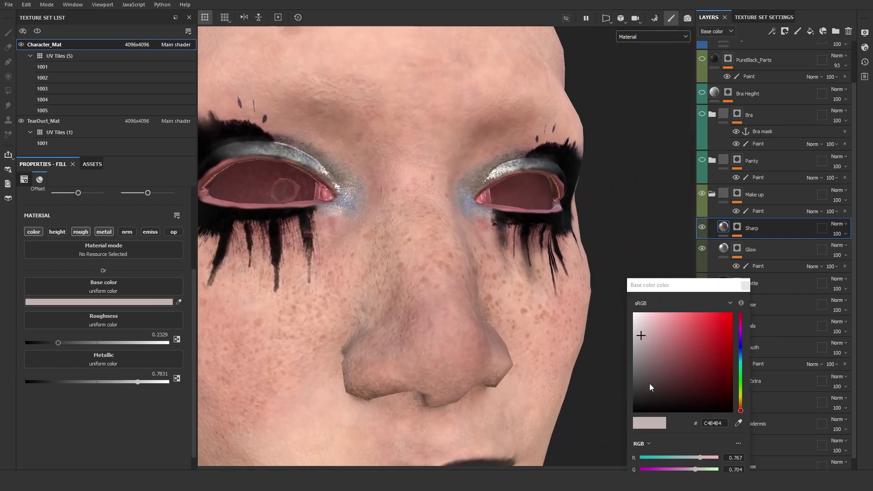
pyautogui.moveTo(641, 335); pyautogui.dragTo(610, 423)
pyautogui.click(746, 286)
# Toggle the Sharp layer's visibility to compare the inner eye corners, and collapse the Make up folder.
pyautogui.click(702, 228)
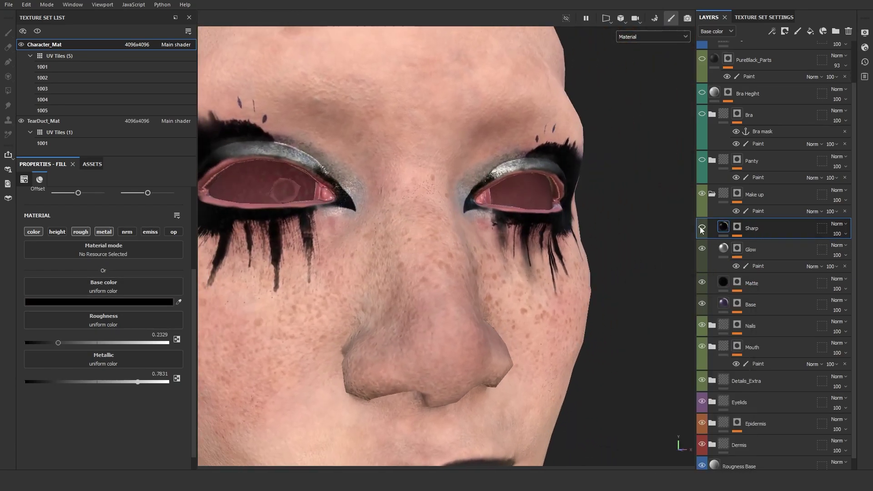
pyautogui.keyDown('alt'); pyautogui.moveTo(540, 209); pyautogui.dragTo(520, 211); pyautogui.keyUp('alt')
pyautogui.keyDown('alt'); pyautogui.moveTo(519, 211); pyautogui.dragTo(562, 210, button='middle'); pyautogui.keyUp('alt')
pyautogui.click(713, 194)
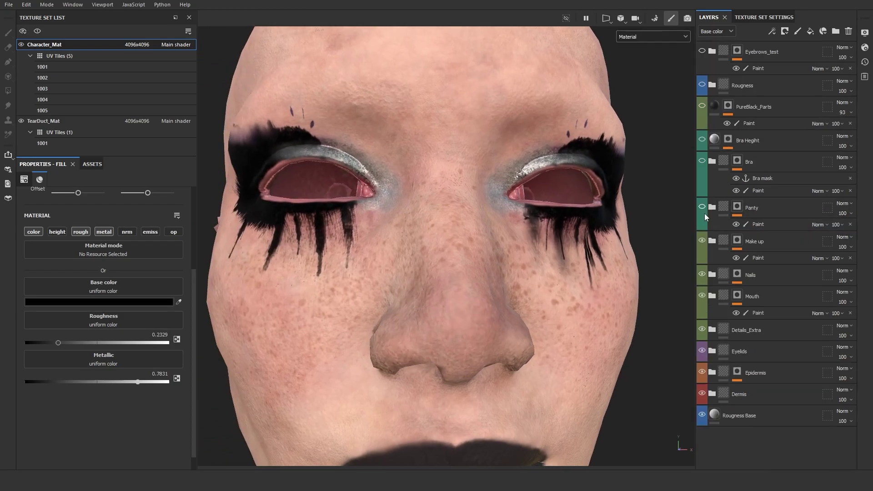
# Show the Panty folder on the character's lower body and expand it to list its layers.
pyautogui.scroll(-5, 573, 312)
pyautogui.keyDown('alt'); pyautogui.moveTo(581, 315); pyautogui.dragTo(573, 283); pyautogui.keyUp('alt')
pyautogui.scroll(-5, 573, 283)
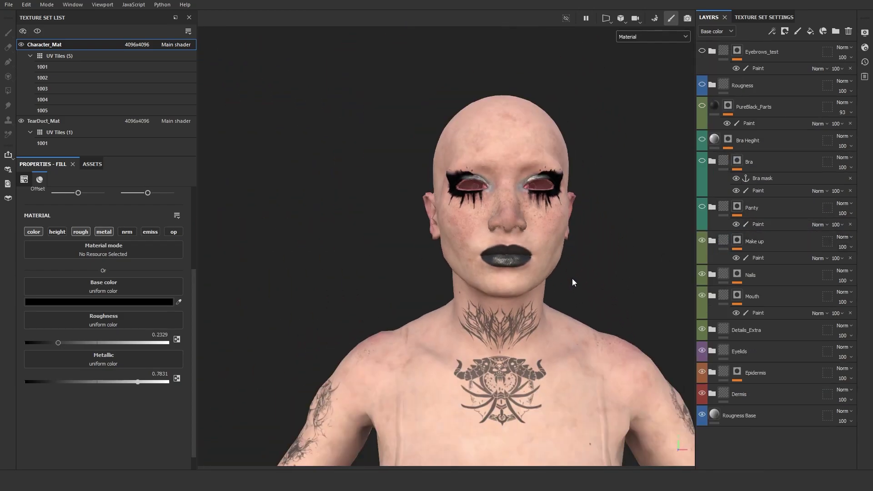
pyautogui.keyDown('alt'); pyautogui.moveTo(563, 327); pyautogui.dragTo(471, 119, button='middle'); pyautogui.keyUp('alt')
pyautogui.scroll(-3, 470, 285)
pyautogui.keyDown('alt'); pyautogui.moveTo(466, 309); pyautogui.dragTo(513, 248, button='middle'); pyautogui.keyUp('alt')
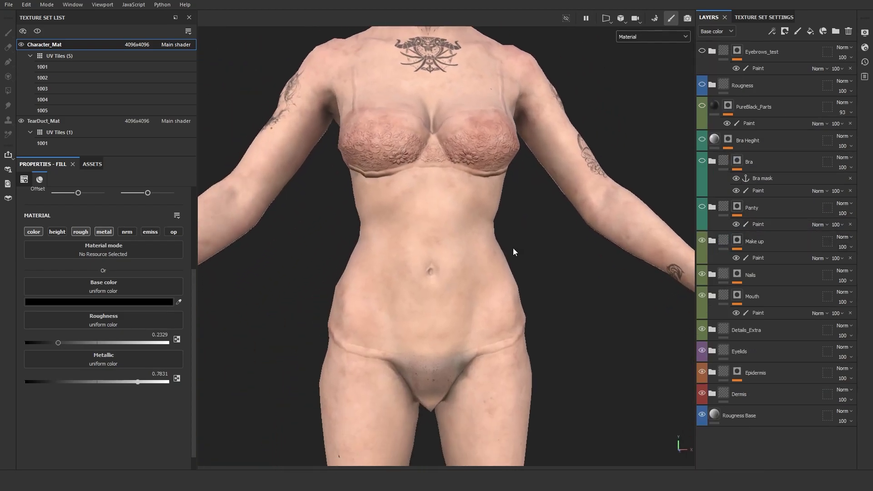
pyautogui.click(702, 208)
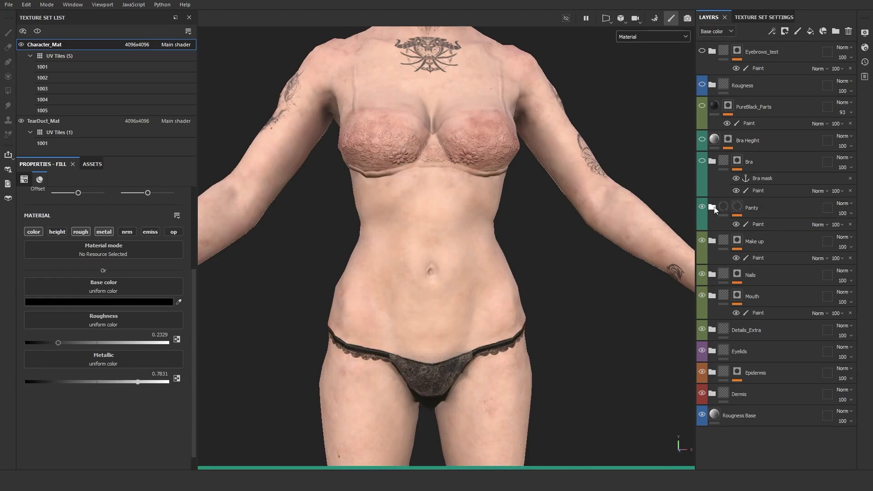
pyautogui.scroll(-3, 787, 244)
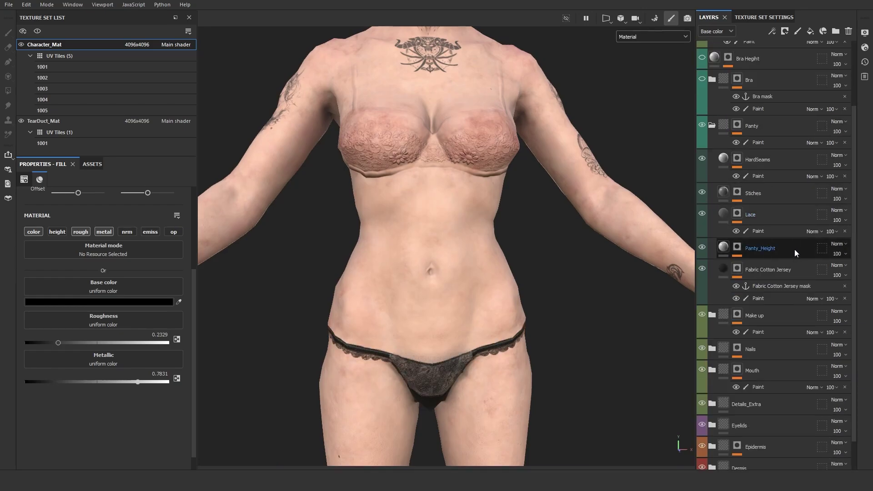
# Hide the layers above Fabric Cotton Jersey in the Panty folder and review the waistband path's alpha and brush settings in the folder mask.
pyautogui.scroll(2, 796, 253)
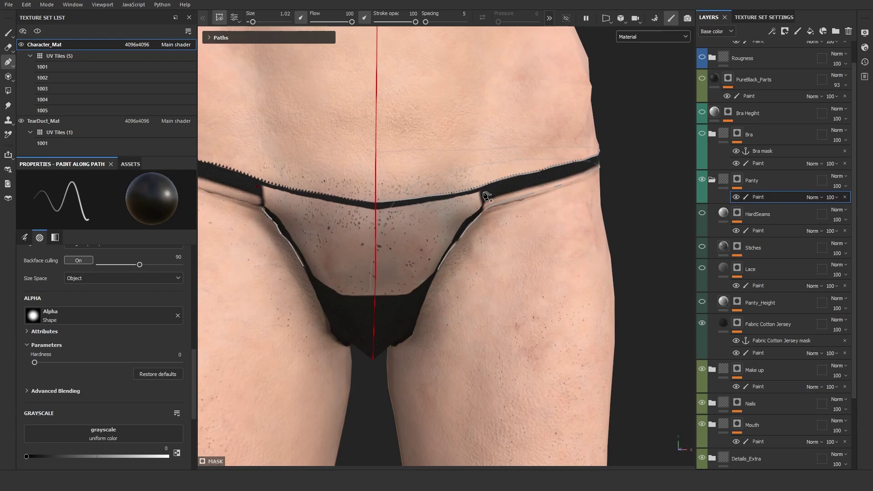
pyautogui.click(509, 184)
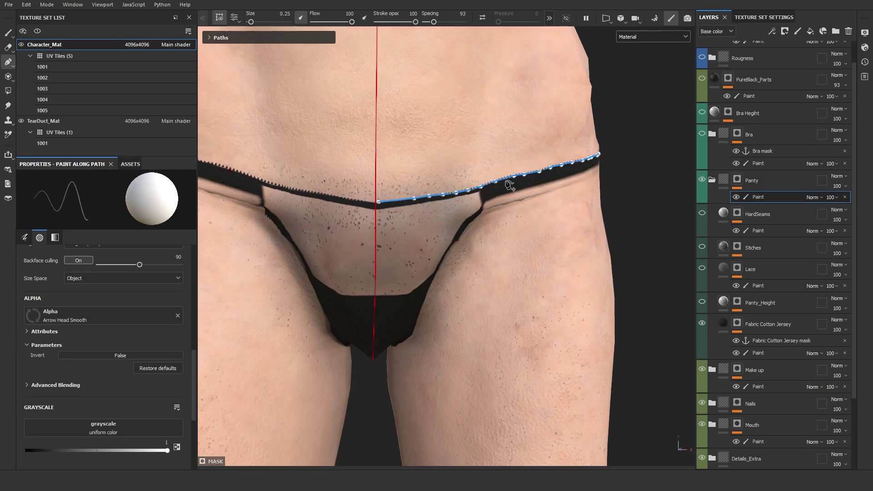
pyautogui.scroll(3, 509, 185)
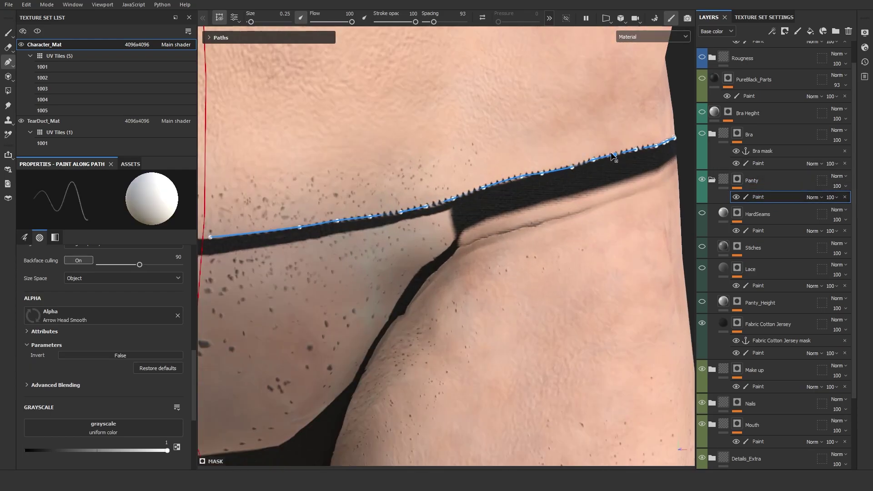
pyautogui.scroll(-2, 437, 306)
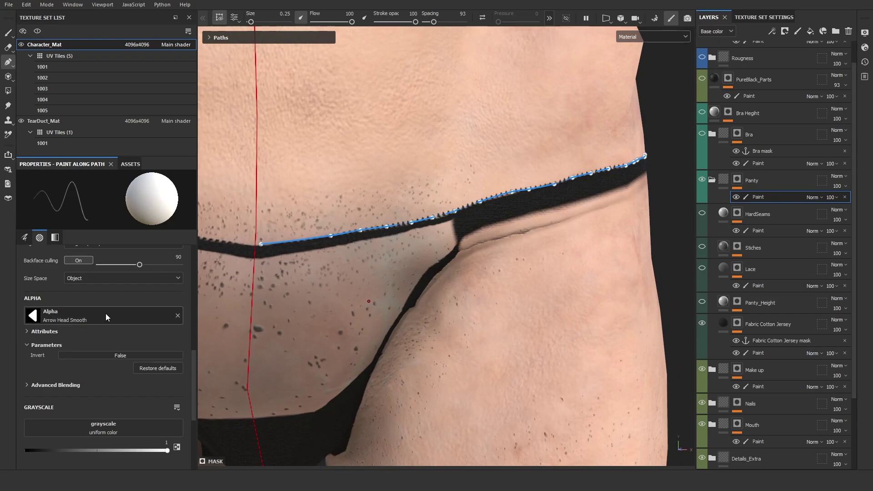
pyautogui.click(38, 332)
pyautogui.scroll(3, 142, 322)
pyautogui.scroll(6, 156, 324)
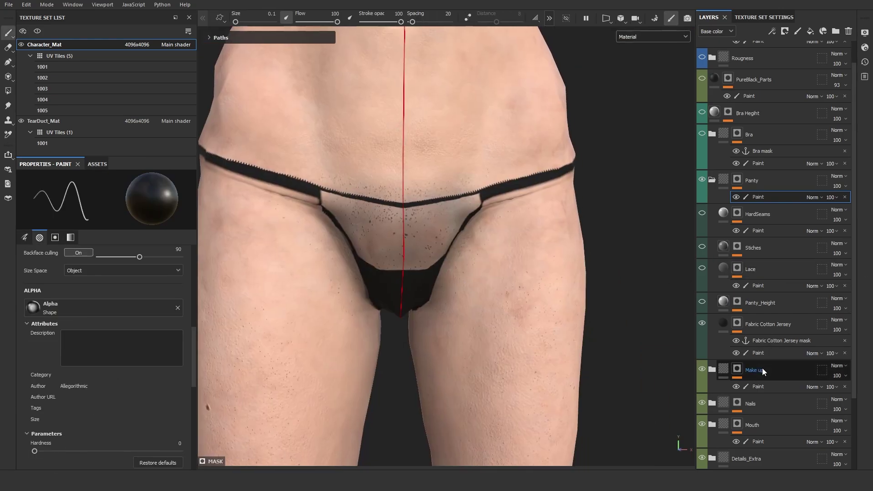
# Show the Panty_Height layer to compare its relief around the waistband and hide it again.
pyautogui.click(702, 303)
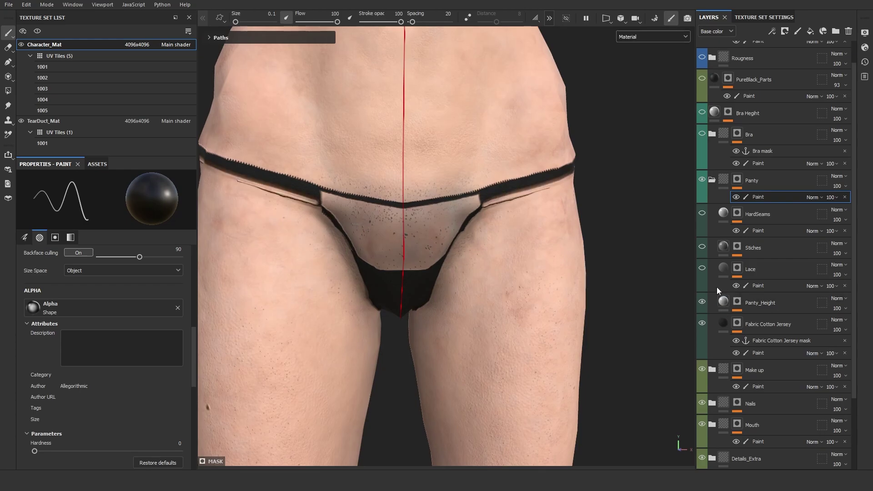
pyautogui.scroll(3, 624, 272)
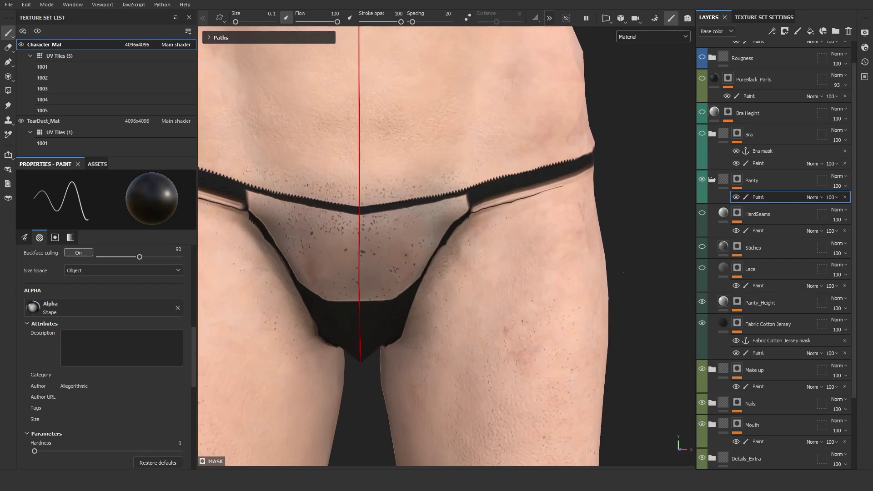
pyautogui.click(701, 304)
# Show the Lace layer and examine the lace pattern and scalloped trim up close from several angles.
pyautogui.click(703, 268)
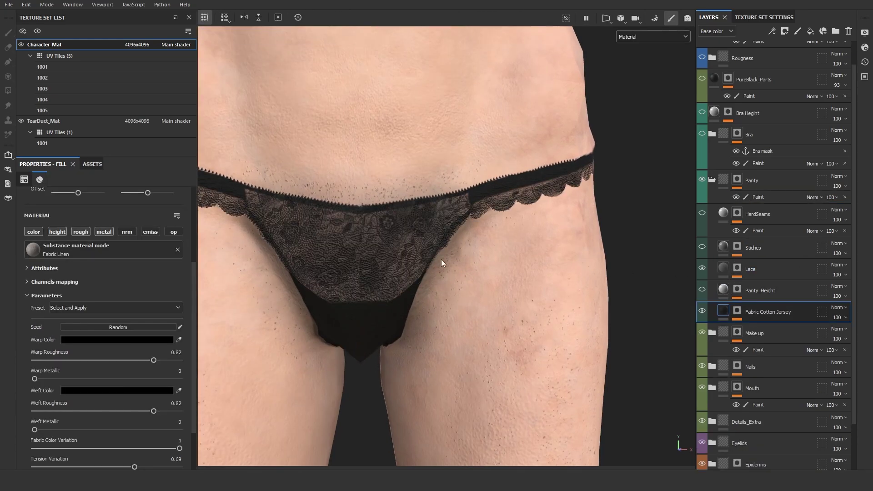
pyautogui.keyDown('alt'); pyautogui.moveTo(441, 259); pyautogui.dragTo(508, 284); pyautogui.keyUp('alt')
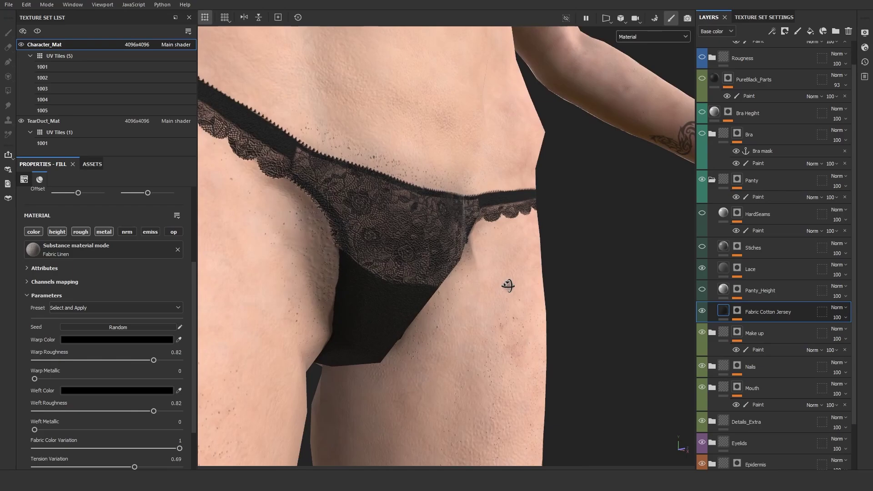
pyautogui.scroll(3, 408, 301)
pyautogui.keyDown('alt'); pyautogui.moveTo(409, 301); pyautogui.dragTo(454, 262, button='middle'); pyautogui.keyUp('alt')
pyautogui.scroll(2, 454, 262)
pyautogui.scroll(-2, 520, 246)
pyautogui.scroll(-5, 520, 246)
pyautogui.moveTo(537, 253)
pyautogui.keyDown('alt'); pyautogui.mouseDown()
pyautogui.moveTo(509, 263)
pyautogui.moveTo(538, 247)
pyautogui.mouseUp(); pyautogui.keyUp('alt')
# Review the Lace layer's mask brush settings and the substance material used in its fill.
pyautogui.click(737, 269)
pyautogui.press('1')
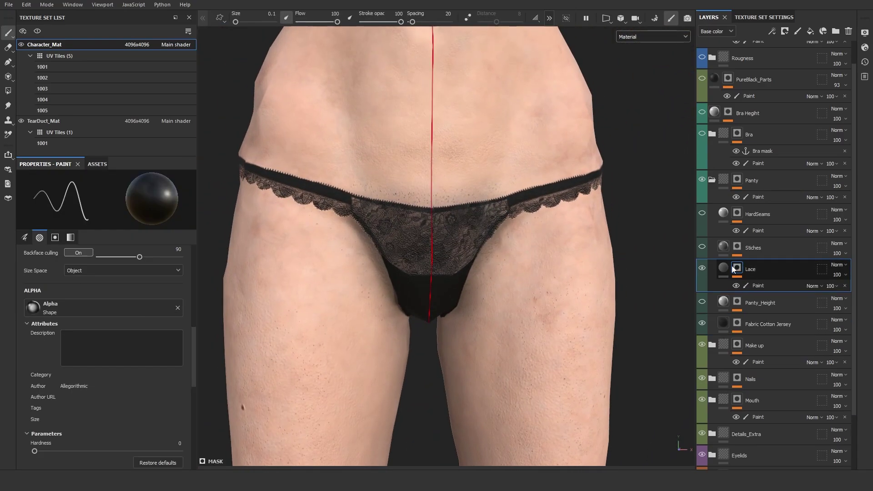
pyautogui.scroll(5, 159, 302)
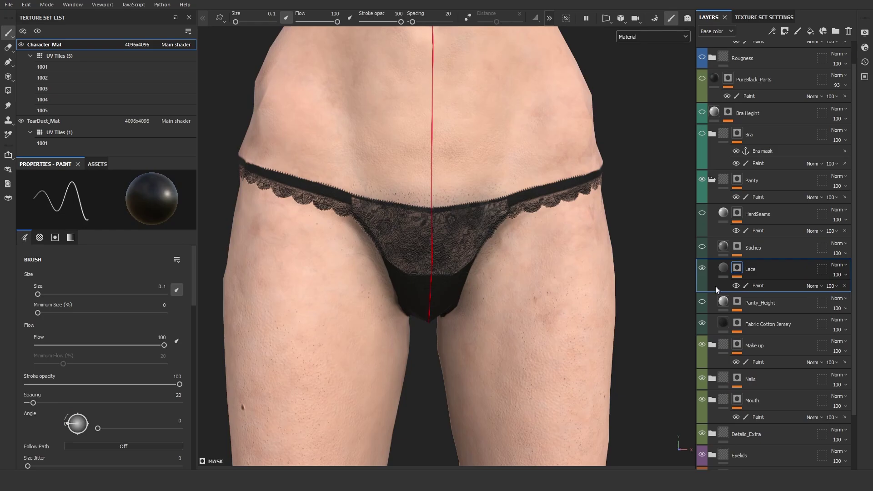
pyautogui.click(724, 268)
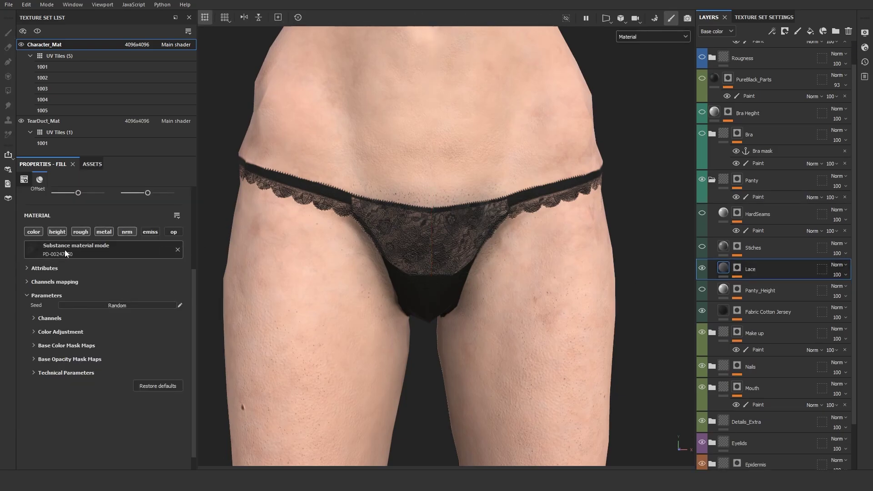
pyautogui.keyDown('alt'); pyautogui.moveTo(546, 194); pyautogui.dragTo(542, 221); pyautogui.keyUp('alt')
pyautogui.scroll(2, 484, 212)
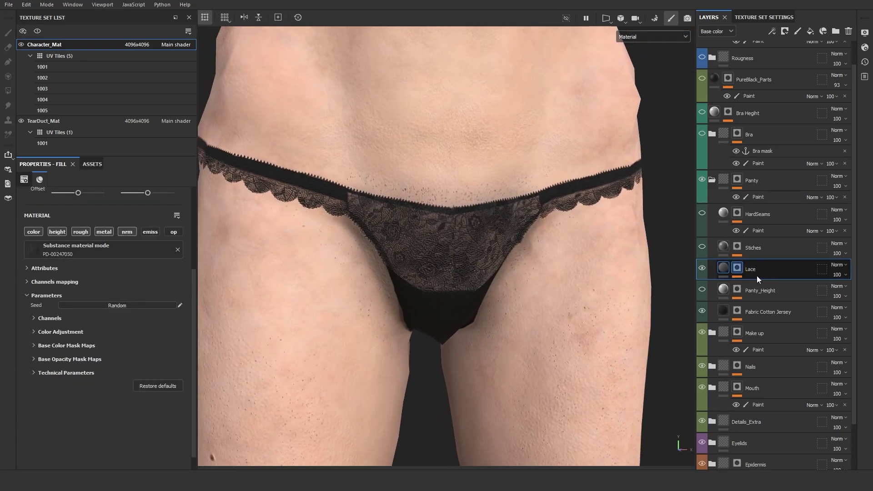
# Select the paint effect on the Lace mask and examine the black-and-white mask from several sides.
pyautogui.click(740, 269)
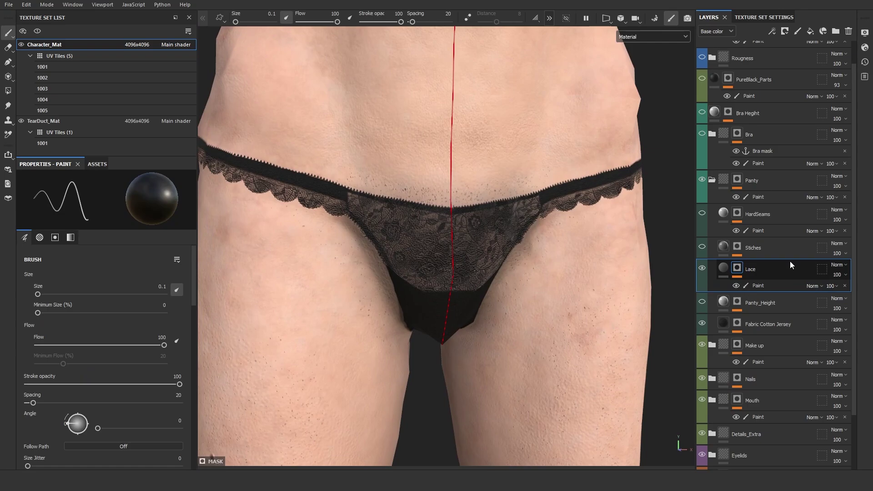
pyautogui.click(759, 285)
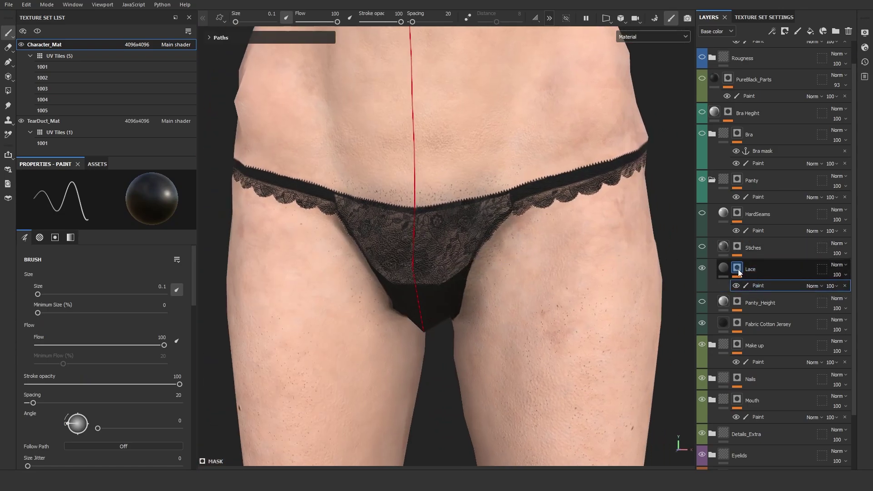
pyautogui.press('m')
pyautogui.keyDown('alt'); pyautogui.moveTo(553, 233); pyautogui.dragTo(563, 213); pyautogui.keyUp('alt')
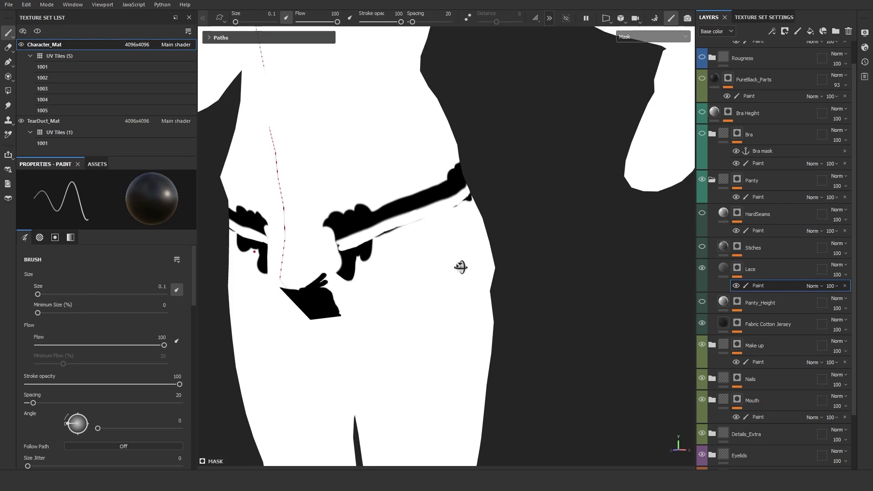
pyautogui.keyDown('alt'); pyautogui.moveTo(461, 267); pyautogui.dragTo(310, 193); pyautogui.keyUp('alt')
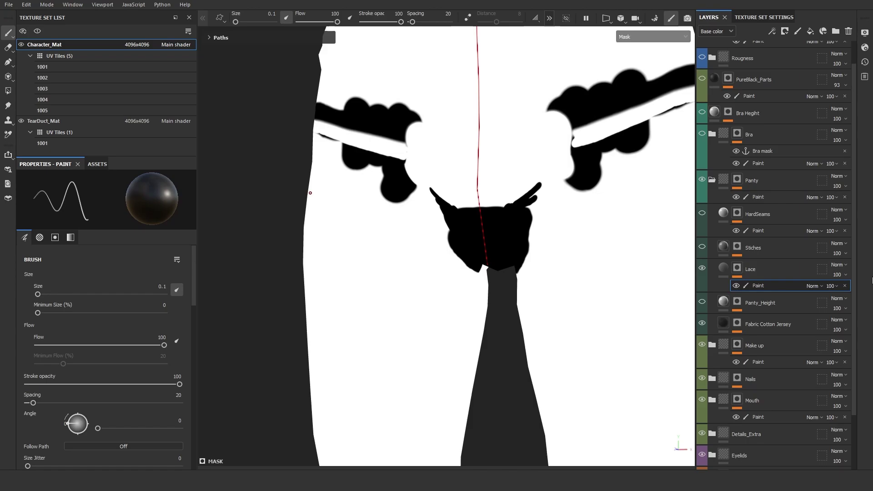
# Display the Fabric Cotton Jersey layer's mask and compare its painted areas with the Lace mask.
pyautogui.click(737, 324)
pyautogui.moveTo(567, 229)
pyautogui.keyDown('alt'); pyautogui.mouseDown()
pyautogui.moveTo(581, 220)
pyautogui.moveTo(573, 242)
pyautogui.mouseUp(); pyautogui.keyUp('alt')
pyautogui.keyDown('alt'); pyautogui.moveTo(574, 243); pyautogui.dragTo(489, 298, button='middle'); pyautogui.keyUp('alt')
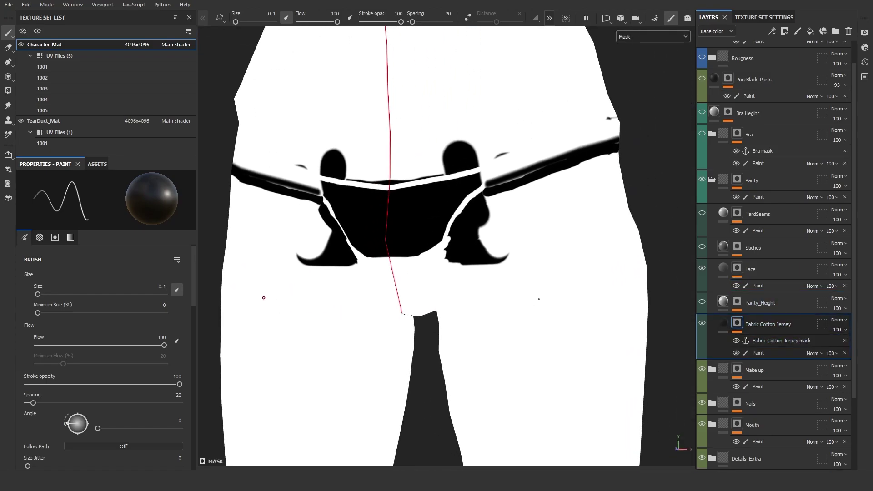
# Try Opacity Mask 1 at 1 in the Lace fill material, return it to 0 and compare the lace's transparency.
pyautogui.click(721, 268)
pyautogui.click(740, 269)
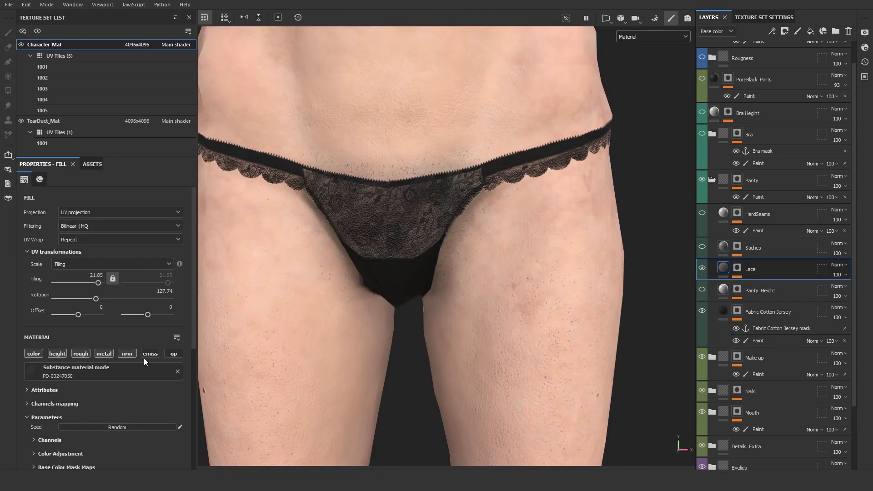
pyautogui.scroll(-5, 144, 359)
pyautogui.moveTo(42, 289); pyautogui.dragTo(241, 277)
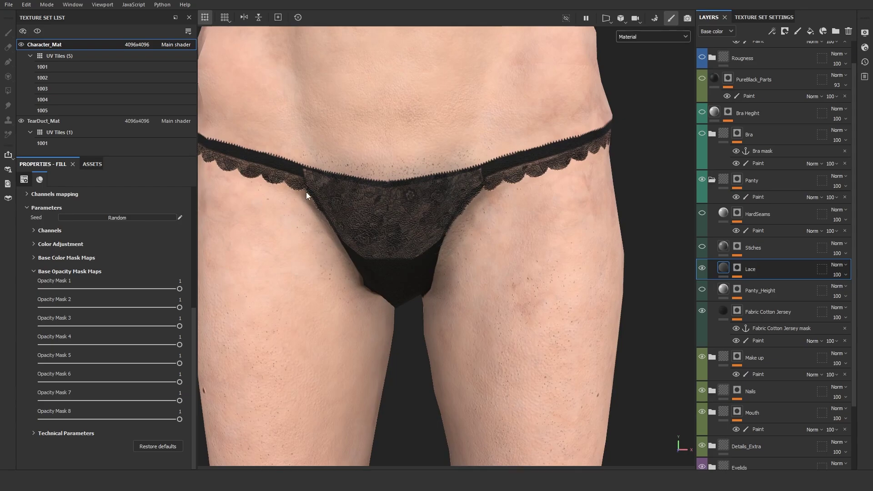
pyautogui.moveTo(56, 286); pyautogui.dragTo(4, 274)
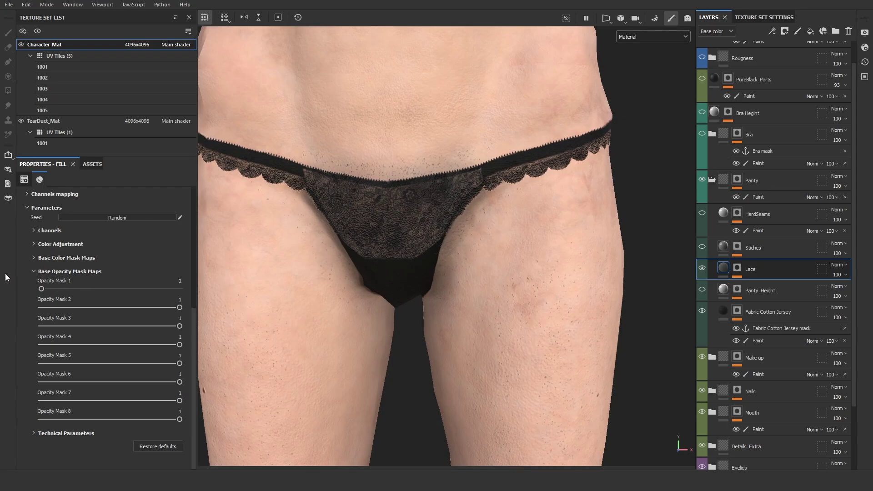
pyautogui.keyDown('alt'); pyautogui.moveTo(565, 244); pyautogui.dragTo(499, 236); pyautogui.keyUp('alt')
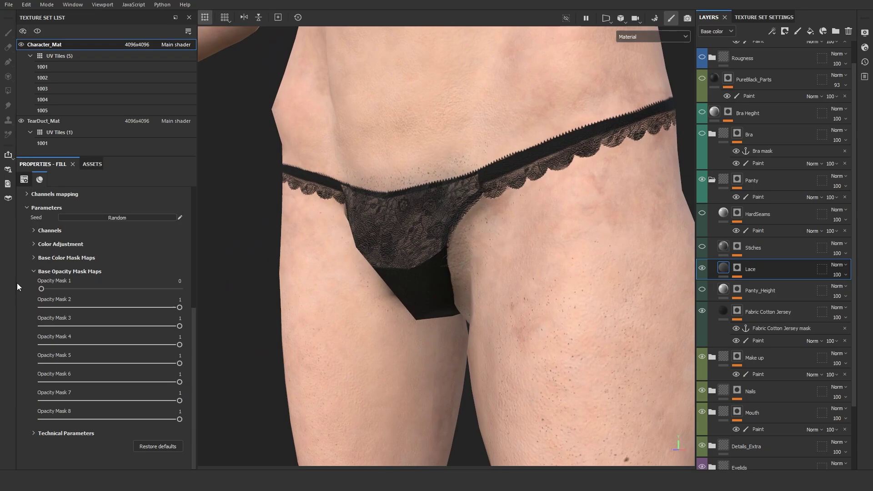
# Show the Stiches layer and select the paint effect in its mask.
pyautogui.scroll(5, 151, 294)
pyautogui.keyDown('alt'); pyautogui.moveTo(244, 288); pyautogui.dragTo(289, 276); pyautogui.keyUp('alt')
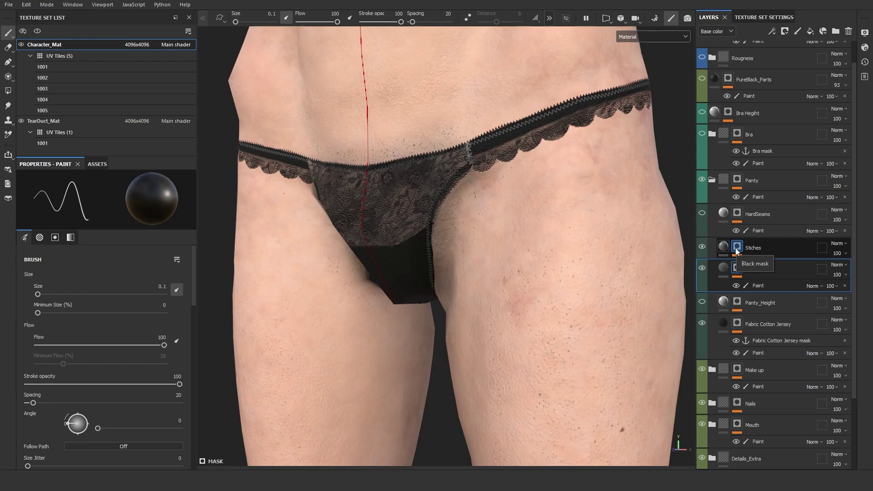
pyautogui.click(737, 255)
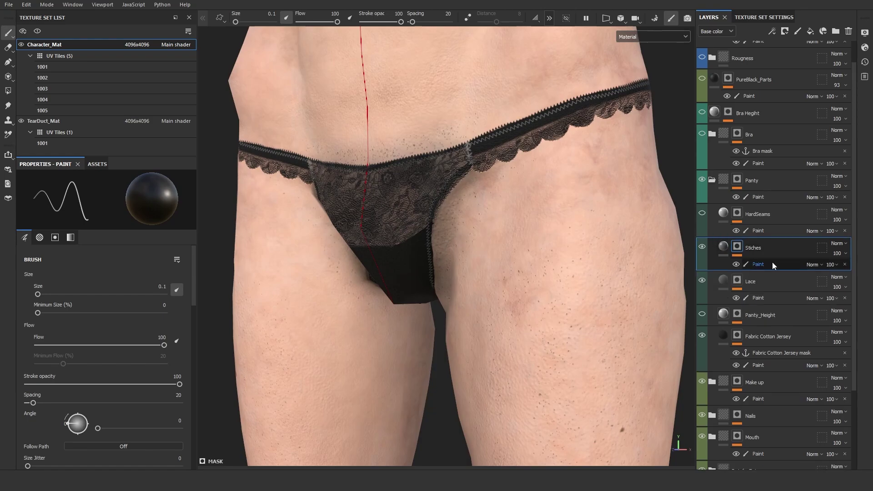
pyautogui.click(772, 263)
pyautogui.keyDown('alt'); pyautogui.moveTo(419, 181); pyautogui.dragTo(491, 185); pyautogui.keyUp('alt')
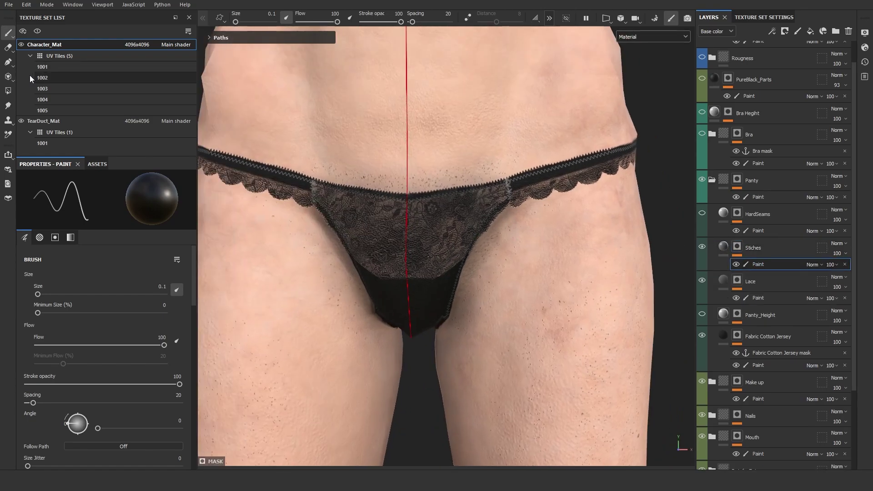
# Display the Stiches paint paths with the path tool and examine the stitching along the seams up close.
pyautogui.click(9, 62)
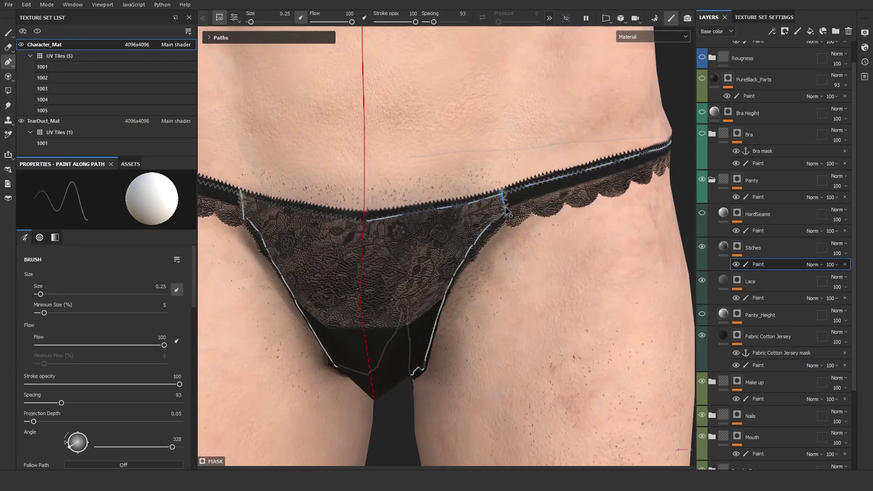
pyautogui.scroll(5, 506, 207)
pyautogui.keyDown('alt'); pyautogui.moveTo(498, 258); pyautogui.dragTo(507, 207); pyautogui.keyUp('alt')
pyautogui.scroll(2, 426, 274)
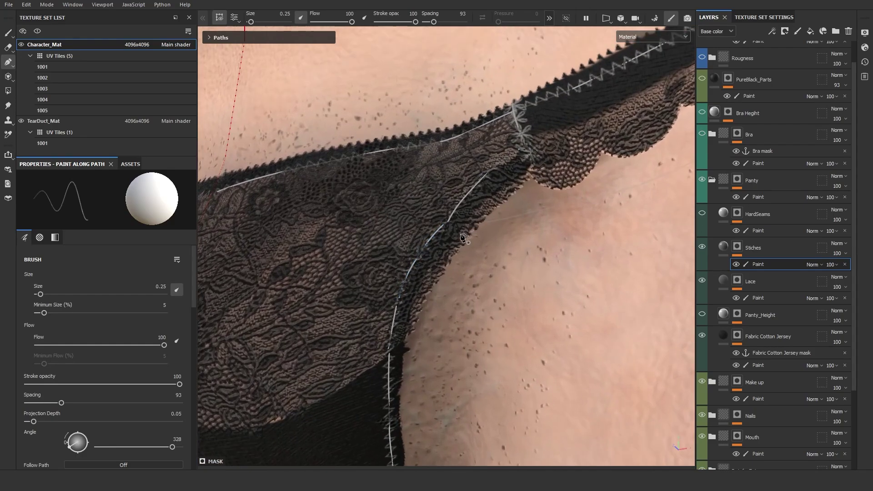
# Show the HardSeams layer, select its mask's paint effect, and examine the panty seams from front and back.
pyautogui.scroll(-6, 506, 197)
pyautogui.moveTo(513, 203)
pyautogui.keyDown('alt'); pyautogui.mouseDown()
pyautogui.moveTo(448, 245)
pyautogui.moveTo(390, 241)
pyautogui.moveTo(356, 255)
pyautogui.moveTo(452, 224)
pyautogui.mouseUp(); pyautogui.keyUp('alt')
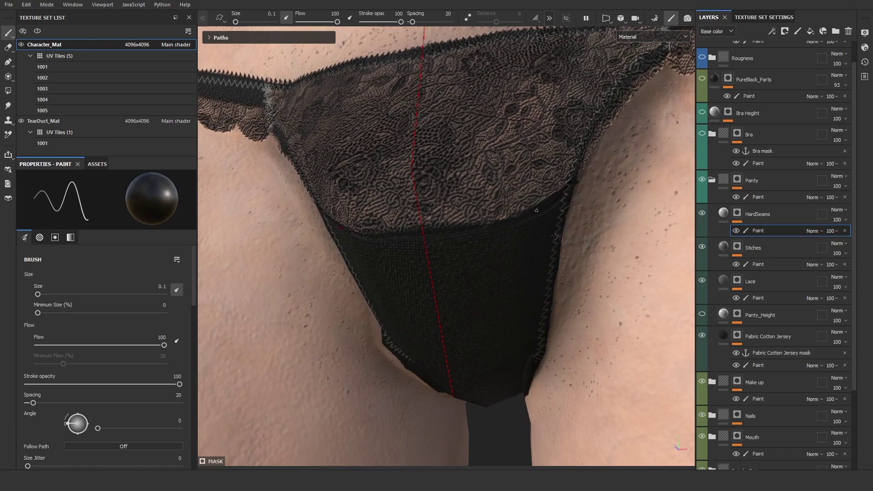
pyautogui.scroll(-6, 536, 211)
pyautogui.keyDown('alt'); pyautogui.moveTo(537, 210); pyautogui.dragTo(391, 232); pyautogui.keyUp('alt')
pyautogui.keyDown('shift'); pyautogui.moveTo(475, 225); pyautogui.dragTo(442, 236, button='right'); pyautogui.keyUp('shift')
pyautogui.keyDown('alt'); pyautogui.moveTo(442, 235); pyautogui.dragTo(449, 244); pyautogui.keyUp('alt')
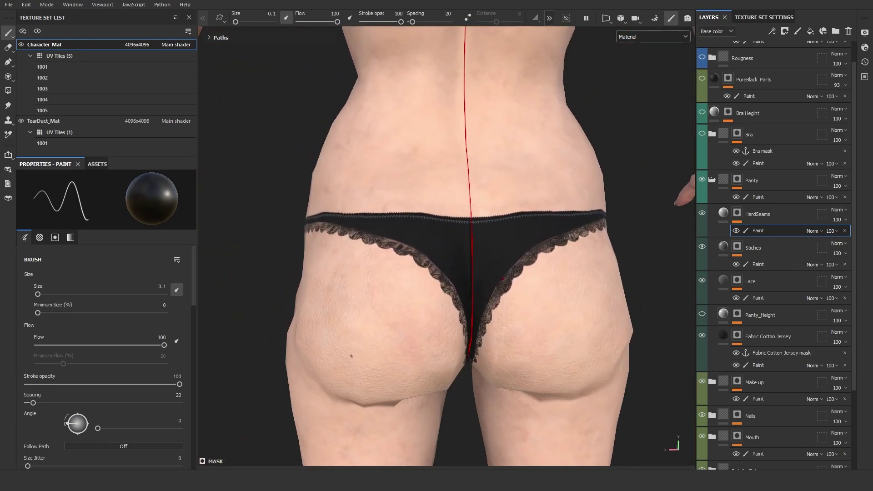
# Enable the Stiches fill's height channel at about -0.09 and show the Panty_Height layer to inspect the panty's relief.
pyautogui.scroll(6, 449, 243)
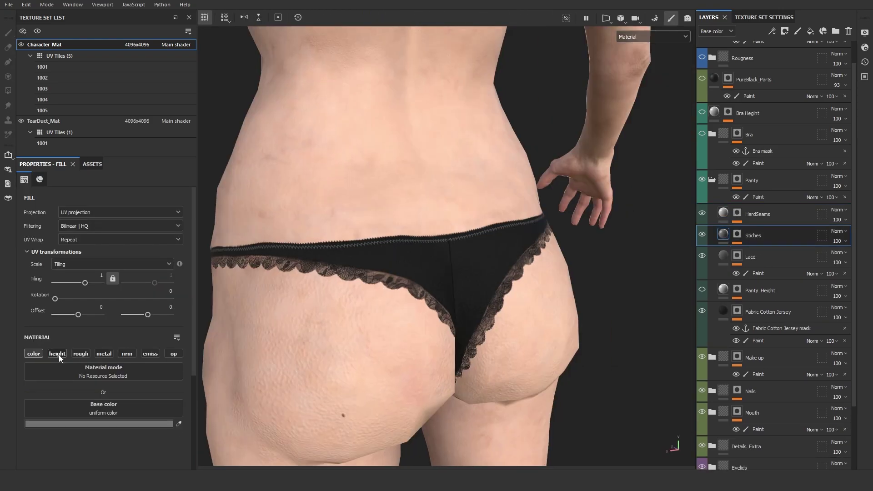
pyautogui.click(35, 354)
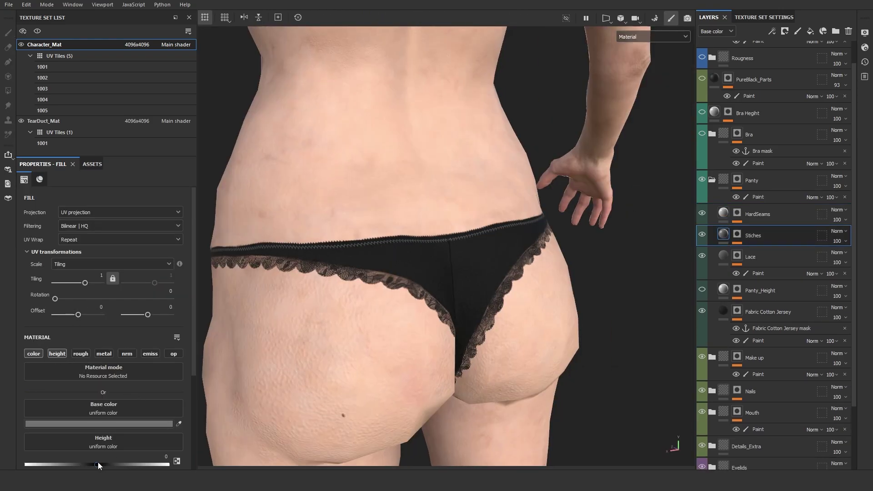
pyautogui.moveTo(97, 463)
pyautogui.mouseDown()
pyautogui.moveTo(111, 463)
pyautogui.moveTo(87, 460)
pyautogui.mouseUp()
pyautogui.scroll(6, 423, 248)
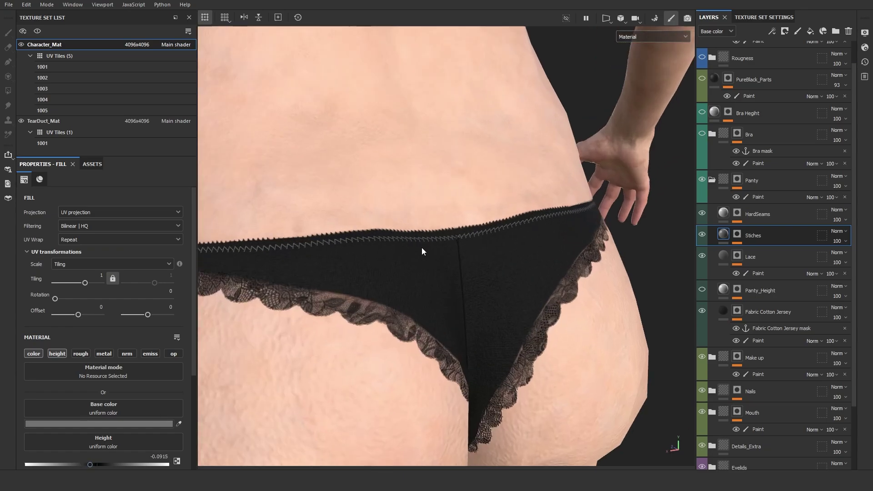
pyautogui.keyDown('alt'); pyautogui.moveTo(423, 248); pyautogui.dragTo(491, 255); pyautogui.keyUp('alt')
pyautogui.moveTo(87, 462)
pyautogui.mouseDown()
pyautogui.moveTo(125, 460)
pyautogui.moveTo(87, 460)
pyautogui.mouseUp()
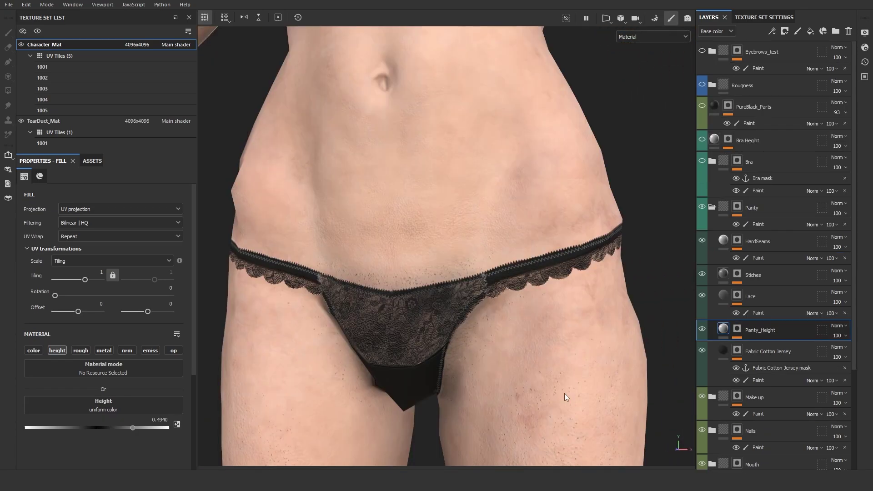
pyautogui.moveTo(564, 394)
pyautogui.keyDown('alt'); pyautogui.mouseDown()
pyautogui.moveTo(550, 304)
pyautogui.moveTo(678, 265)
pyautogui.mouseUp(); pyautogui.keyUp('alt')
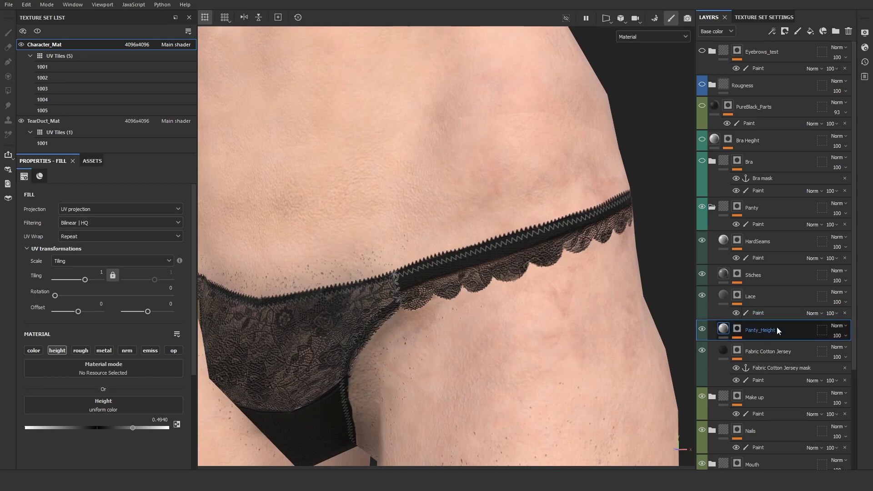
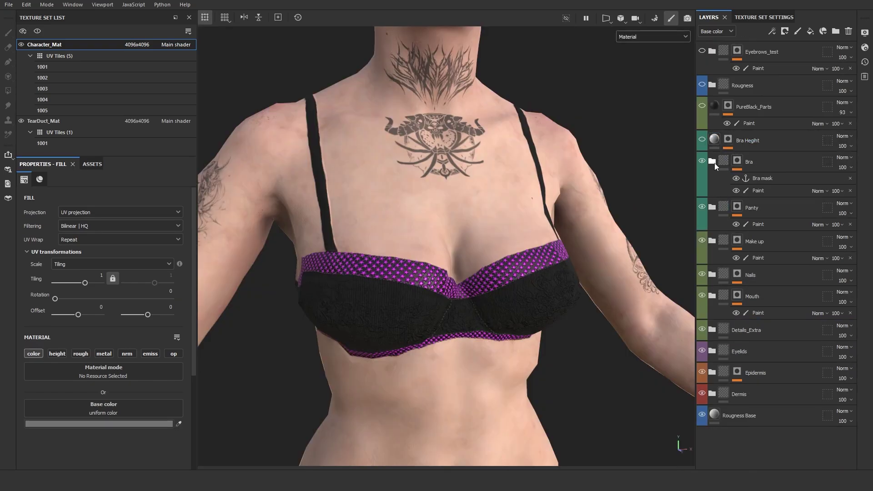
# Expand the Bra folder and its Fabric Baseball Hat subfolder to show the bra's base fabric layers.
pyautogui.click(712, 162)
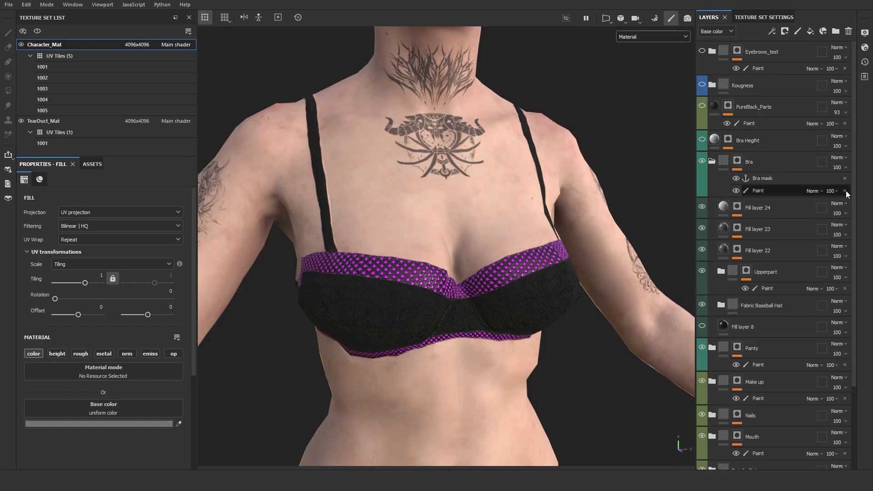
pyautogui.keyDown('alt'); pyautogui.moveTo(517, 261); pyautogui.dragTo(556, 224, button='middle'); pyautogui.keyUp('alt')
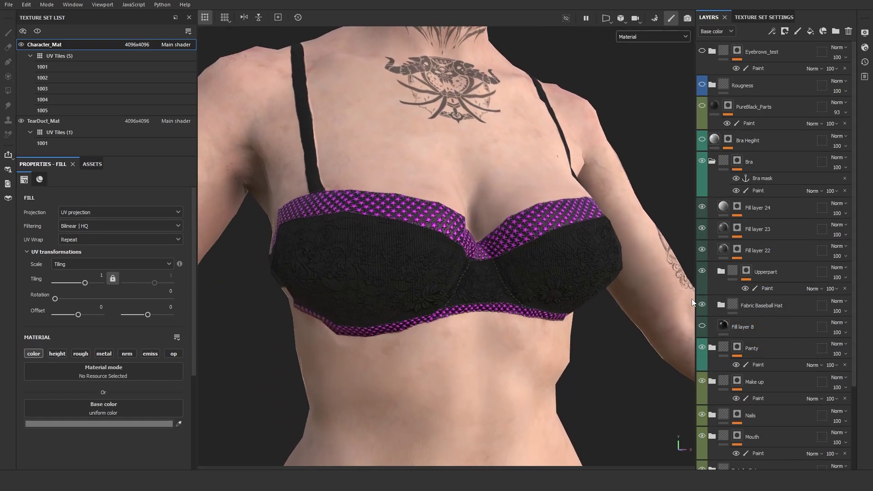
pyautogui.click(721, 306)
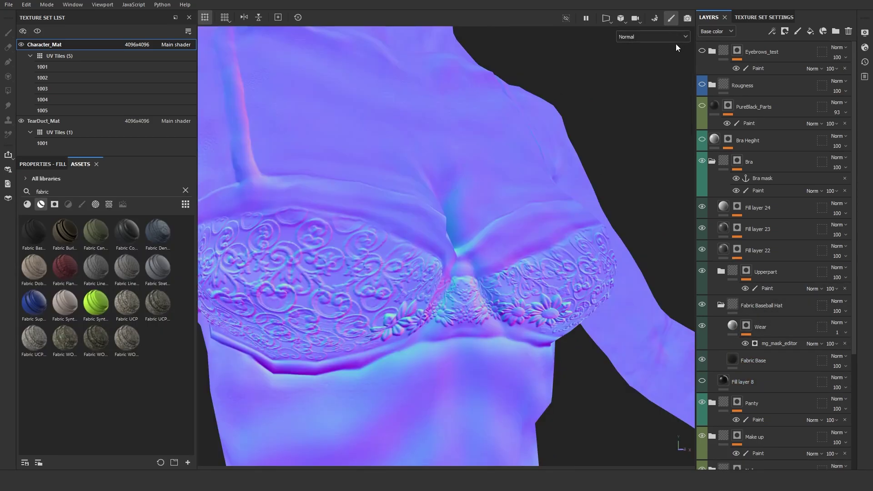
# Display the Normal mesh map to examine the bra's embossed floral pattern, return to the material view and collapse the Fabric Baseball Hat subfolder.
pyautogui.click(675, 38)
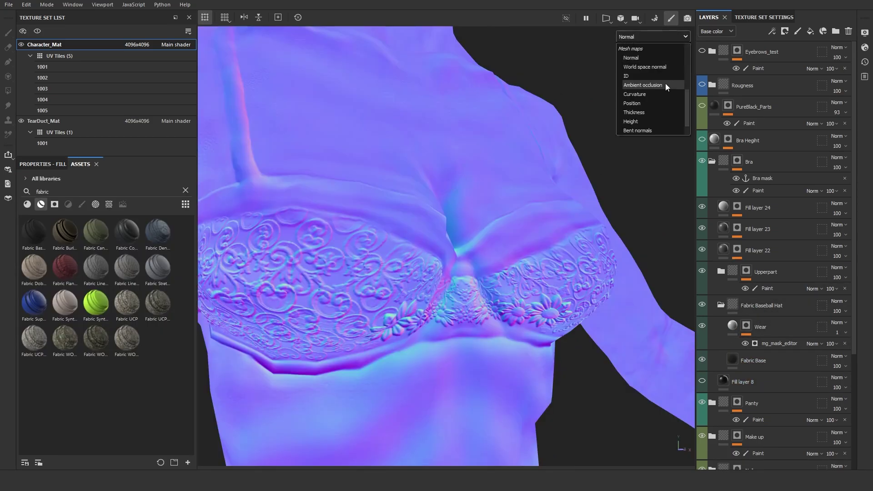
pyautogui.click(649, 58)
pyautogui.keyDown('alt'); pyautogui.moveTo(533, 214); pyautogui.dragTo(515, 207); pyautogui.keyUp('alt')
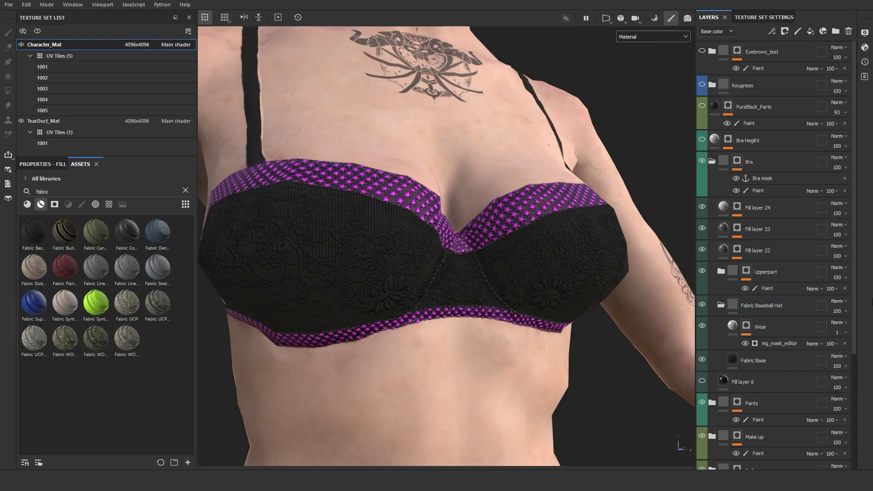
pyautogui.click(721, 305)
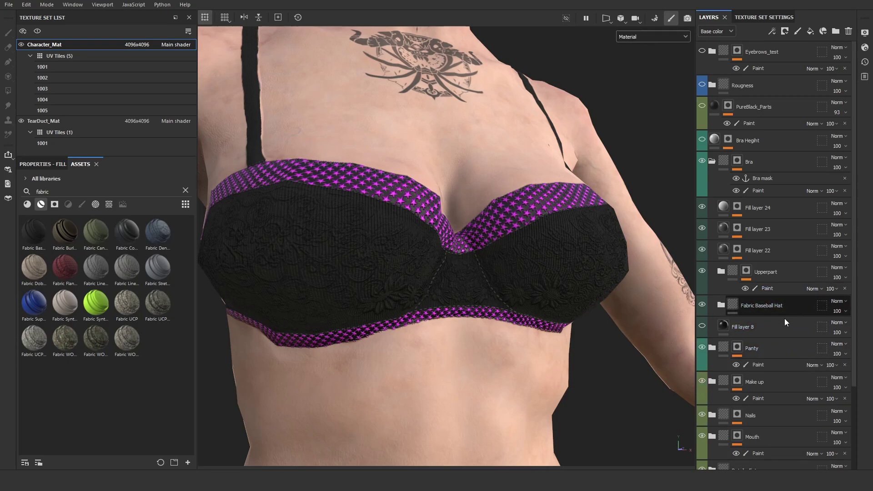
pyautogui.keyDown('alt'); pyautogui.moveTo(575, 244); pyautogui.dragTo(565, 259); pyautogui.keyUp('alt')
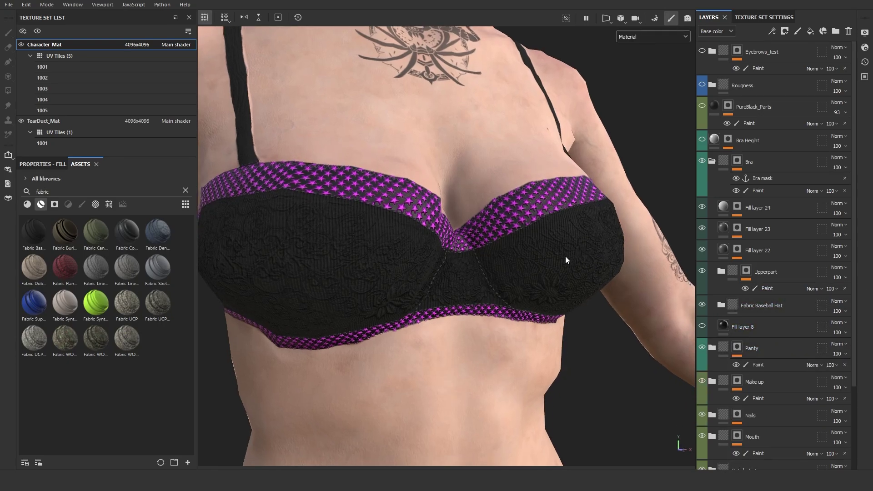
# Expand the Upperpart subfolder and inspect Fill layer 20's star mask and the settings of its Star Five Branch fill.
pyautogui.click(721, 272)
pyautogui.keyDown('alt'); pyautogui.moveTo(513, 245); pyautogui.dragTo(487, 244); pyautogui.keyUp('alt')
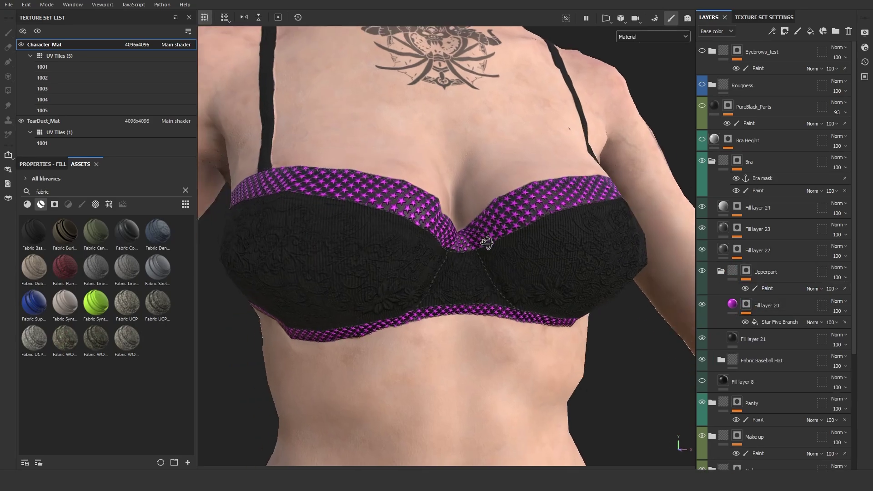
pyautogui.keyDown('alt'); pyautogui.click(747, 306); pyautogui.keyUp('alt')
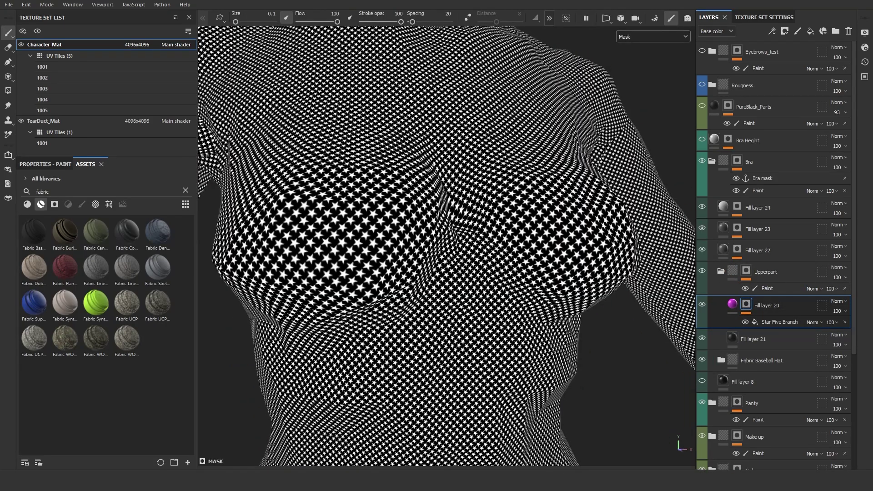
pyautogui.click(767, 322)
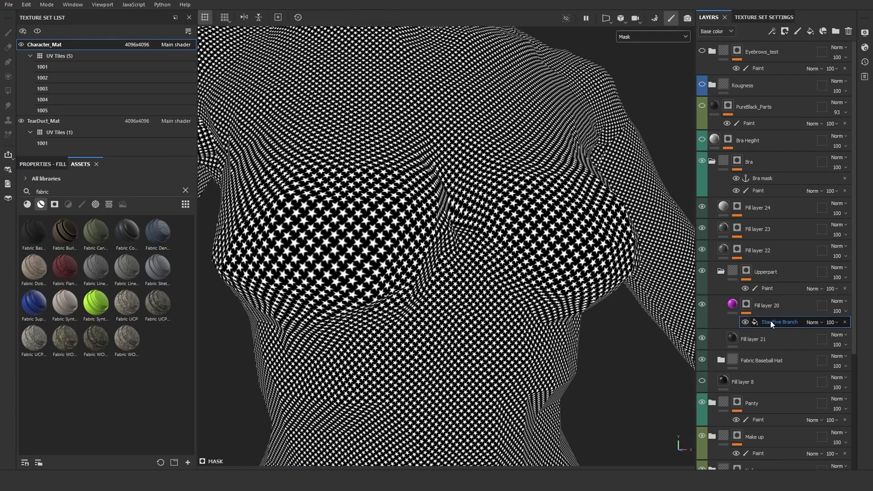
pyautogui.click(41, 164)
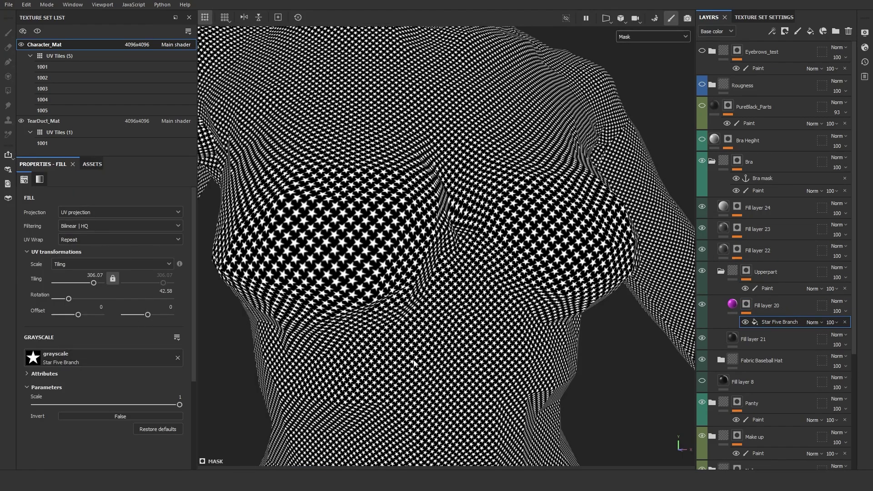
# Review Fill layer 20's magenta material settings and examine the star-patterned trim on the bra.
pyautogui.click(732, 305)
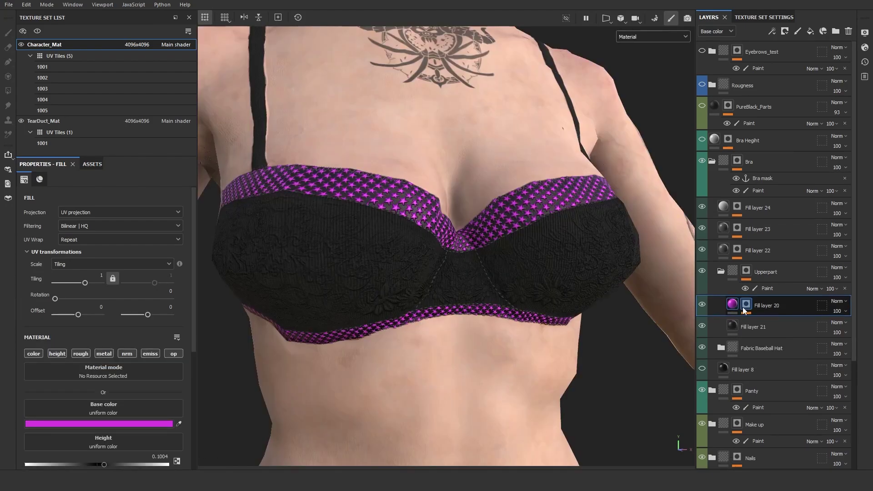
pyautogui.scroll(-1, 170, 299)
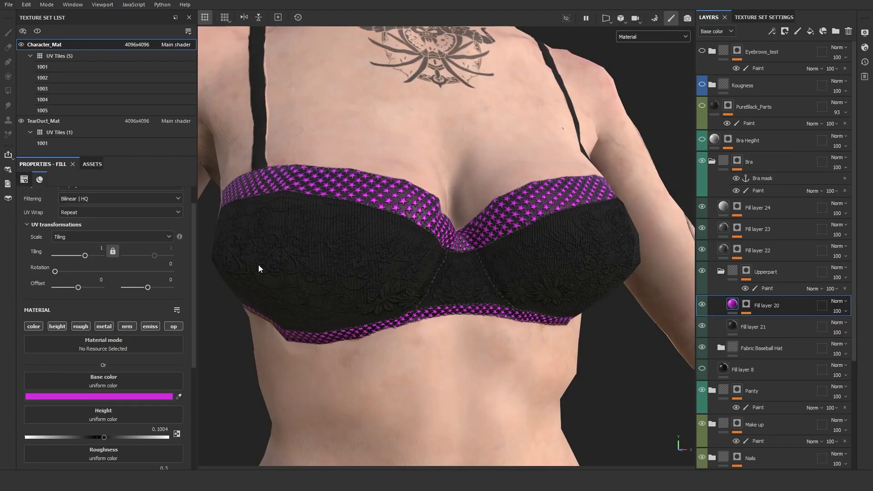
pyautogui.scroll(1, 172, 248)
pyautogui.keyDown('alt'); pyautogui.moveTo(448, 230); pyautogui.dragTo(536, 241); pyautogui.keyUp('alt')
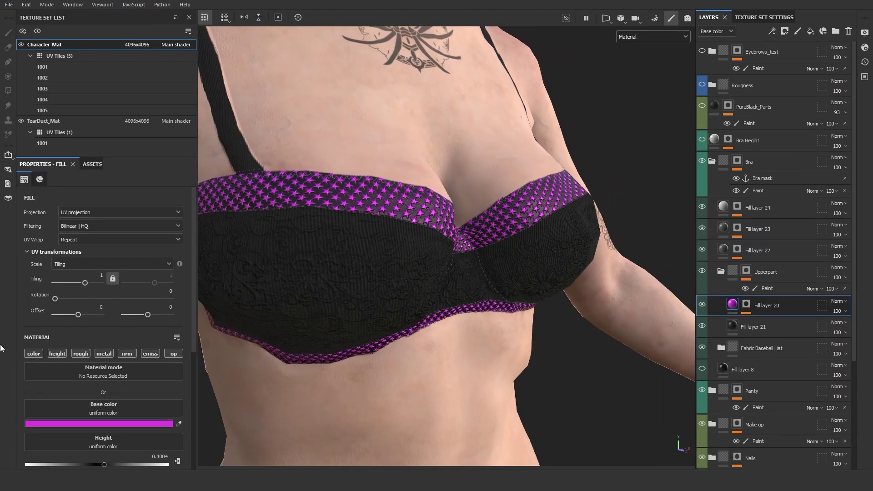
pyautogui.keyDown('alt'); pyautogui.moveTo(503, 192); pyautogui.dragTo(546, 216, button='middle'); pyautogui.keyUp('alt')
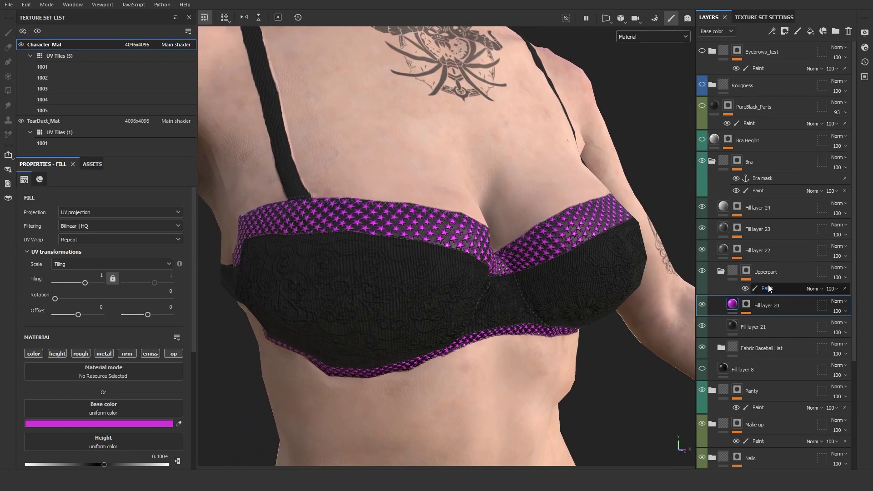
# Isolate the Upperpart folder's mask, examine its painted trim bands around the bra, and return to the material view.
pyautogui.keyDown('alt'); pyautogui.click(746, 270); pyautogui.keyUp('alt')
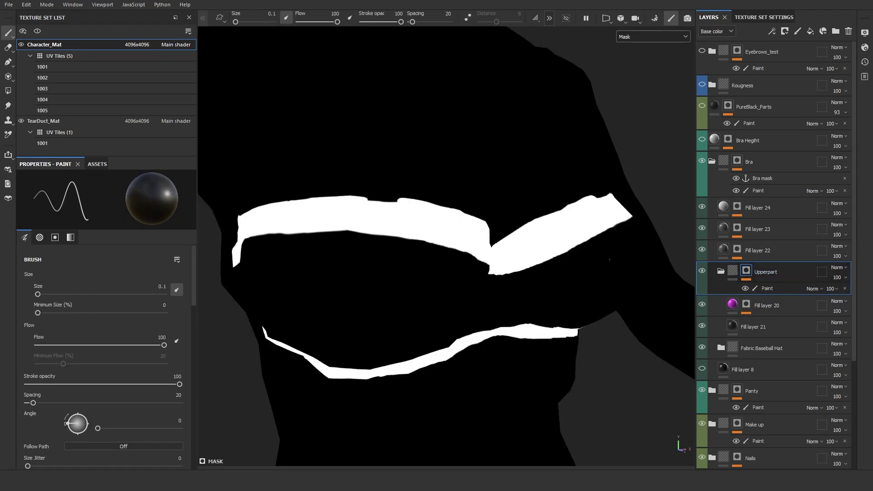
pyautogui.click(721, 272)
pyautogui.keyDown('alt'); pyautogui.moveTo(660, 236); pyautogui.dragTo(446, 244); pyautogui.keyUp('alt')
pyautogui.keyDown('alt'); pyautogui.moveTo(546, 262); pyautogui.dragTo(400, 263, button='middle'); pyautogui.keyUp('alt')
pyautogui.scroll(-5, 401, 263)
pyautogui.moveTo(405, 266)
pyautogui.keyDown('alt'); pyautogui.mouseDown()
pyautogui.moveTo(571, 261)
pyautogui.moveTo(439, 282)
pyautogui.moveTo(405, 250)
pyautogui.mouseUp(); pyautogui.keyUp('alt')
pyautogui.keyDown('alt'); pyautogui.moveTo(515, 268); pyautogui.dragTo(553, 285); pyautogui.keyUp('alt')
pyautogui.keyDown('alt'); pyautogui.moveTo(395, 251); pyautogui.dragTo(350, 254); pyautogui.keyUp('alt')
pyautogui.click(721, 272)
pyautogui.click(733, 272)
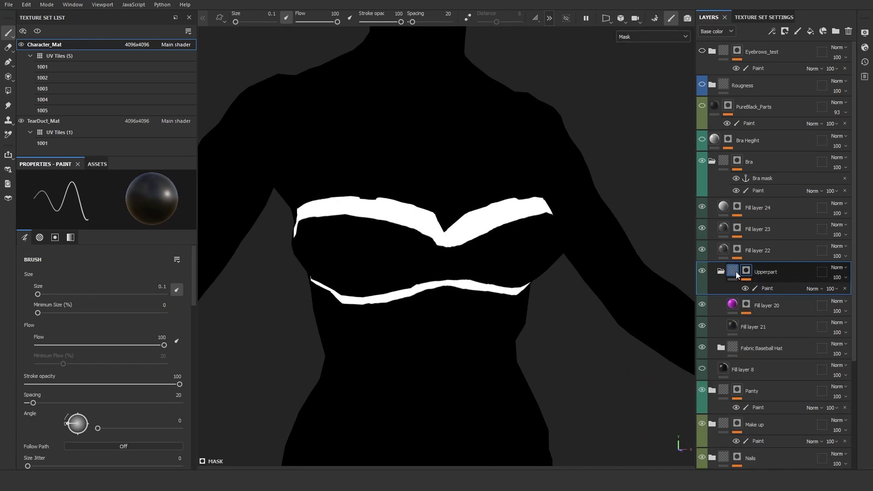
pyautogui.keyDown('alt'); pyautogui.moveTo(532, 233); pyautogui.dragTo(550, 259); pyautogui.keyUp('alt')
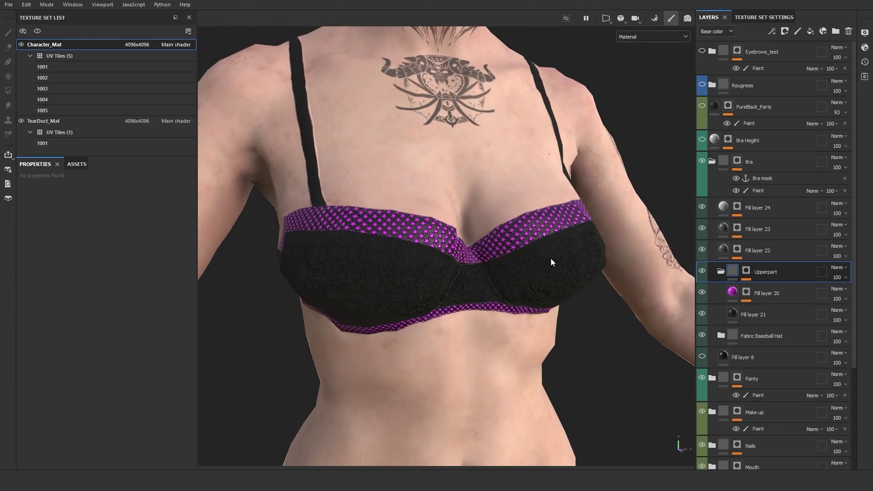
# Select Fill layer 22, switch its visibility off and back on, and examine its stitching on the bra.
pyautogui.click(777, 250)
pyautogui.keyDown('alt'); pyautogui.moveTo(590, 284); pyautogui.dragTo(571, 283); pyautogui.keyUp('alt')
pyautogui.keyDown('alt'); pyautogui.moveTo(571, 284); pyautogui.dragTo(532, 270, button='middle'); pyautogui.keyUp('alt')
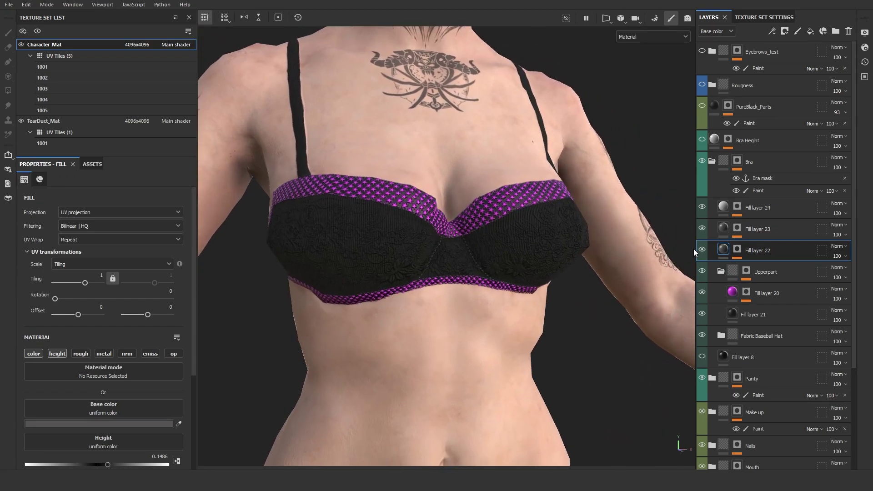
pyautogui.click(701, 249)
pyautogui.click(702, 251)
pyautogui.keyDown('alt'); pyautogui.moveTo(599, 256); pyautogui.dragTo(523, 273); pyautogui.keyUp('alt')
pyautogui.keyDown('alt'); pyautogui.moveTo(523, 272); pyautogui.dragTo(571, 296, button='right'); pyautogui.keyUp('alt')
pyautogui.keyDown('alt'); pyautogui.moveTo(525, 288); pyautogui.dragTo(546, 285); pyautogui.keyUp('alt')
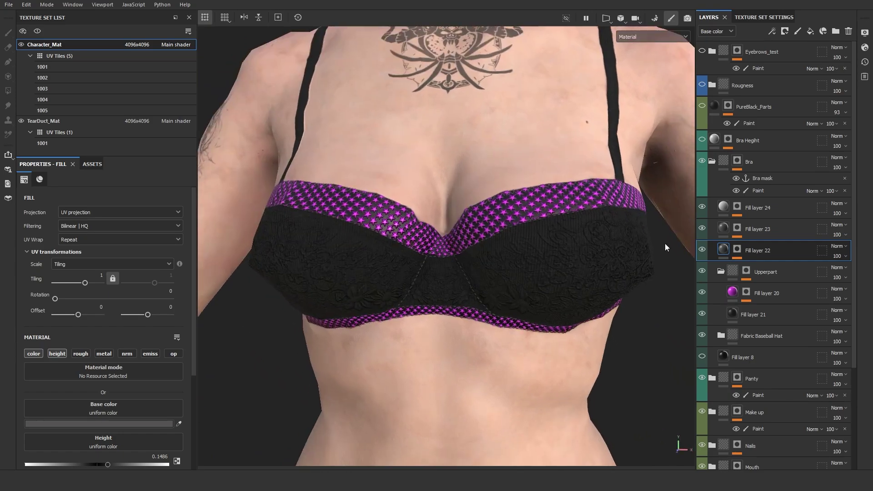
# Select the paint effect in Fill layer 22's mask and toggle Fill layer 23 to compare the stitching on the bra's side band.
pyautogui.click(740, 248)
pyautogui.click(775, 267)
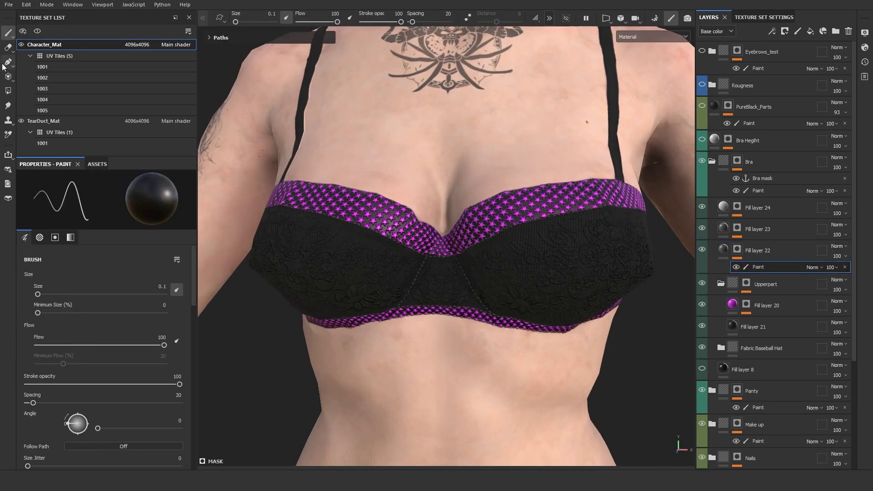
pyautogui.scroll(3, 466, 256)
pyautogui.keyDown('alt'); pyautogui.moveTo(627, 231); pyautogui.dragTo(259, 198); pyautogui.keyUp('alt')
pyautogui.scroll(3, 564, 230)
pyautogui.click(704, 228)
pyautogui.scroll(-2, 607, 271)
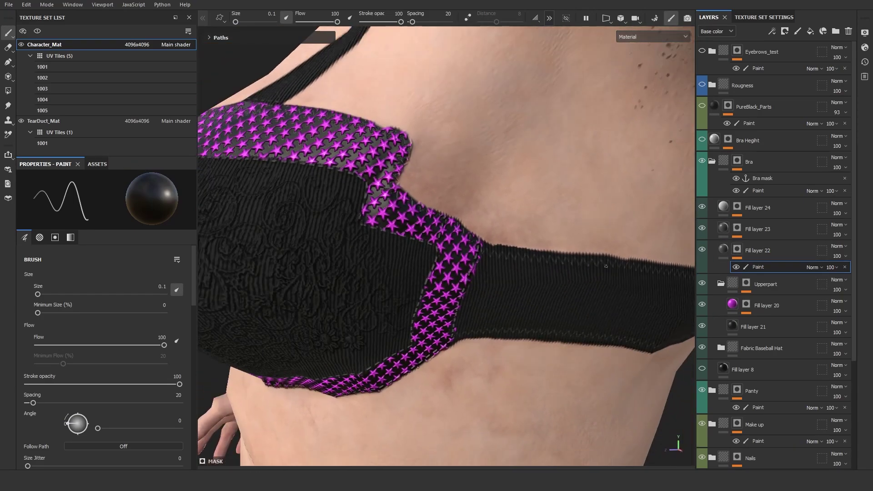
pyautogui.click(705, 225)
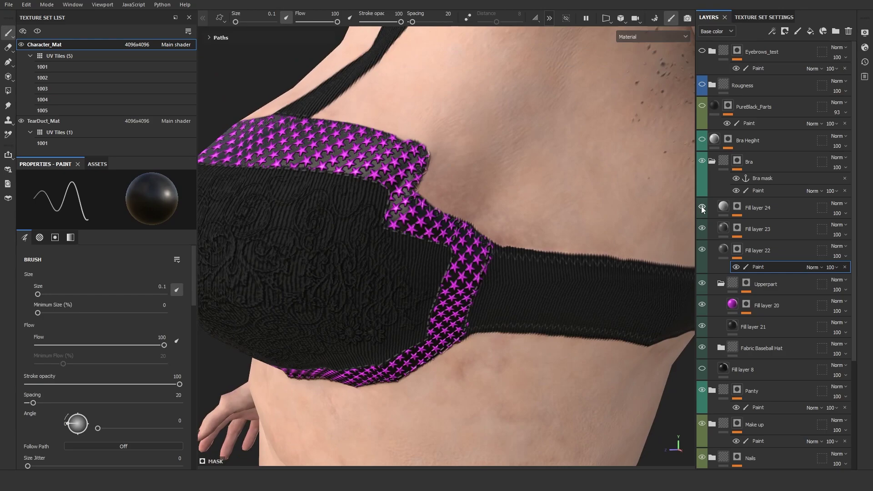
# Isolate Fill layer 24's mask and review its color, height and roughness settings for the hooks on the bra's back band.
pyautogui.keyDown('alt'); pyautogui.click(737, 207); pyautogui.keyUp('alt')
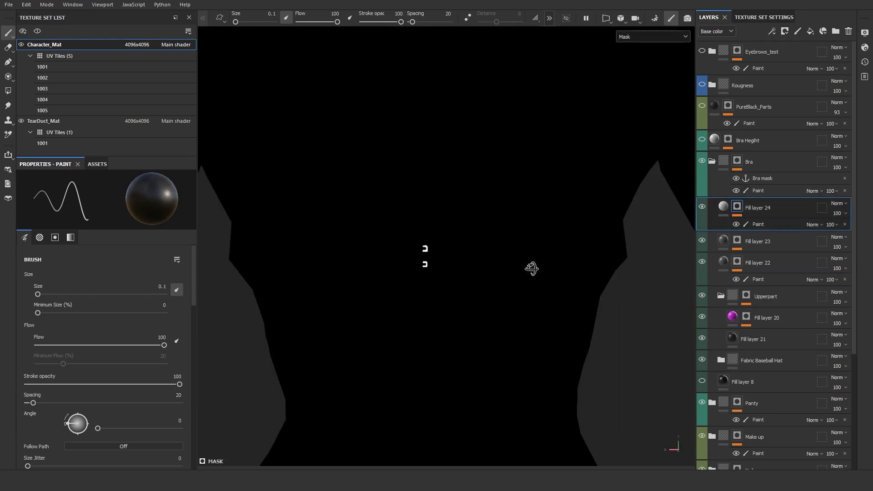
pyautogui.click(725, 207)
pyautogui.click(737, 207)
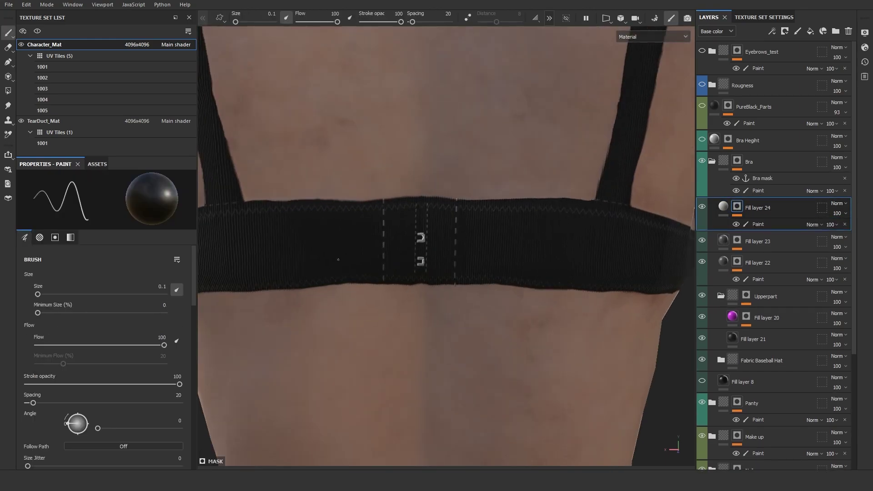
pyautogui.click(723, 207)
pyautogui.scroll(-3, 155, 309)
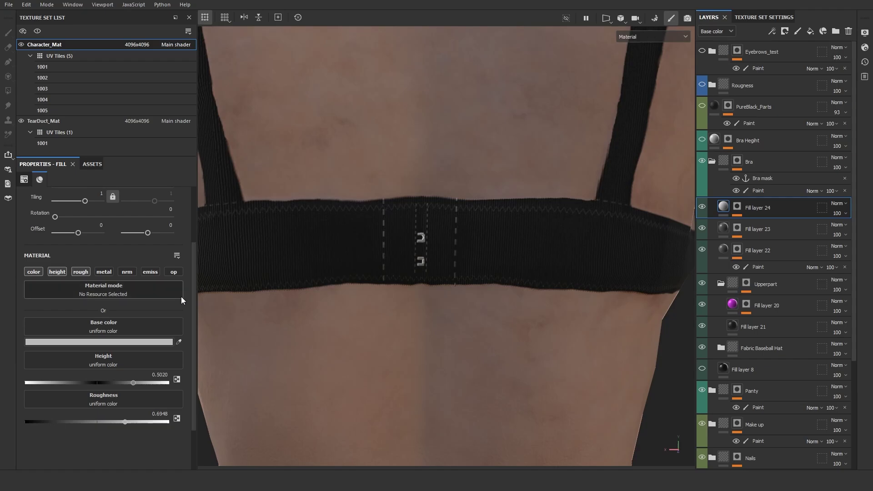
pyautogui.keyDown('alt'); pyautogui.moveTo(444, 250); pyautogui.dragTo(283, 270); pyautogui.keyUp('alt')
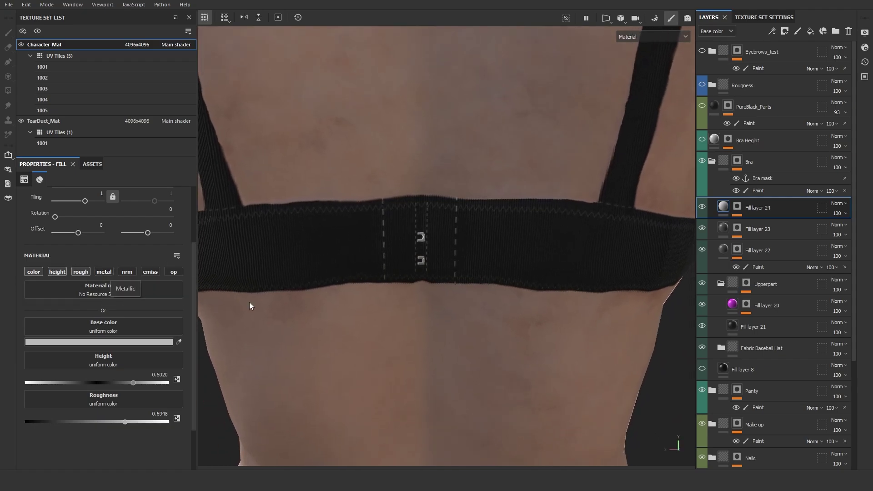
# Examine the hooks, zigzag stitching and dashed seams on the bra's back band up close.
pyautogui.keyDown('alt'); pyautogui.moveTo(591, 257); pyautogui.dragTo(518, 259); pyautogui.keyUp('alt')
pyautogui.scroll(3, 431, 255)
pyautogui.keyDown('alt'); pyautogui.moveTo(431, 255); pyautogui.dragTo(442, 268); pyautogui.keyUp('alt')
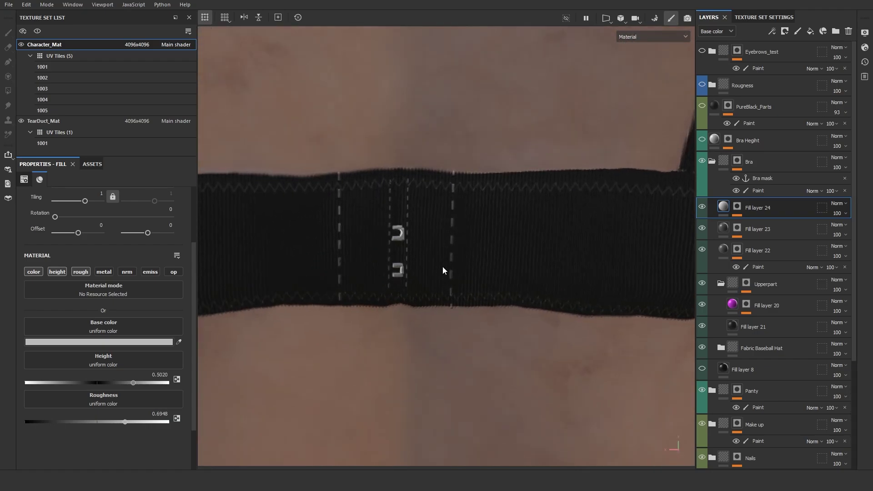
pyautogui.keyDown('shift'); pyautogui.moveTo(442, 268); pyautogui.dragTo(466, 264, button='right'); pyautogui.keyUp('shift')
pyautogui.scroll(-5, 466, 267)
pyautogui.keyDown('alt'); pyautogui.moveTo(466, 267); pyautogui.dragTo(511, 328); pyautogui.keyUp('alt')
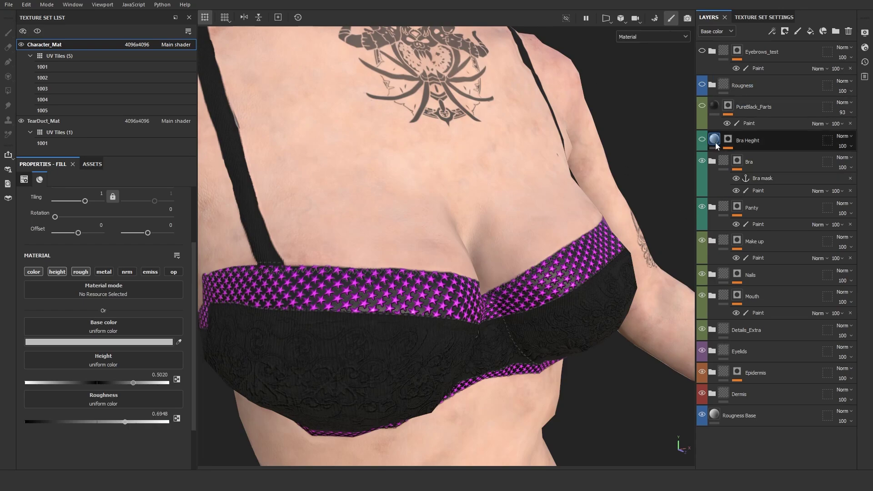
# Bring up the Bra folder mask's options to show the Add anchor point command, leaving the mask unchanged.
pyautogui.click(737, 162)
pyautogui.rightClick(738, 164)
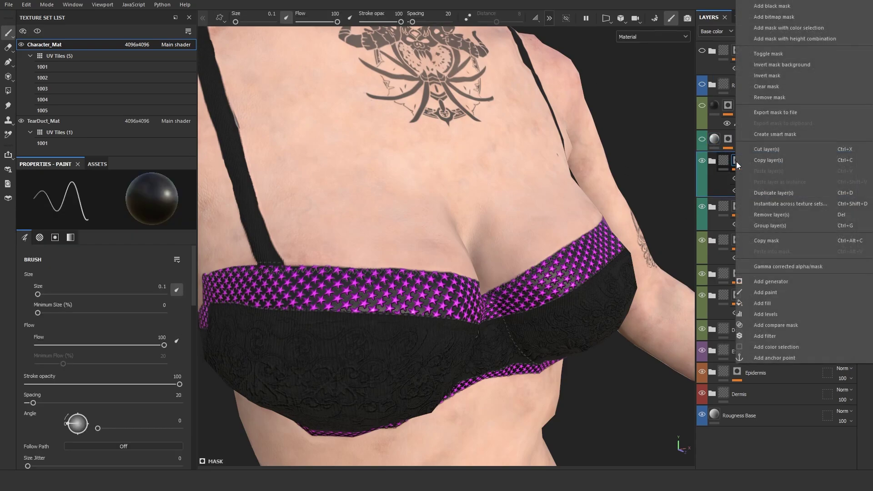
pyautogui.click(724, 161)
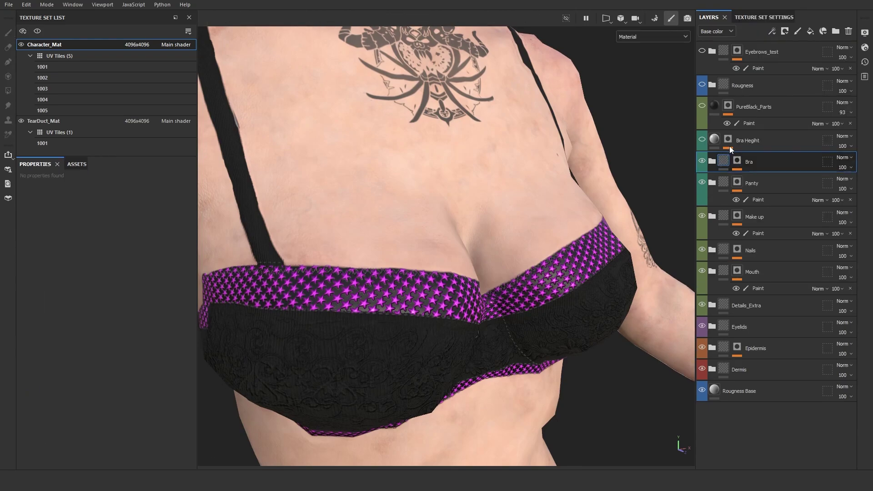
# Turn on the Bra Heghit layer and inspect the anchor point sources available for its mask's fill effect.
pyautogui.click(703, 140)
pyautogui.click(729, 141)
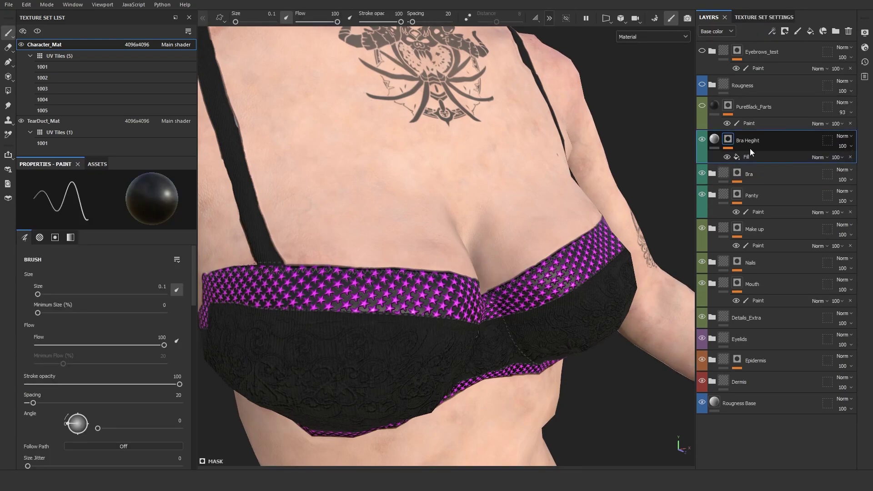
pyautogui.click(758, 157)
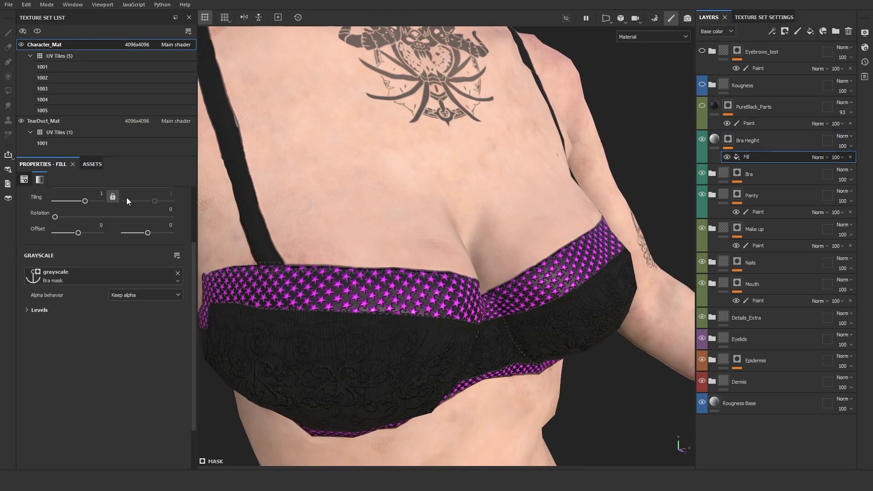
pyautogui.click(75, 281)
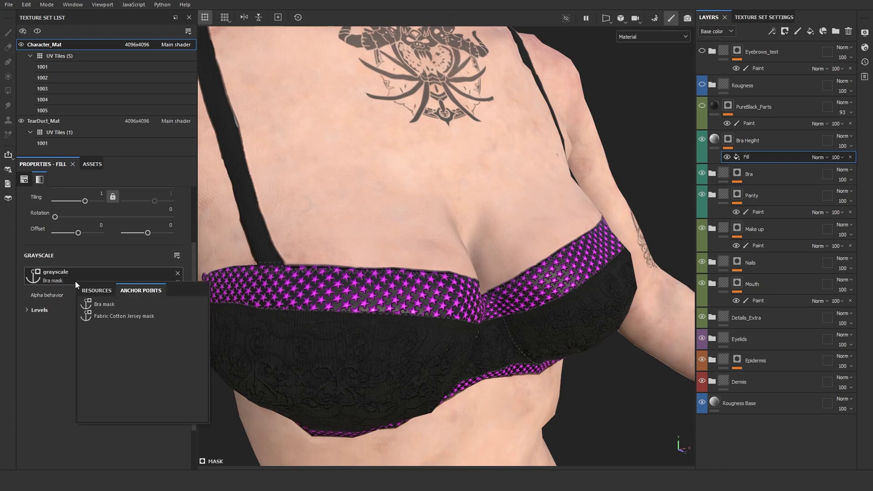
pyautogui.click(37, 354)
# Review the Bra Heghit layer's height channel setting and its raised effect on the bra.
pyautogui.keyDown('alt'); pyautogui.moveTo(596, 222); pyautogui.dragTo(546, 227); pyautogui.keyUp('alt')
pyautogui.keyDown('alt'); pyautogui.moveTo(546, 228); pyautogui.dragTo(504, 225, button='middle'); pyautogui.keyUp('alt')
pyautogui.click(714, 139)
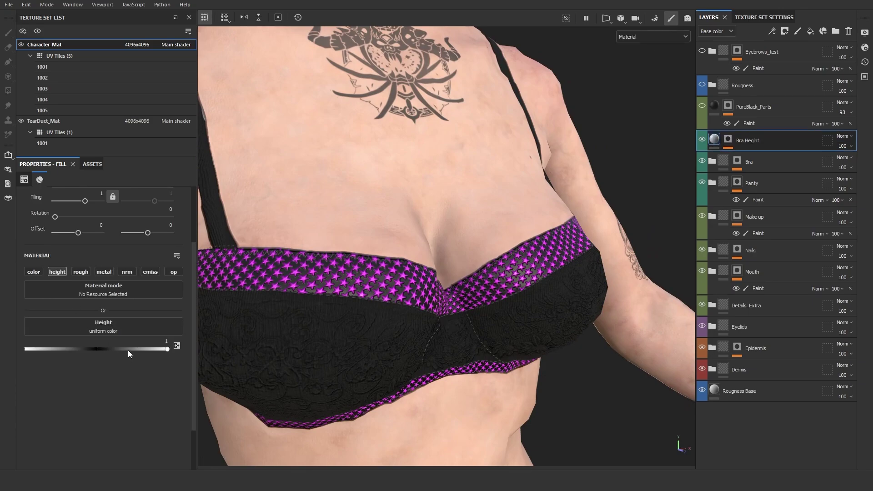
pyautogui.moveTo(141, 351); pyautogui.dragTo(75, 352)
# Show the PureBlack_Parts layer, isolate its mask and examine the painted spots on the face and body.
pyautogui.keyDown('alt'); pyautogui.moveTo(644, 208); pyautogui.dragTo(537, 205); pyautogui.keyUp('alt')
pyautogui.scroll(-5, 537, 203)
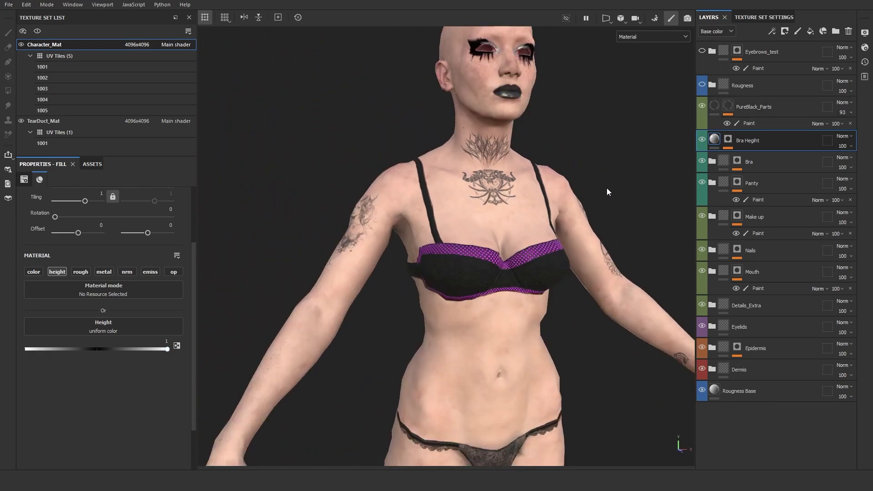
pyautogui.keyDown('alt'); pyautogui.moveTo(606, 188); pyautogui.dragTo(546, 190); pyautogui.keyUp('alt')
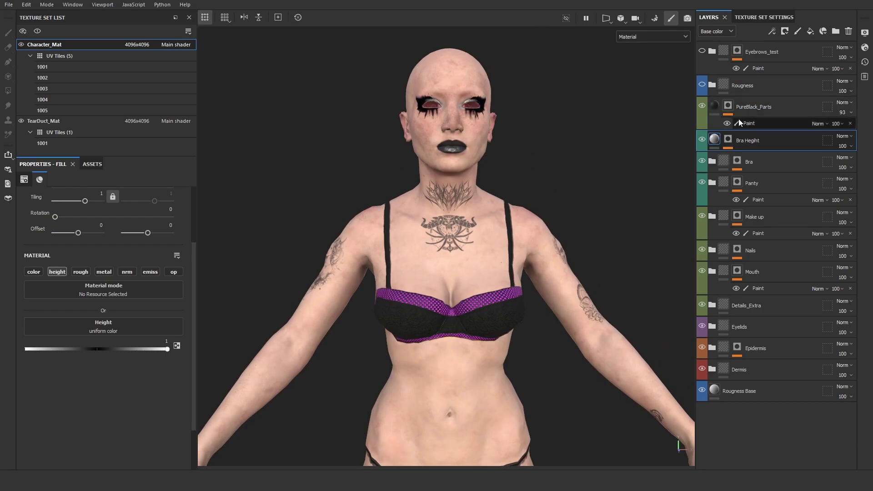
pyautogui.click(731, 107)
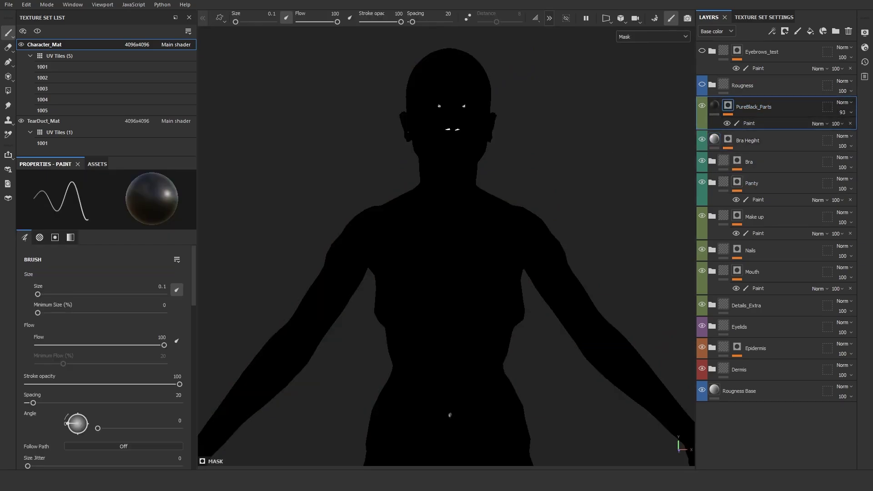
pyautogui.keyDown('alt'); pyautogui.moveTo(529, 356); pyautogui.dragTo(497, 365, button='middle'); pyautogui.keyUp('alt')
pyautogui.keyDown('alt'); pyautogui.moveTo(496, 365); pyautogui.dragTo(400, 223, button='right'); pyautogui.keyUp('alt')
pyautogui.keyDown('alt'); pyautogui.moveTo(382, 220); pyautogui.dragTo(529, 202); pyautogui.keyUp('alt')
pyautogui.keyDown('alt'); pyautogui.moveTo(530, 202); pyautogui.dragTo(562, 242, button='middle'); pyautogui.keyUp('alt')
pyautogui.keyDown('alt'); pyautogui.moveTo(386, 255); pyautogui.dragTo(329, 257); pyautogui.keyUp('alt')
pyautogui.keyDown('alt'); pyautogui.moveTo(330, 257); pyautogui.dragTo(400, 291, button='right'); pyautogui.keyUp('alt')
pyautogui.keyDown('alt'); pyautogui.moveTo(583, 228); pyautogui.dragTo(448, 231); pyautogui.keyUp('alt')
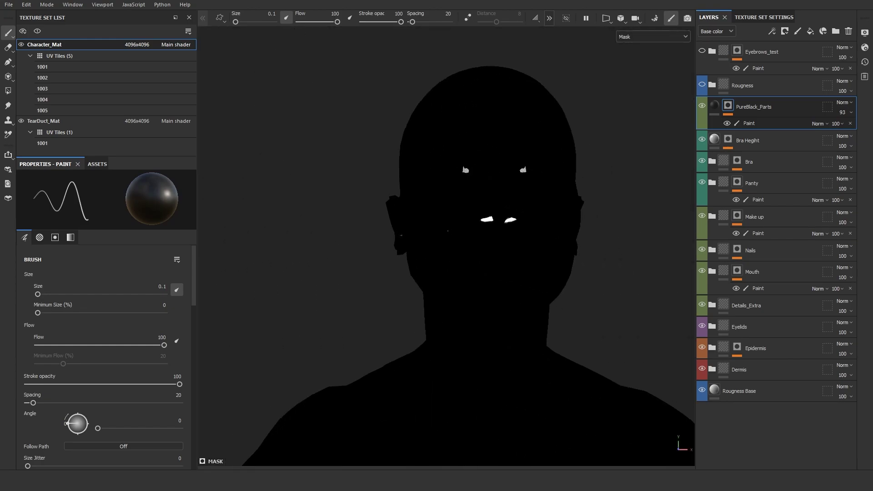
pyautogui.keyDown('alt'); pyautogui.moveTo(448, 231); pyautogui.dragTo(544, 232, button='right'); pyautogui.keyUp('alt')
pyautogui.keyDown('alt'); pyautogui.moveTo(543, 232); pyautogui.dragTo(555, 253); pyautogui.keyUp('alt')
# Review the PureBlack_Parts layer's base color and roughness settings and examine the shaded face and torso.
pyautogui.click(714, 106)
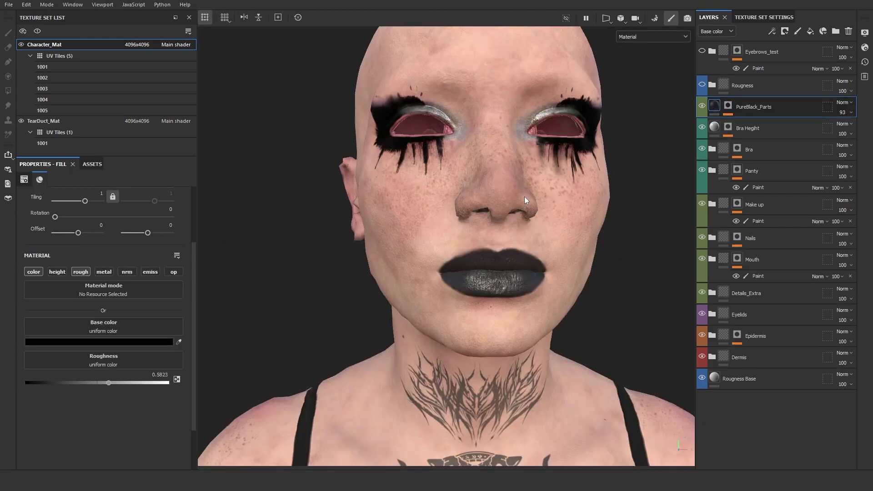
pyautogui.keyDown('alt'); pyautogui.moveTo(524, 197); pyautogui.dragTo(555, 200); pyautogui.keyUp('alt')
pyautogui.keyDown('alt'); pyautogui.moveTo(555, 200); pyautogui.dragTo(569, 207, button='right'); pyautogui.keyUp('alt')
pyautogui.keyDown('alt'); pyautogui.moveTo(442, 218); pyautogui.dragTo(326, 258); pyautogui.keyUp('alt')
pyautogui.keyDown('alt'); pyautogui.moveTo(326, 258); pyautogui.dragTo(523, 314, button='middle'); pyautogui.keyUp('alt')
pyautogui.keyDown('alt'); pyautogui.moveTo(523, 314); pyautogui.dragTo(506, 330, button='right'); pyautogui.keyUp('alt')
pyautogui.keyDown('alt'); pyautogui.moveTo(506, 330); pyautogui.dragTo(464, 331); pyautogui.keyUp('alt')
pyautogui.keyDown('alt'); pyautogui.moveTo(464, 332); pyautogui.dragTo(389, 213, button='middle'); pyautogui.keyUp('alt')
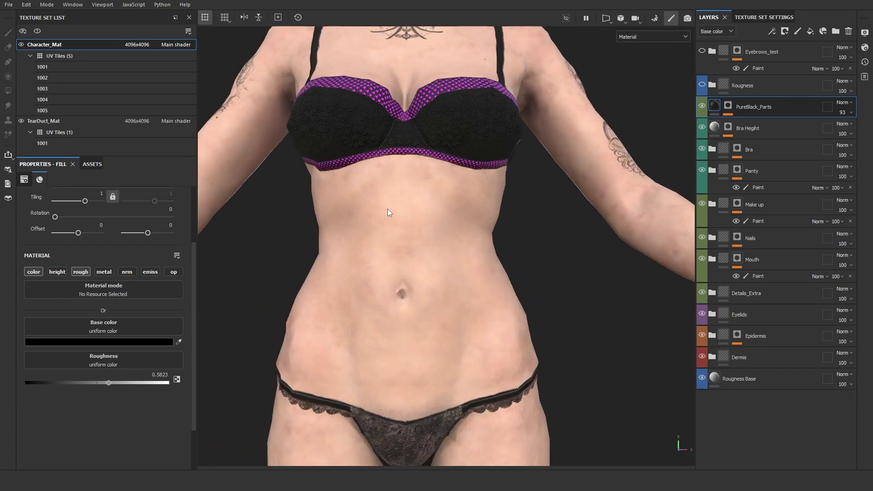
pyautogui.keyDown('alt'); pyautogui.moveTo(425, 229); pyautogui.dragTo(428, 233); pyautogui.keyUp('alt')
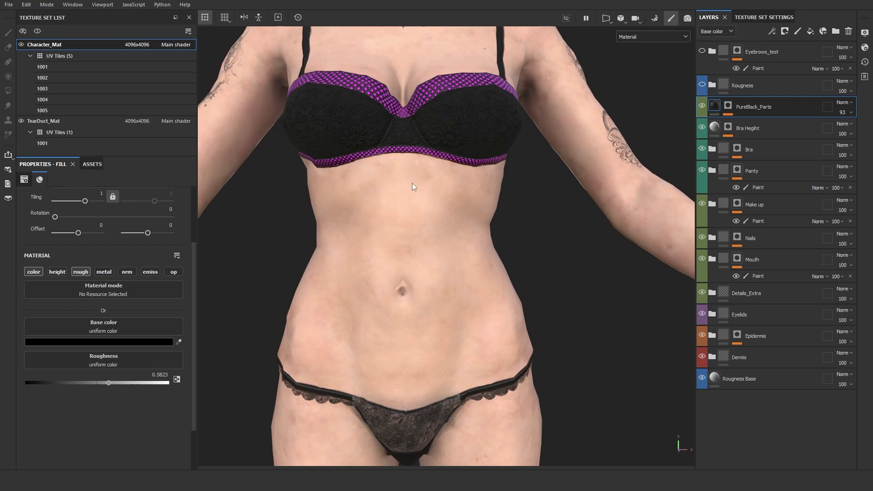
pyautogui.keyDown('alt'); pyautogui.moveTo(412, 183); pyautogui.dragTo(424, 222, button='right'); pyautogui.keyUp('alt')
pyautogui.keyDown('alt'); pyautogui.moveTo(424, 223); pyautogui.dragTo(464, 430, button='middle'); pyautogui.keyUp('alt')
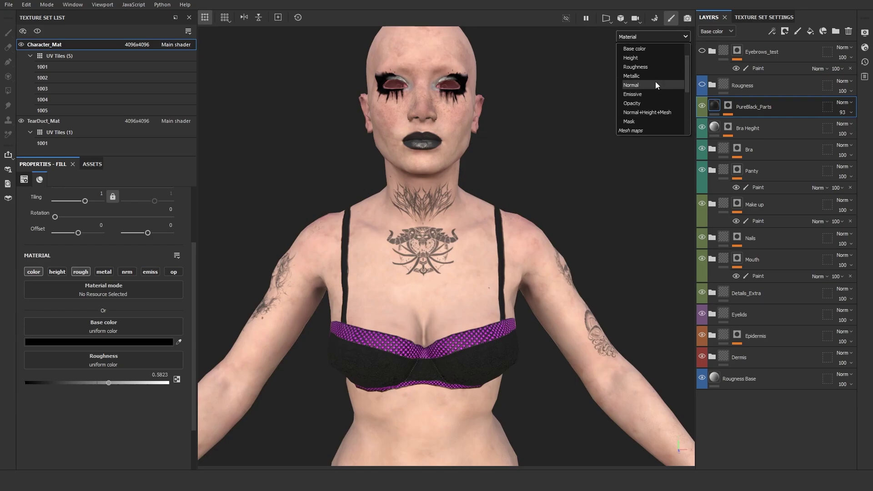
# Display only the Roughness channel on the model and examine it over the full body.
pyautogui.scroll(3, 649, 86)
pyautogui.scroll(1, 643, 95)
pyautogui.click(652, 73)
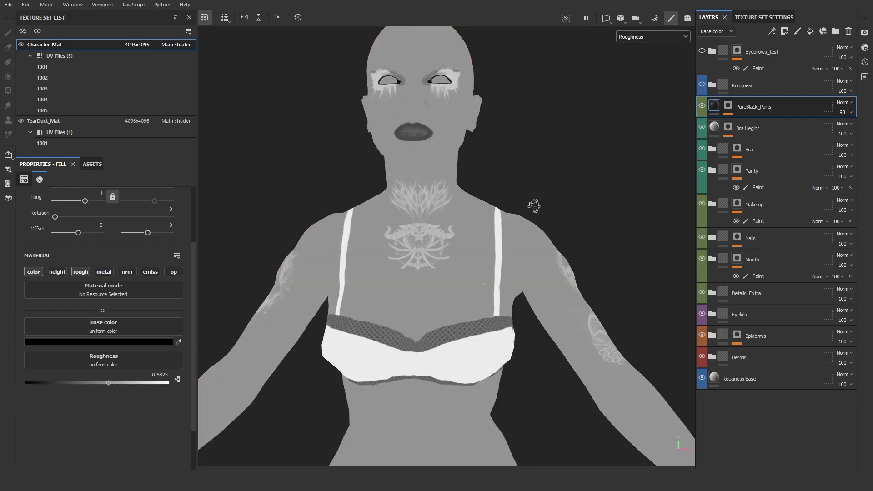
pyautogui.scroll(-5, 534, 206)
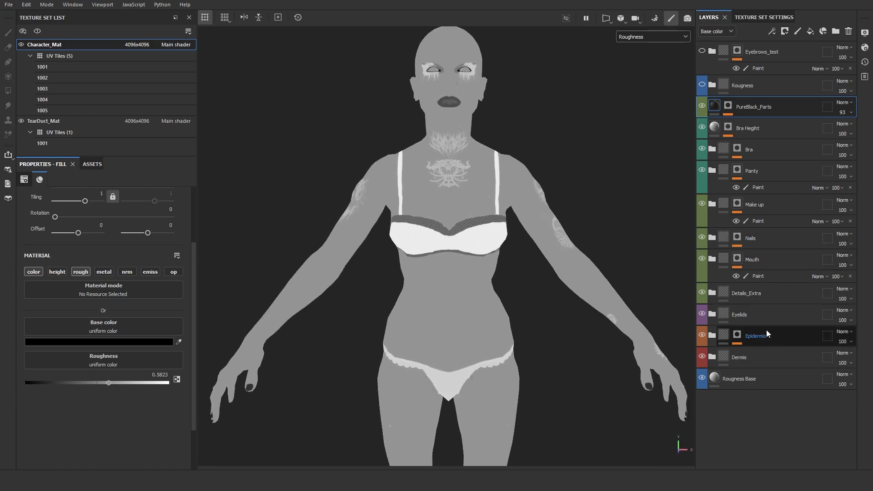
pyautogui.keyDown('alt'); pyautogui.moveTo(496, 262); pyautogui.dragTo(572, 251); pyautogui.keyUp('alt')
# Examine the roughness variation on the eye makeup, lips, tattoos and bra from several angles.
pyautogui.scroll(4, 571, 251)
pyautogui.keyDown('alt'); pyautogui.moveTo(509, 150); pyautogui.dragTo(498, 299, button='middle'); pyautogui.keyUp('alt')
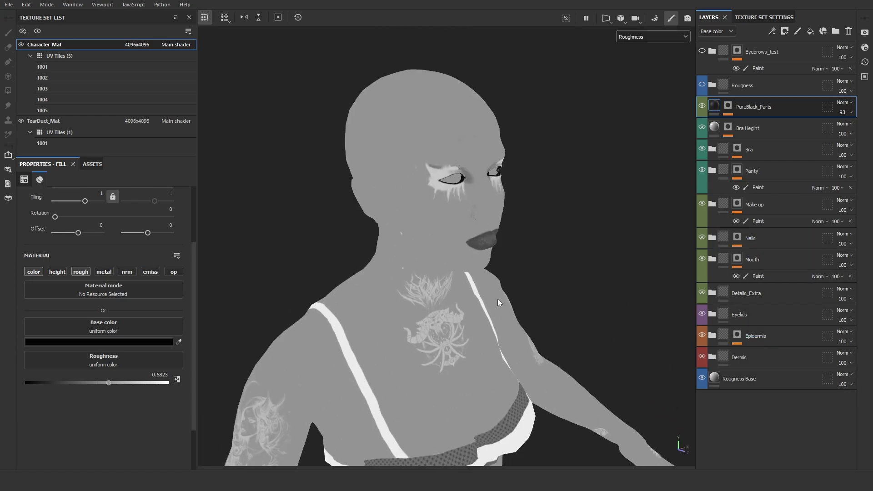
pyautogui.scroll(3, 496, 273)
pyautogui.keyDown('alt'); pyautogui.moveTo(493, 239); pyautogui.dragTo(536, 304, button='middle'); pyautogui.keyUp('alt')
pyautogui.scroll(3, 536, 304)
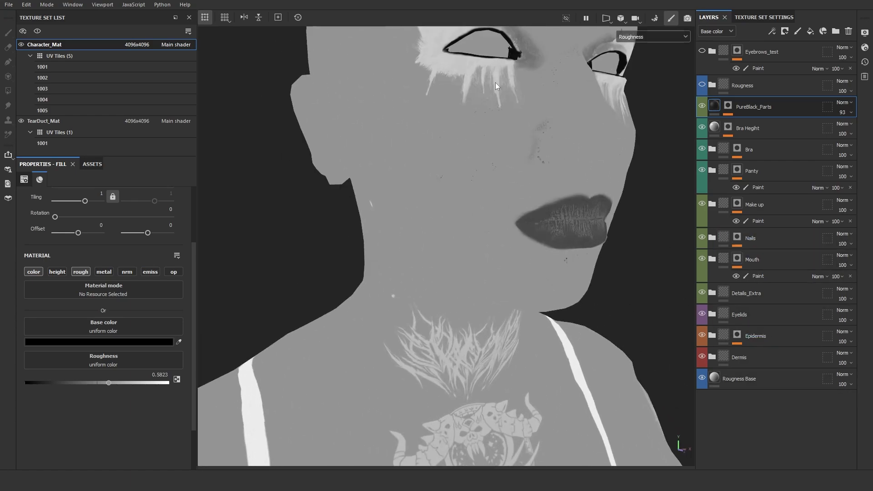
pyautogui.keyDown('alt'); pyautogui.moveTo(455, 193); pyautogui.dragTo(377, 204); pyautogui.keyUp('alt')
pyautogui.scroll(-4, 488, 282)
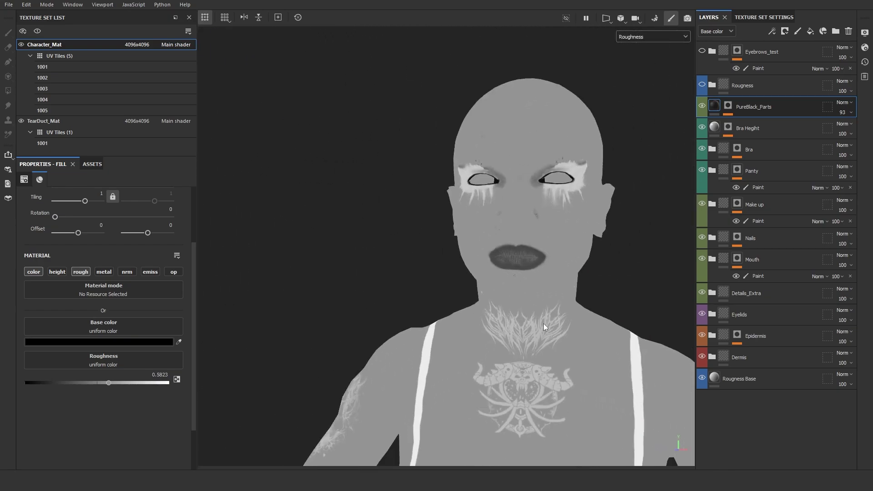
pyautogui.keyDown('alt'); pyautogui.moveTo(544, 324); pyautogui.dragTo(583, 331); pyautogui.keyUp('alt')
pyautogui.keyDown('alt'); pyautogui.moveTo(583, 331); pyautogui.dragTo(535, 223, button='middle'); pyautogui.keyUp('alt')
pyautogui.keyDown('alt'); pyautogui.moveTo(535, 223); pyautogui.dragTo(500, 244); pyautogui.keyUp('alt')
pyautogui.scroll(-3, 487, 237)
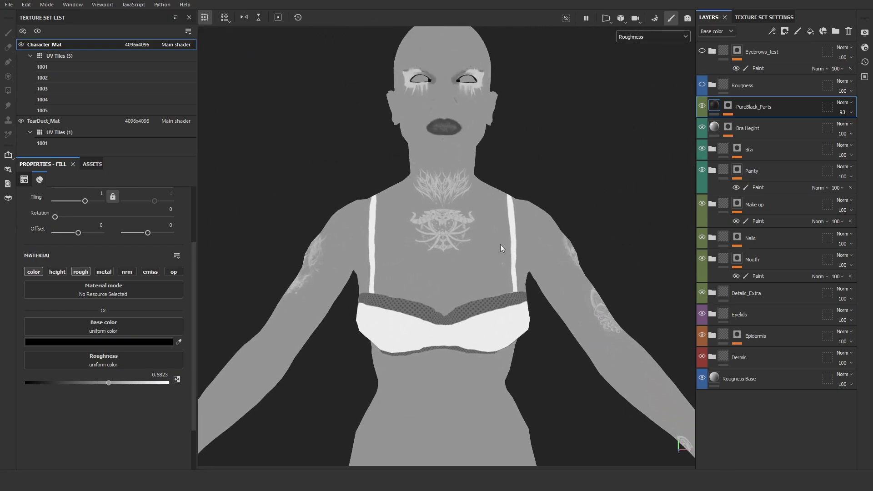
pyautogui.keyDown('alt'); pyautogui.moveTo(501, 245); pyautogui.dragTo(505, 296, button='middle'); pyautogui.keyUp('alt')
# Return to the Material view, show and expand the Rougness folder, and examine the shading on the face and body.
pyautogui.click(642, 36)
pyautogui.scroll(1, 651, 55)
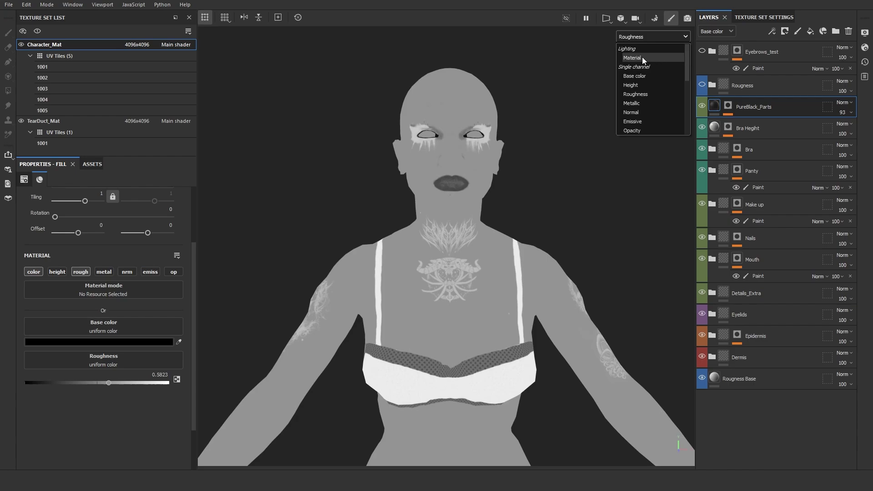
pyautogui.click(643, 49)
pyautogui.click(712, 85)
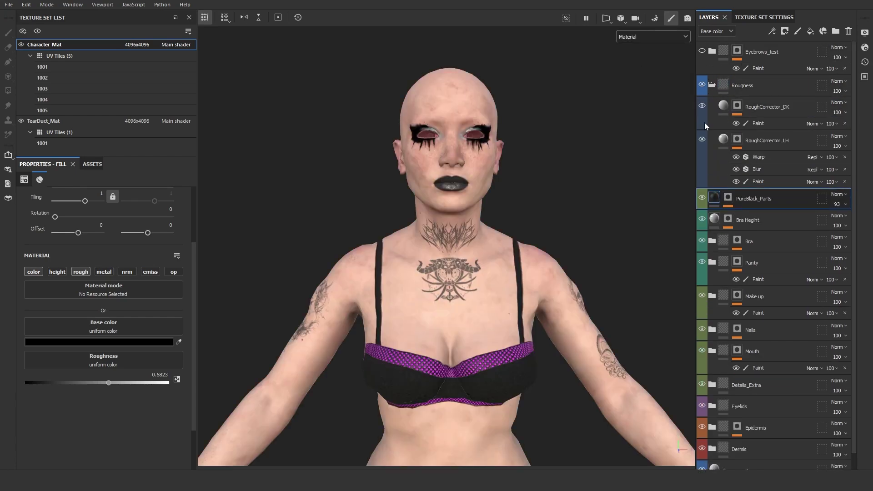
pyautogui.scroll(3, 581, 193)
pyautogui.keyDown('alt'); pyautogui.moveTo(582, 192); pyautogui.dragTo(556, 240, button='middle'); pyautogui.keyUp('alt')
pyautogui.keyDown('alt'); pyautogui.moveTo(560, 204); pyautogui.dragTo(572, 210); pyautogui.keyUp('alt')
pyautogui.press('f')
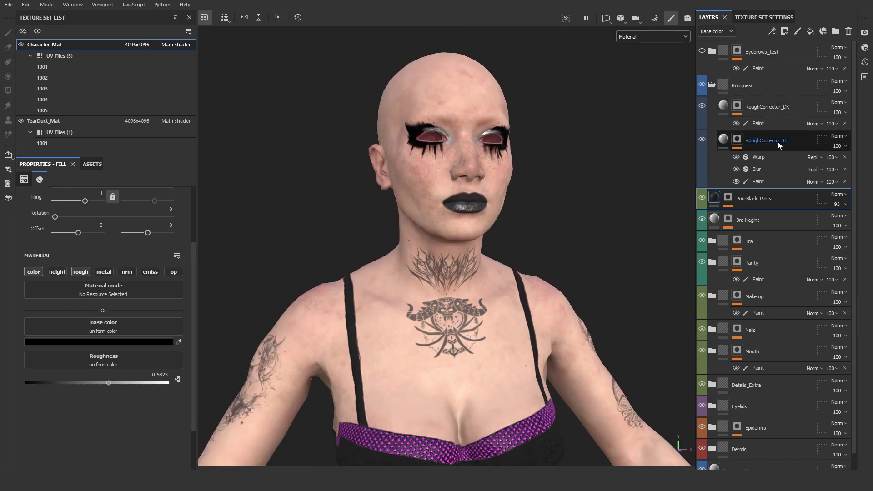
pyautogui.scroll(-3, 546, 254)
pyautogui.keyDown('alt'); pyautogui.moveTo(546, 339); pyautogui.dragTo(532, 310); pyautogui.keyUp('alt')
pyautogui.keyDown('alt'); pyautogui.moveTo(532, 309); pyautogui.dragTo(521, 210, button='middle'); pyautogui.keyUp('alt')
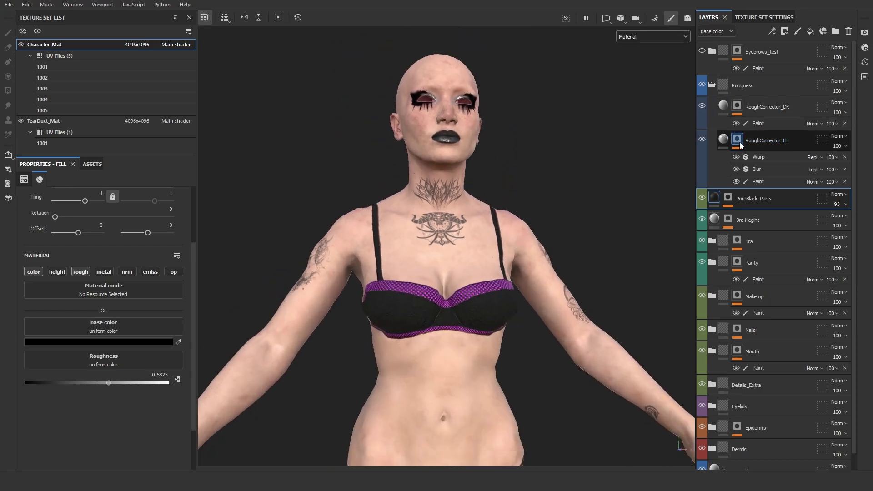
# Isolate the RoughCorrector_LH mask and examine its painted areas on the torso, legs and back.
pyautogui.keyDown('alt'); pyautogui.click(737, 141); pyautogui.keyUp('alt')
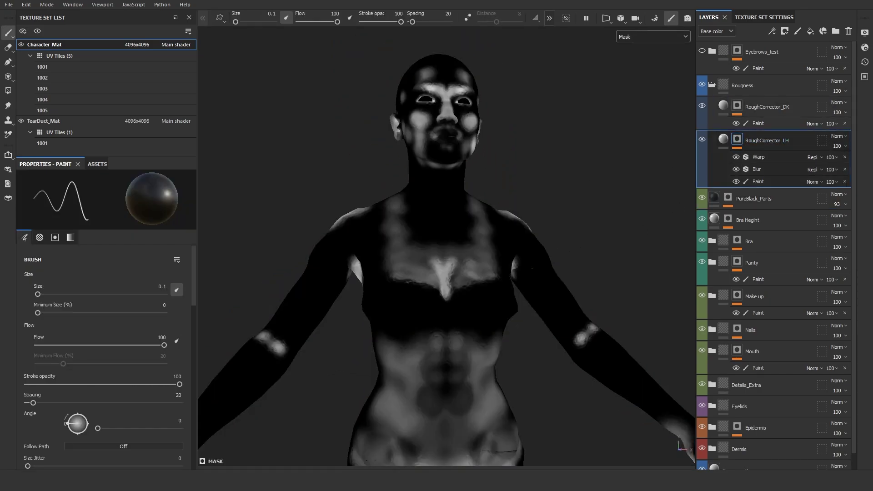
pyautogui.moveTo(507, 405); pyautogui.dragTo(525, 268, button='middle')
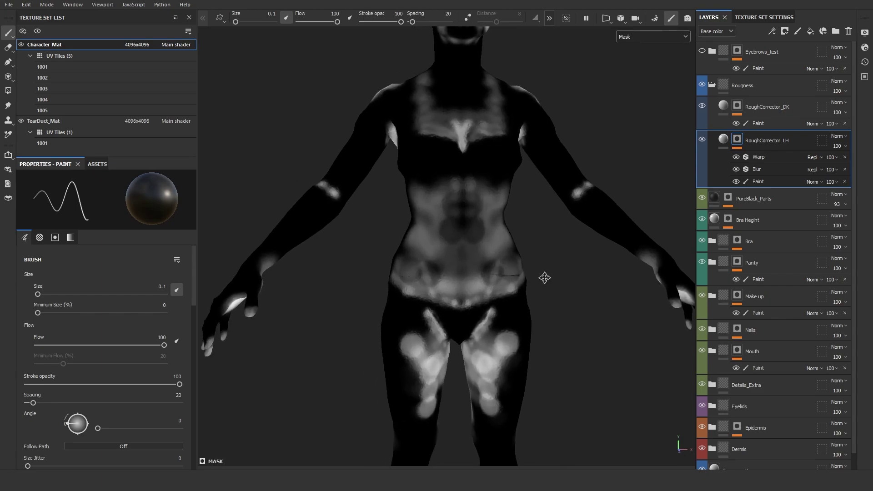
pyautogui.moveTo(545, 278)
pyautogui.keyDown('alt'); pyautogui.mouseDown()
pyautogui.moveTo(558, 283)
pyautogui.moveTo(540, 288)
pyautogui.mouseUp(); pyautogui.keyUp('alt')
pyautogui.keyDown('alt'); pyautogui.moveTo(540, 291); pyautogui.dragTo(523, 113, button='middle'); pyautogui.keyUp('alt')
pyautogui.scroll(-3, 509, 160)
pyautogui.keyDown('alt'); pyautogui.moveTo(503, 179); pyautogui.dragTo(496, 185); pyautogui.keyUp('alt')
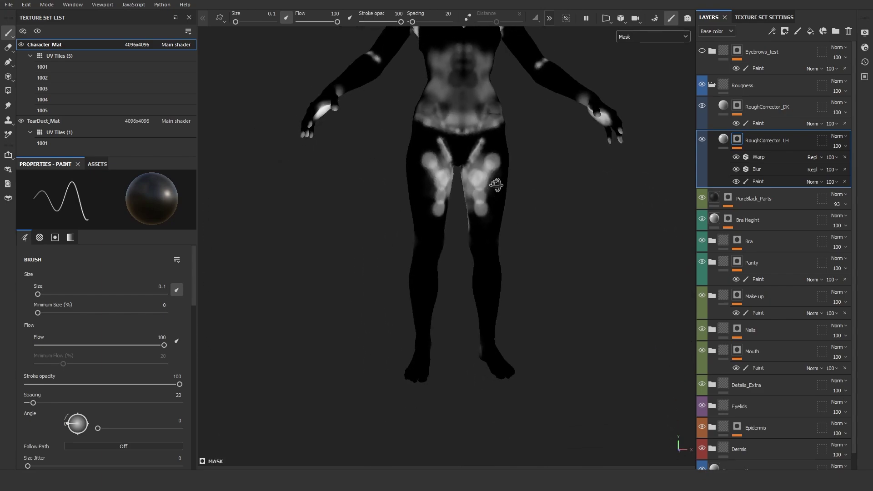
pyautogui.keyDown('alt'); pyautogui.moveTo(497, 185); pyautogui.dragTo(491, 312, button='middle'); pyautogui.keyUp('alt')
pyautogui.keyDown('alt'); pyautogui.moveTo(487, 303); pyautogui.dragTo(785, 284); pyautogui.keyUp('alt')
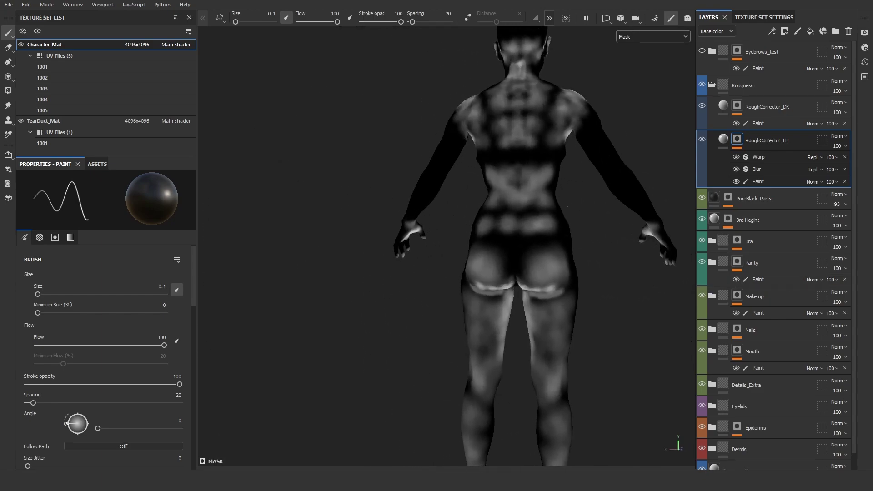
pyautogui.keyDown('alt'); pyautogui.moveTo(619, 286); pyautogui.dragTo(327, 292); pyautogui.keyUp('alt')
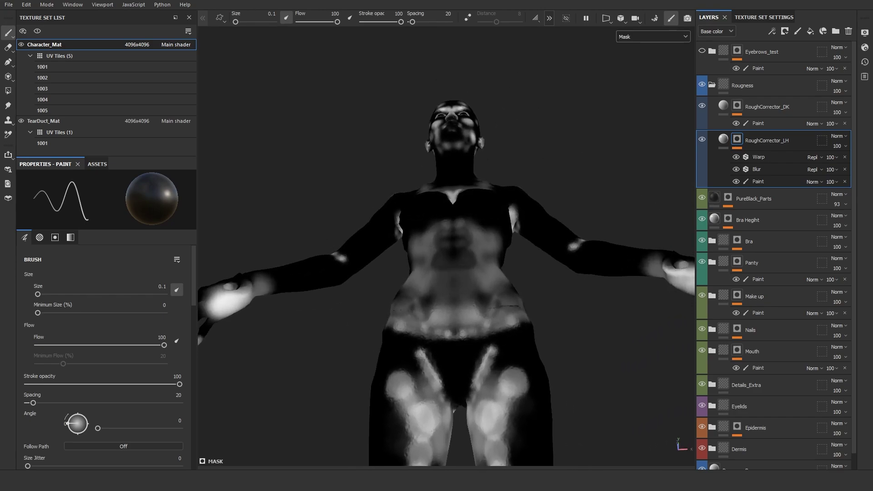
# Examine the RoughCorrector_LH mask on the hips, arms, chest, face and ear up close.
pyautogui.keyDown('alt'); pyautogui.moveTo(460, 187); pyautogui.dragTo(540, 228); pyautogui.keyUp('alt')
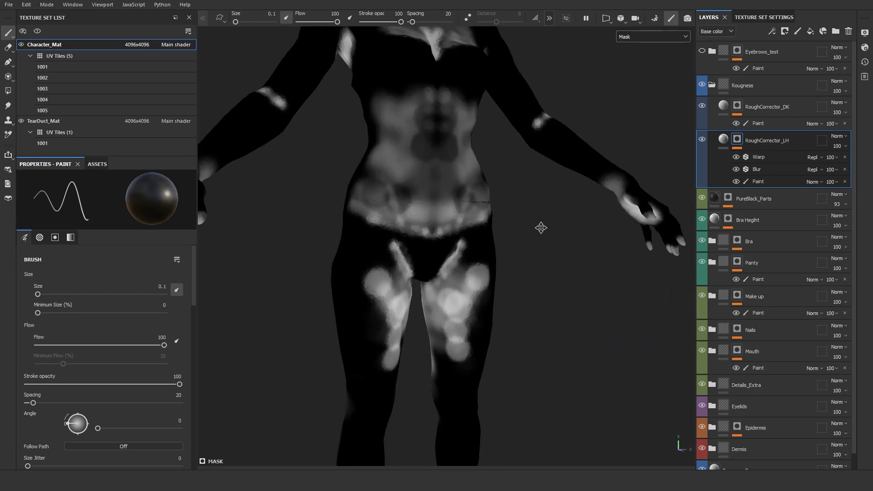
pyautogui.keyDown('alt'); pyautogui.moveTo(540, 228); pyautogui.dragTo(543, 324, button='middle'); pyautogui.keyUp('alt')
pyautogui.keyDown('alt'); pyautogui.moveTo(448, 228); pyautogui.dragTo(413, 228, button='right'); pyautogui.keyUp('alt')
pyautogui.keyDown('alt'); pyautogui.moveTo(413, 228); pyautogui.dragTo(414, 270, button='middle'); pyautogui.keyUp('alt')
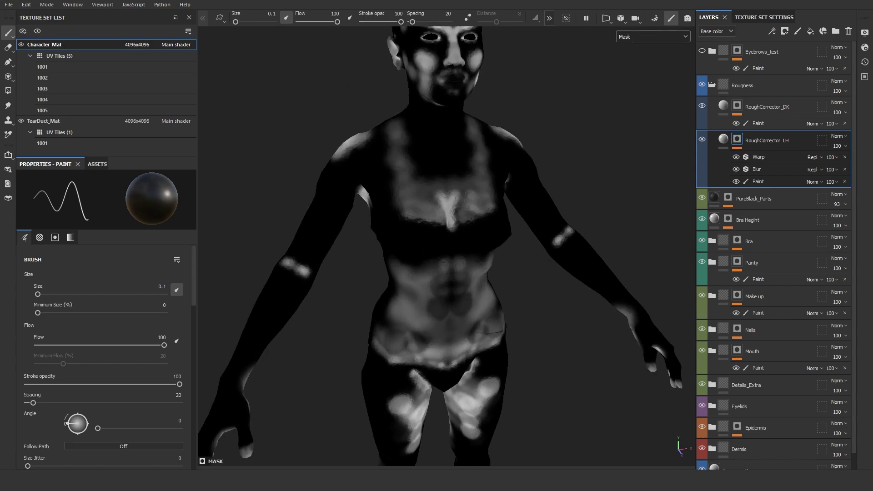
pyautogui.keyDown('alt'); pyautogui.moveTo(414, 254); pyautogui.dragTo(464, 254); pyautogui.keyUp('alt')
pyautogui.keyDown('alt'); pyautogui.moveTo(464, 205); pyautogui.dragTo(454, 377, button='middle'); pyautogui.keyUp('alt')
pyautogui.keyDown('alt'); pyautogui.moveTo(436, 255); pyautogui.dragTo(518, 255, button='right'); pyautogui.keyUp('alt')
pyautogui.keyDown('alt'); pyautogui.moveTo(481, 226); pyautogui.dragTo(502, 268, button='right'); pyautogui.keyUp('alt')
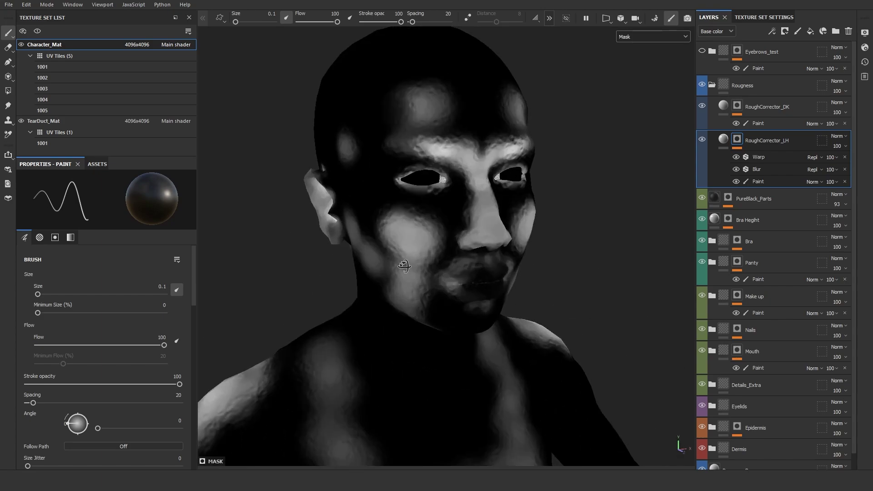
pyautogui.moveTo(404, 266)
pyautogui.keyDown('alt'); pyautogui.mouseDown()
pyautogui.moveTo(455, 261)
pyautogui.moveTo(421, 255)
pyautogui.moveTo(482, 255)
pyautogui.mouseUp(); pyautogui.keyUp('alt')
pyautogui.keyDown('alt'); pyautogui.moveTo(482, 255); pyautogui.dragTo(496, 168, button='middle'); pyautogui.keyUp('alt')
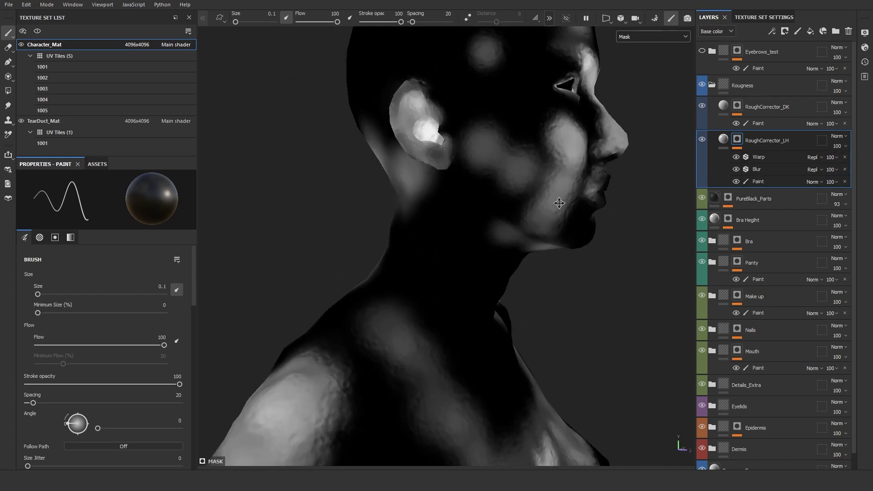
# Examine the RoughCorrector_LH mask on the head, neck, shoulders and upper back from behind.
pyautogui.keyDown('alt'); pyautogui.moveTo(496, 205); pyautogui.dragTo(446, 204, button='right'); pyautogui.keyUp('alt')
pyautogui.keyDown('alt'); pyautogui.moveTo(409, 250); pyautogui.dragTo(546, 250); pyautogui.keyUp('alt')
pyautogui.keyDown('alt'); pyautogui.moveTo(528, 282); pyautogui.dragTo(578, 195, button='middle'); pyautogui.keyUp('alt')
pyautogui.keyDown('alt'); pyautogui.moveTo(560, 254); pyautogui.dragTo(496, 246, button='right'); pyautogui.keyUp('alt')
pyautogui.keyDown('alt'); pyautogui.keyDown('shift'); pyautogui.moveTo(495, 255); pyautogui.dragTo(523, 259); pyautogui.keyUp('shift'); pyautogui.keyUp('alt')
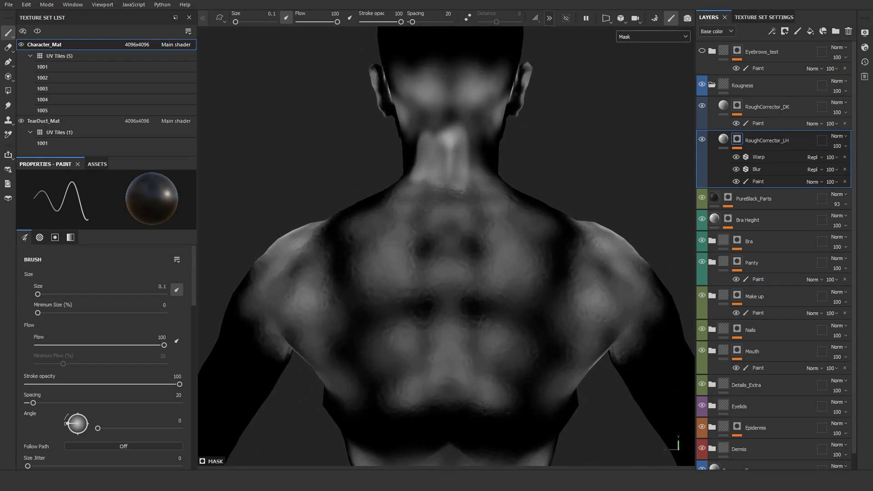
pyautogui.keyDown('alt'); pyautogui.moveTo(546, 341); pyautogui.dragTo(506, 337, button='right'); pyautogui.keyUp('alt')
pyautogui.keyDown('alt'); pyautogui.moveTo(507, 337); pyautogui.dragTo(506, 185, button='middle'); pyautogui.keyUp('alt')
pyautogui.keyDown('alt'); pyautogui.moveTo(505, 185); pyautogui.dragTo(543, 169); pyautogui.keyUp('alt')
# Isolate the RoughCorrector_DK mask and examine its painted areas on the face, hands and knees.
pyautogui.click(734, 110)
pyautogui.keyDown('alt'); pyautogui.moveTo(504, 206); pyautogui.dragTo(455, 219, button='right'); pyautogui.keyUp('alt')
pyautogui.keyDown('alt'); pyautogui.moveTo(591, 252); pyautogui.dragTo(553, 211); pyautogui.keyUp('alt')
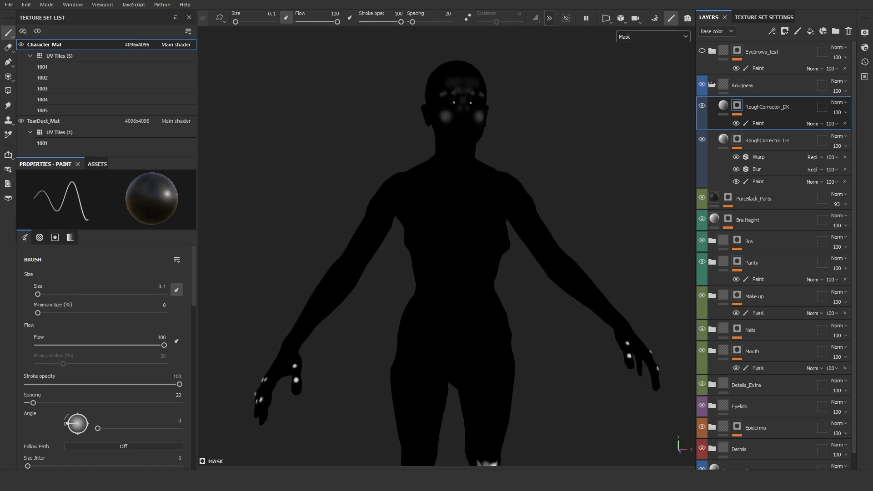
pyautogui.keyDown('alt'); pyautogui.moveTo(505, 219); pyautogui.dragTo(555, 227, button='right'); pyautogui.keyUp('alt')
pyautogui.keyDown('alt'); pyautogui.moveTo(505, 191); pyautogui.dragTo(518, 41, button='middle'); pyautogui.keyUp('alt')
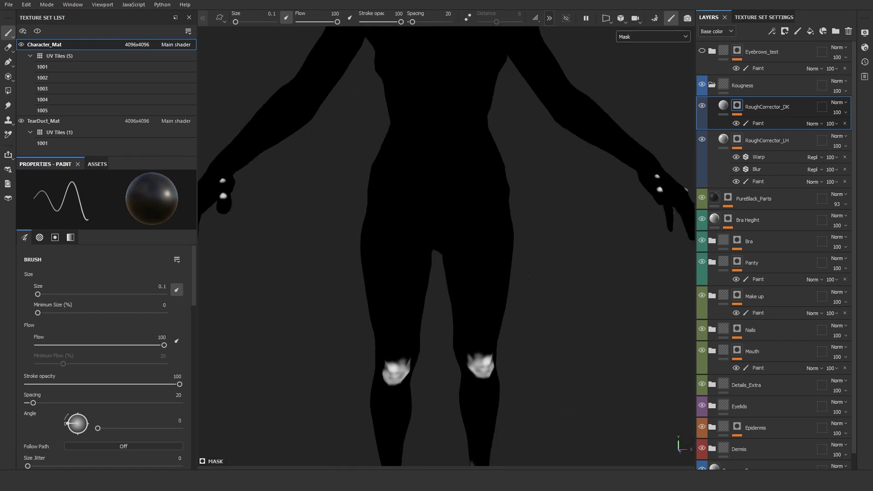
pyautogui.keyDown('alt'); pyautogui.moveTo(532, 260); pyautogui.dragTo(526, 269); pyautogui.keyUp('alt')
pyautogui.keyDown('alt'); pyautogui.moveTo(526, 269); pyautogui.dragTo(500, 255, button='right'); pyautogui.keyUp('alt')
pyautogui.keyDown('alt'); pyautogui.moveTo(517, 137); pyautogui.dragTo(516, 218); pyautogui.keyUp('alt')
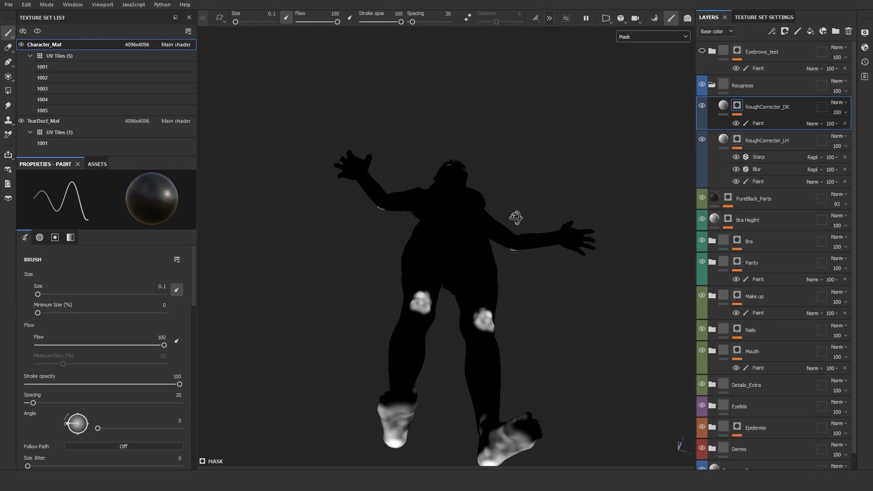
# Examine the RoughCorrector_DK mask on the soles of the feet, the buttocks and the arms.
pyautogui.keyDown('alt'); pyautogui.moveTo(598, 360); pyautogui.dragTo(600, 334); pyautogui.keyUp('alt')
pyautogui.keyDown('alt'); pyautogui.moveTo(500, 355); pyautogui.dragTo(409, 291, button='middle'); pyautogui.keyUp('alt')
pyautogui.keyDown('alt'); pyautogui.moveTo(409, 292); pyautogui.dragTo(450, 291, button='right'); pyautogui.keyUp('alt')
pyautogui.keyDown('alt'); pyautogui.moveTo(450, 291); pyautogui.dragTo(423, 337); pyautogui.keyUp('alt')
pyautogui.keyDown('alt'); pyautogui.moveTo(423, 259); pyautogui.dragTo(592, 214); pyautogui.keyUp('alt')
pyautogui.keyDown('alt'); pyautogui.moveTo(592, 213); pyautogui.dragTo(769, 260, button='right'); pyautogui.keyUp('alt')
pyautogui.keyDown('alt'); pyautogui.moveTo(768, 260); pyautogui.dragTo(792, 263, button='middle'); pyautogui.keyUp('alt')
pyautogui.keyDown('alt'); pyautogui.moveTo(565, 230); pyautogui.dragTo(590, 224); pyautogui.keyUp('alt')
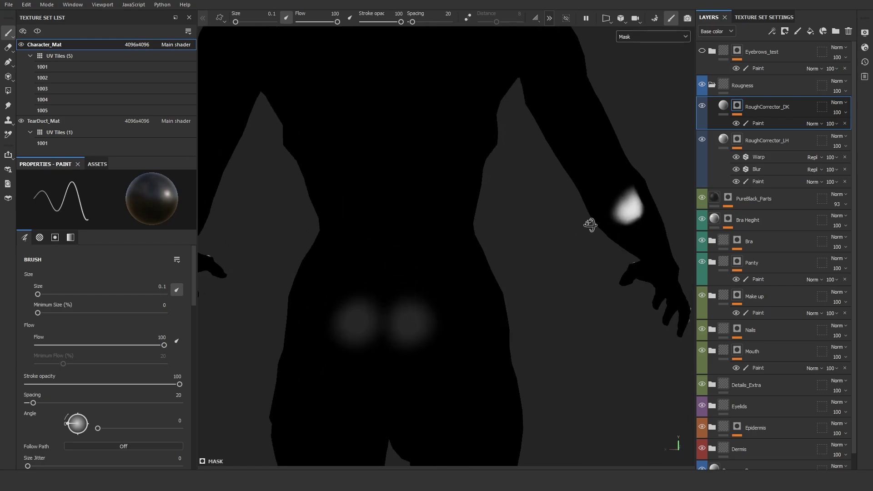
pyautogui.keyDown('alt'); pyautogui.moveTo(591, 224); pyautogui.dragTo(682, 191, button='middle'); pyautogui.keyUp('alt')
pyautogui.keyDown('alt'); pyautogui.moveTo(682, 191); pyautogui.dragTo(609, 191, button='right'); pyautogui.keyUp('alt')
pyautogui.keyDown('alt'); pyautogui.moveTo(610, 191); pyautogui.dragTo(646, 195); pyautogui.keyUp('alt')
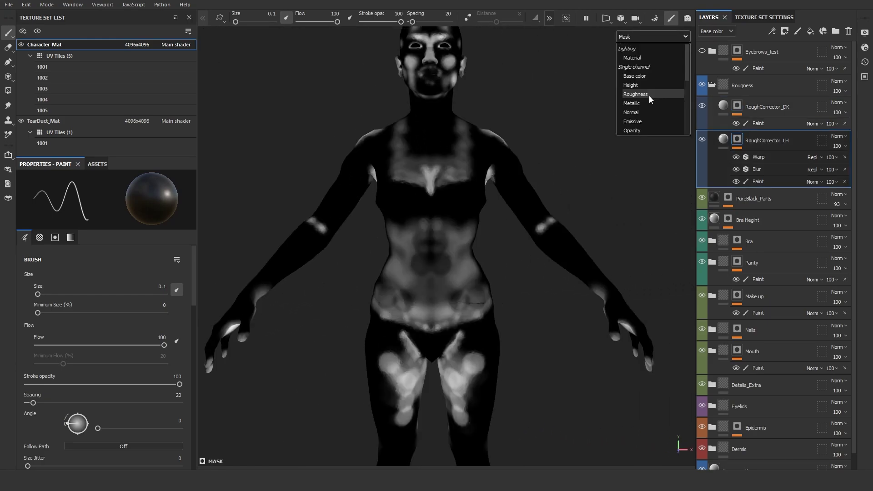
# Display the Roughness channel alone and examine the values across the whole body from the front.
pyautogui.click(663, 92)
pyautogui.scroll(1, 535, 197)
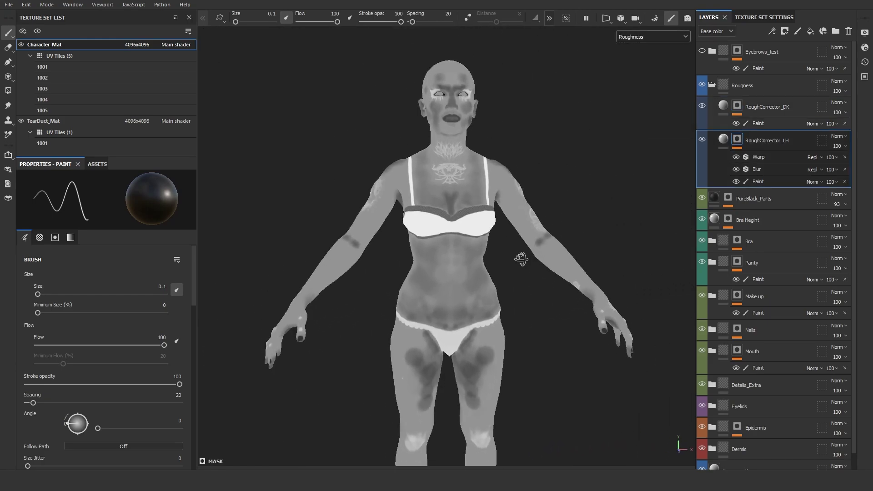
pyautogui.moveTo(521, 255)
pyautogui.keyDown('alt'); pyautogui.mouseDown()
pyautogui.moveTo(776, 257)
pyautogui.moveTo(542, 236)
pyautogui.moveTo(518, 254)
pyautogui.mouseUp(); pyautogui.keyUp('alt')
pyautogui.keyDown('alt'); pyautogui.moveTo(488, 309); pyautogui.dragTo(510, 282, button='middle'); pyautogui.keyUp('alt')
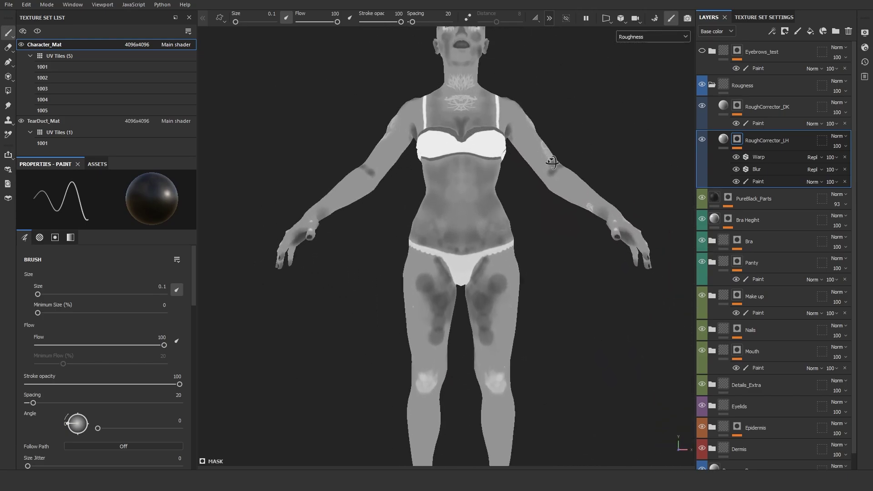
pyautogui.keyDown('alt'); pyautogui.moveTo(552, 162); pyautogui.dragTo(552, 175); pyautogui.keyUp('alt')
pyautogui.keyDown('alt'); pyautogui.moveTo(552, 175); pyautogui.dragTo(552, 298, button='middle'); pyautogui.keyUp('alt')
pyautogui.scroll(2, 552, 298)
# Return to the Material view and examine the shading on the face and chest.
pyautogui.click(653, 37)
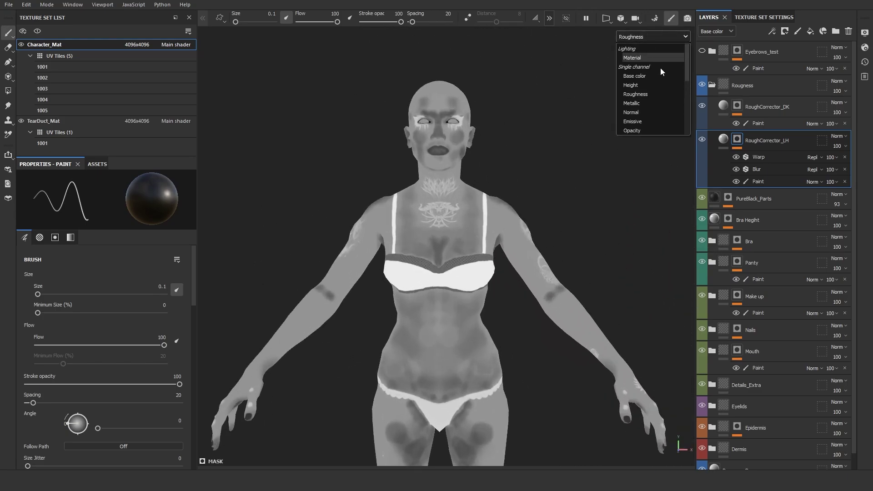
pyautogui.click(650, 46)
pyautogui.scroll(3, 552, 209)
pyautogui.scroll(3, 548, 219)
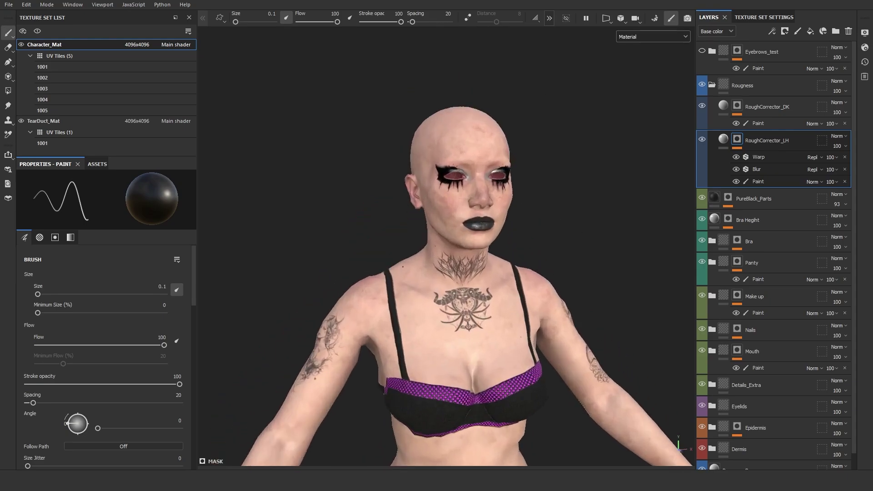
pyautogui.keyDown('alt'); pyautogui.moveTo(546, 227); pyautogui.dragTo(490, 233); pyautogui.keyUp('alt')
pyautogui.keyDown('alt'); pyautogui.moveTo(490, 232); pyautogui.dragTo(468, 198, button='middle'); pyautogui.keyUp('alt')
# Show the Eyebrows_test folder and select its mask.
pyautogui.scroll(1, 468, 198)
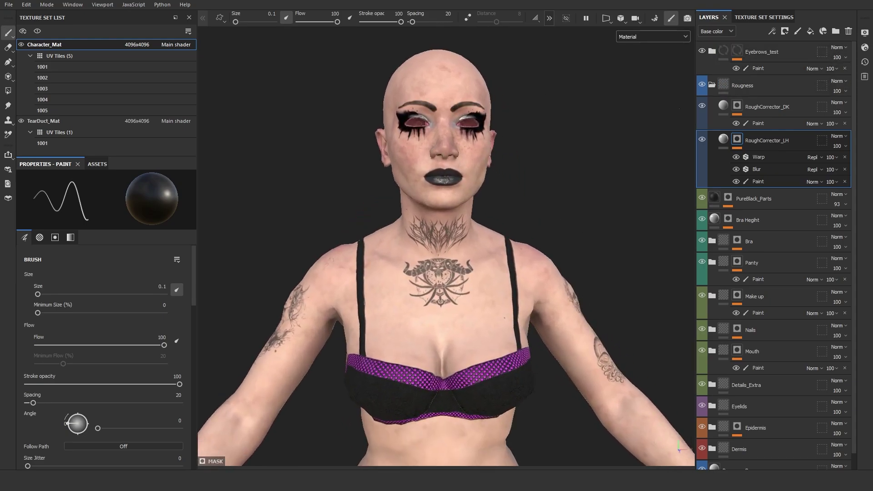
pyautogui.scroll(3, 446, 246)
pyautogui.click(737, 51)
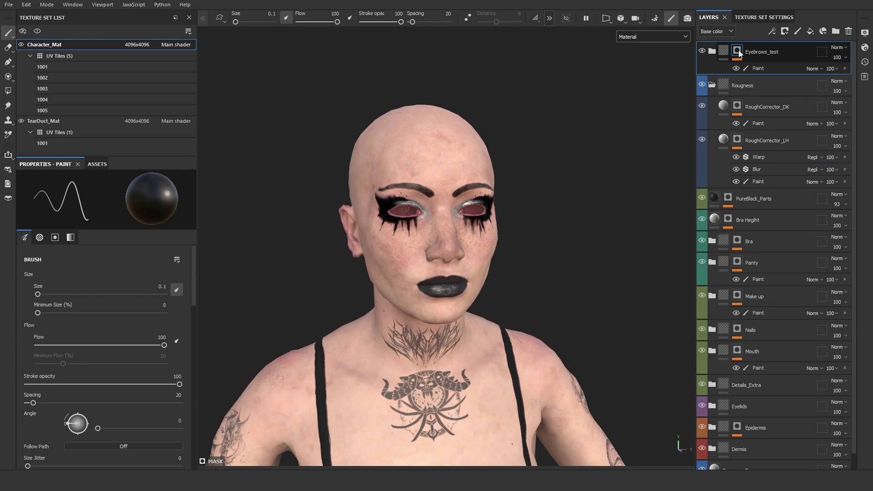
# Examine the eyebrows, eye makeup, freckles and lips up close from several angles.
pyautogui.scroll(2, 541, 214)
pyautogui.keyDown('alt'); pyautogui.moveTo(541, 219); pyautogui.dragTo(500, 227); pyautogui.keyUp('alt')
pyautogui.keyDown('alt'); pyautogui.moveTo(500, 264); pyautogui.dragTo(500, 182, button='middle'); pyautogui.keyUp('alt')
pyautogui.scroll(-2, 501, 191)
pyautogui.scroll(5, 482, 195)
pyautogui.keyDown('alt'); pyautogui.moveTo(482, 196); pyautogui.dragTo(516, 195); pyautogui.keyUp('alt')
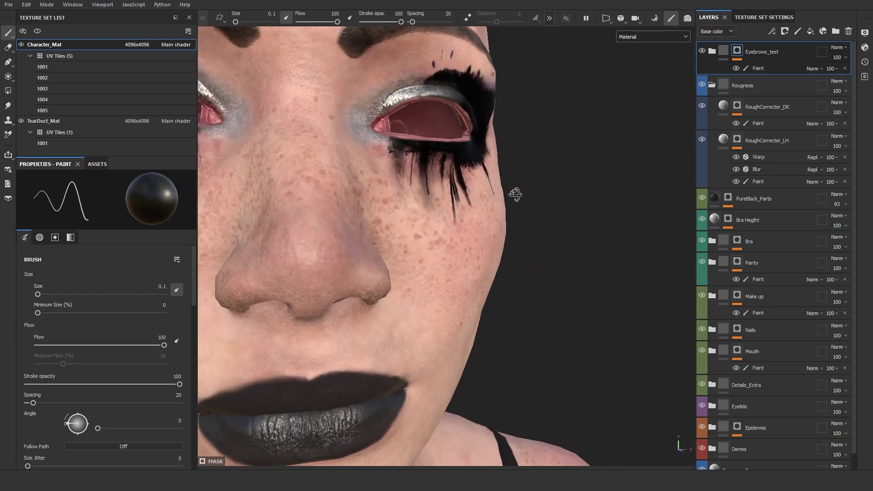
pyautogui.scroll(-2, 515, 195)
pyautogui.keyDown('alt'); pyautogui.moveTo(512, 200); pyautogui.dragTo(619, 227, button='middle'); pyautogui.keyUp('alt')
pyautogui.keyDown('alt'); pyautogui.moveTo(569, 223); pyautogui.dragTo(605, 225); pyautogui.keyUp('alt')
pyautogui.scroll(-2, 573, 223)
pyautogui.scroll(1, 566, 225)
pyautogui.keyDown('alt'); pyautogui.moveTo(605, 225); pyautogui.dragTo(578, 211, button='middle'); pyautogui.keyUp('alt')
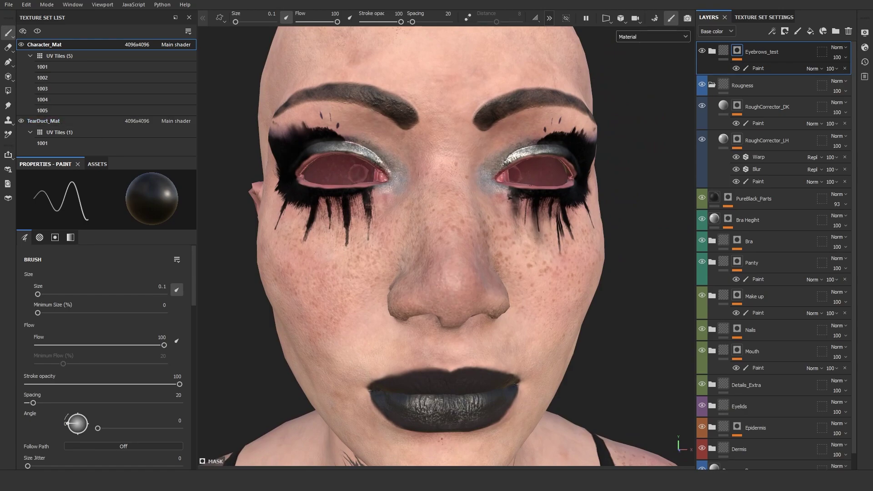
# Open the TearDuct_Mat texture set and inspect its fill layers and masks against the inner eye corner.
pyautogui.keyDown('alt'); pyautogui.moveTo(571, 172); pyautogui.dragTo(509, 182); pyautogui.keyUp('alt')
pyautogui.scroll(8, 521, 200)
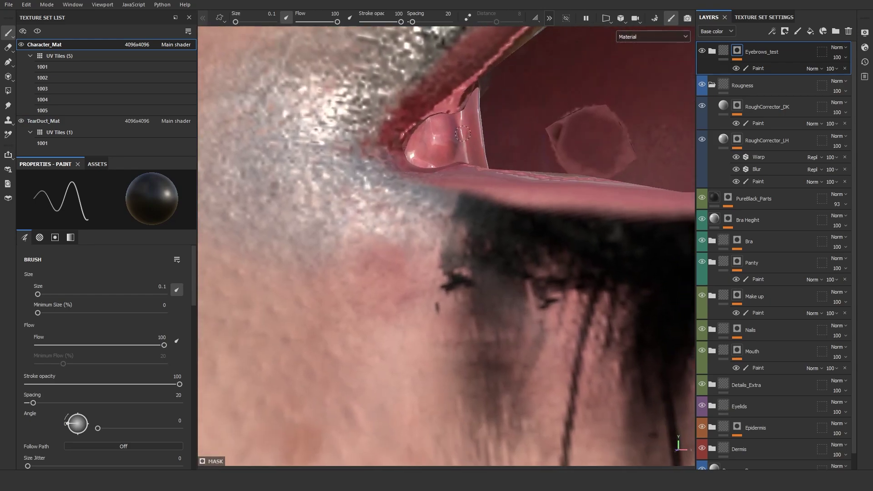
pyautogui.click(83, 121)
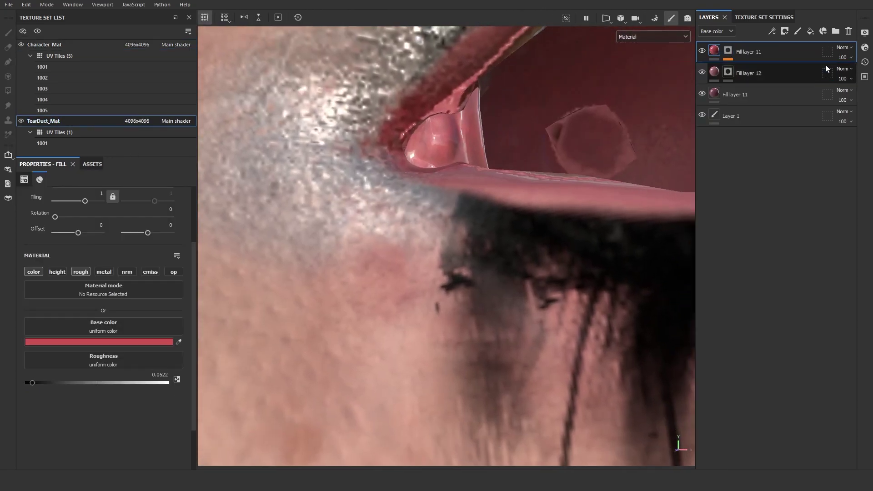
pyautogui.click(757, 80)
pyautogui.click(729, 51)
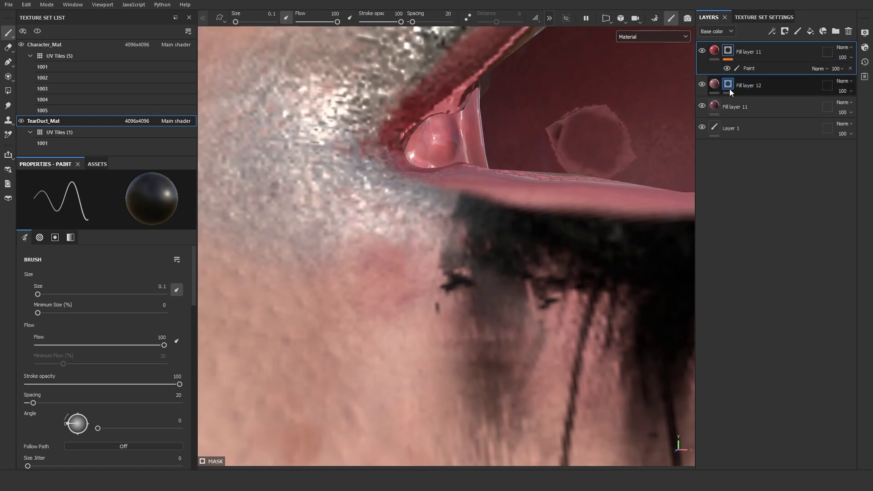
pyautogui.click(771, 106)
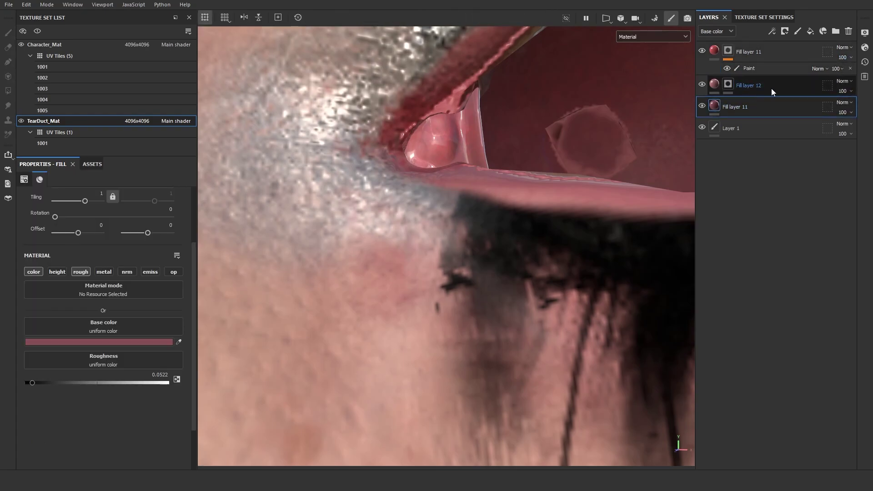
# Return to the Character_Mat texture set, collapse the Rougness and Eyebrows_test folders, and hide Eyebrows_test.
pyautogui.keyDown('ctrl'); pyautogui.keyDown('alt'); pyautogui.rightClick(477, 151); pyautogui.keyUp('alt'); pyautogui.keyUp('ctrl')
pyautogui.press('f')
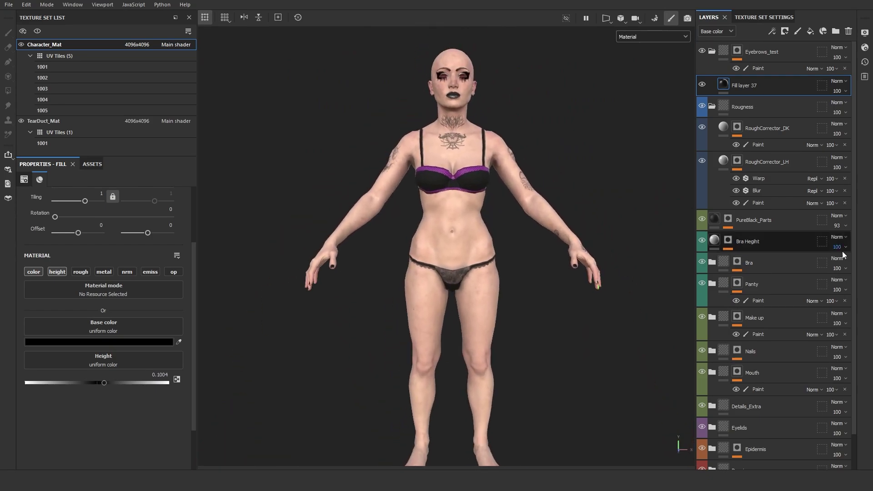
pyautogui.click(711, 106)
pyautogui.click(712, 51)
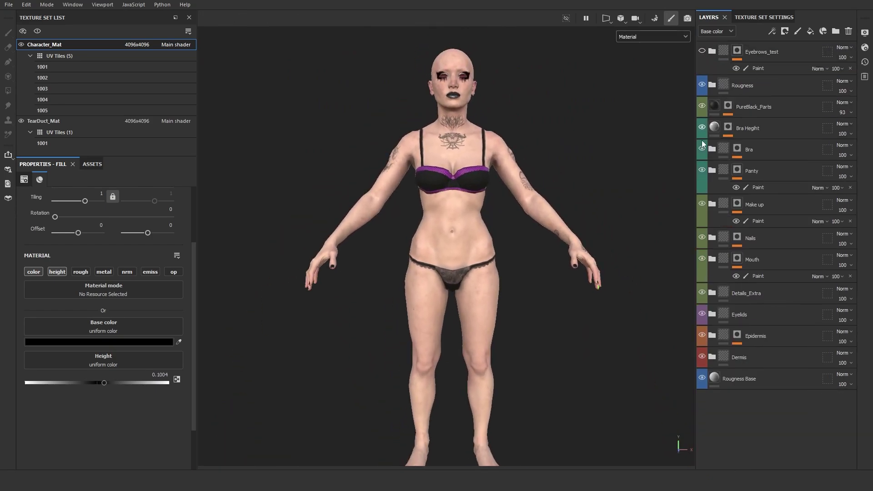